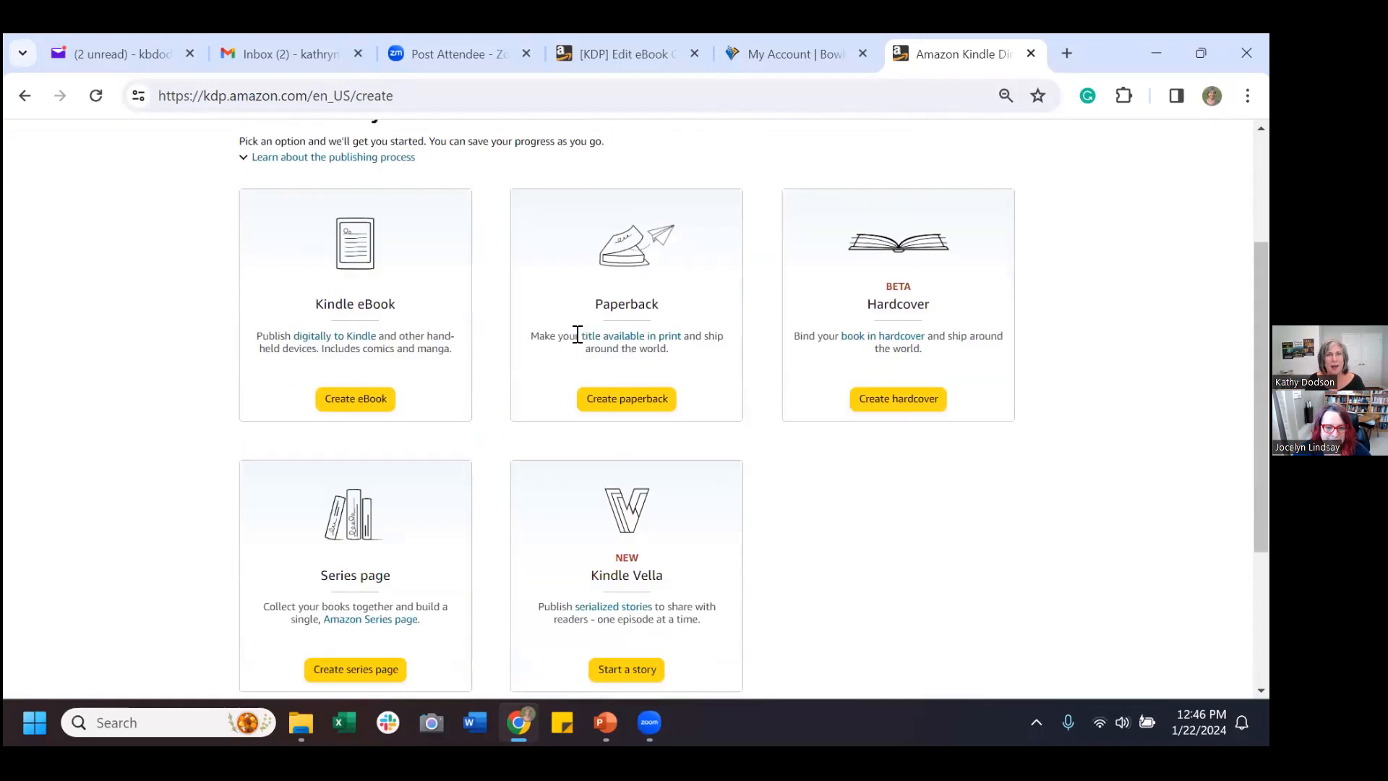
# Start a new Kindle eBook from the KDP Create page.
pyautogui.click(365, 407)
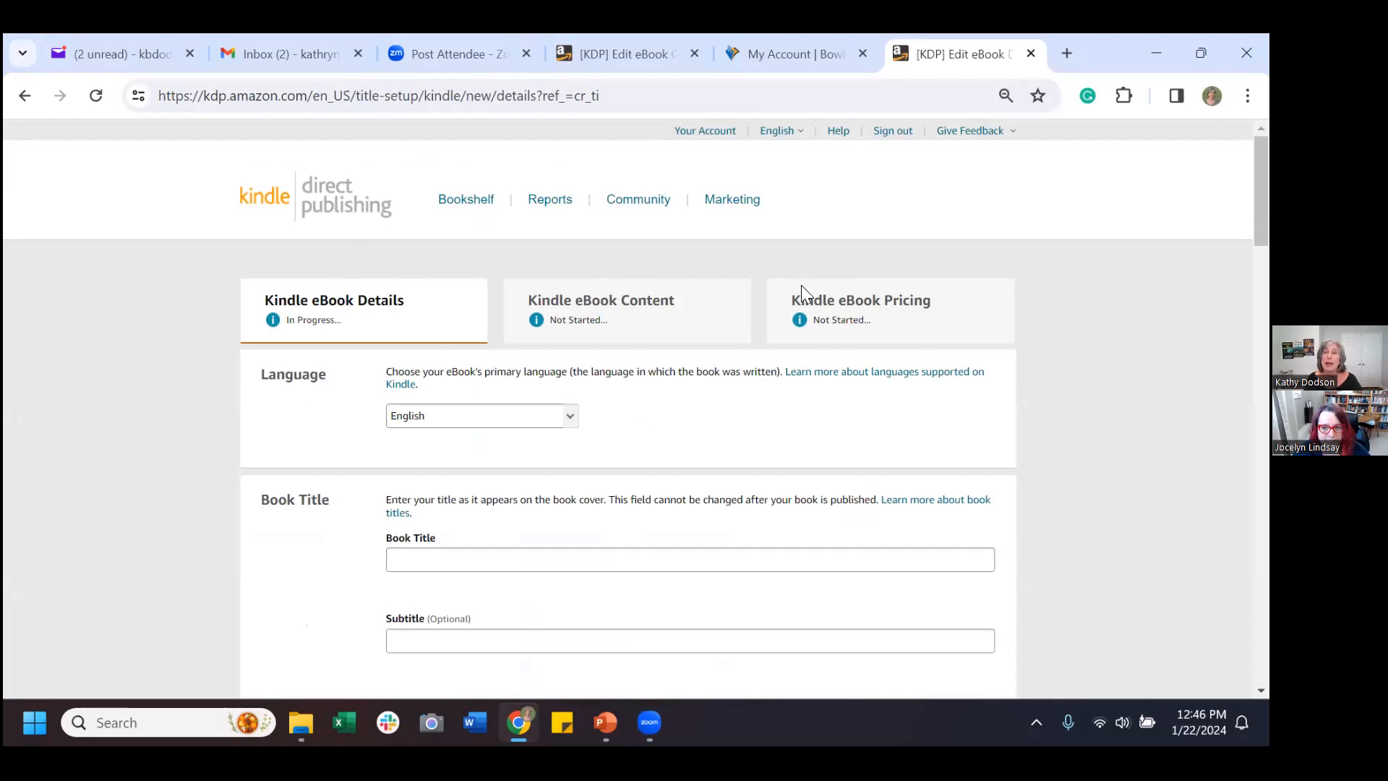
# Enter 'Five Tries to Get It Right' as the book title.
pyautogui.scroll(-2, 686, 419)
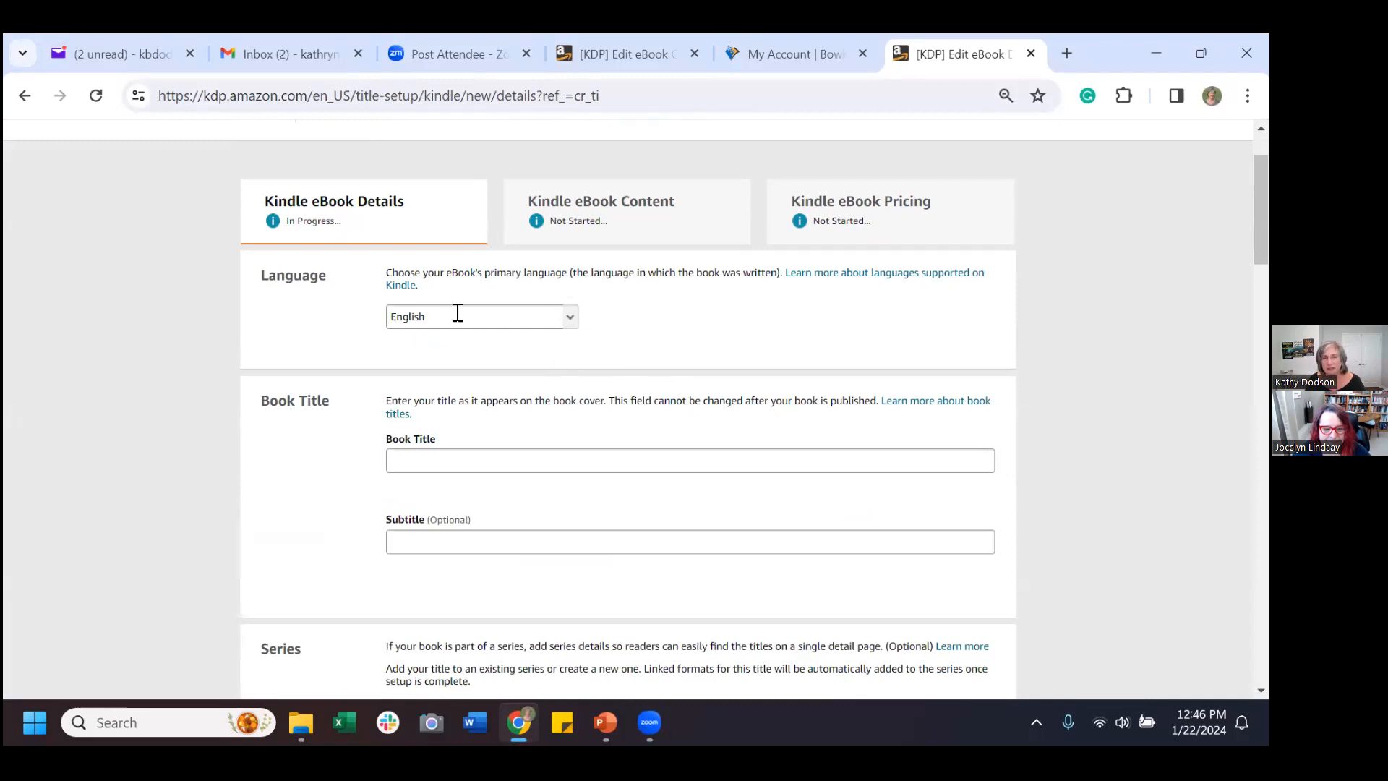
pyautogui.click(592, 466)
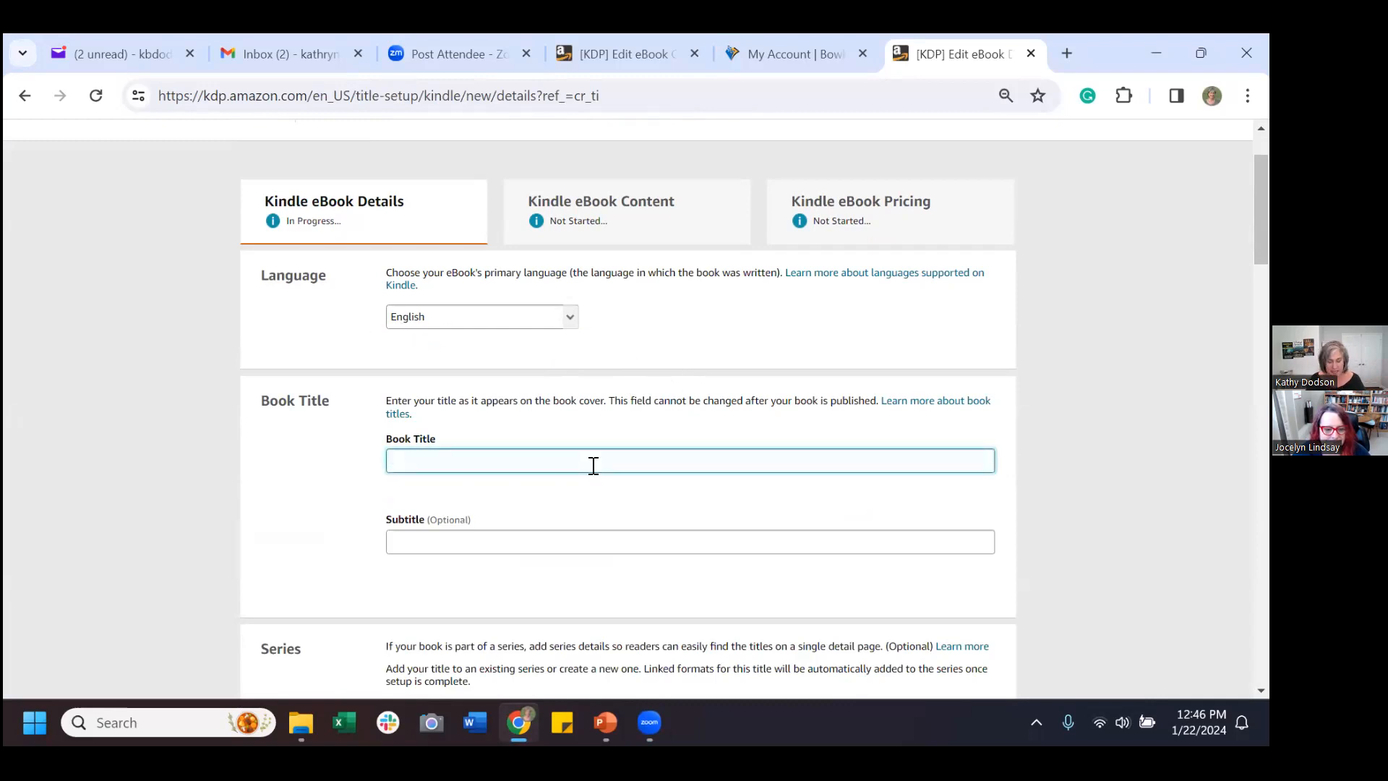
pyautogui.write('Five Tries to Get It Right')
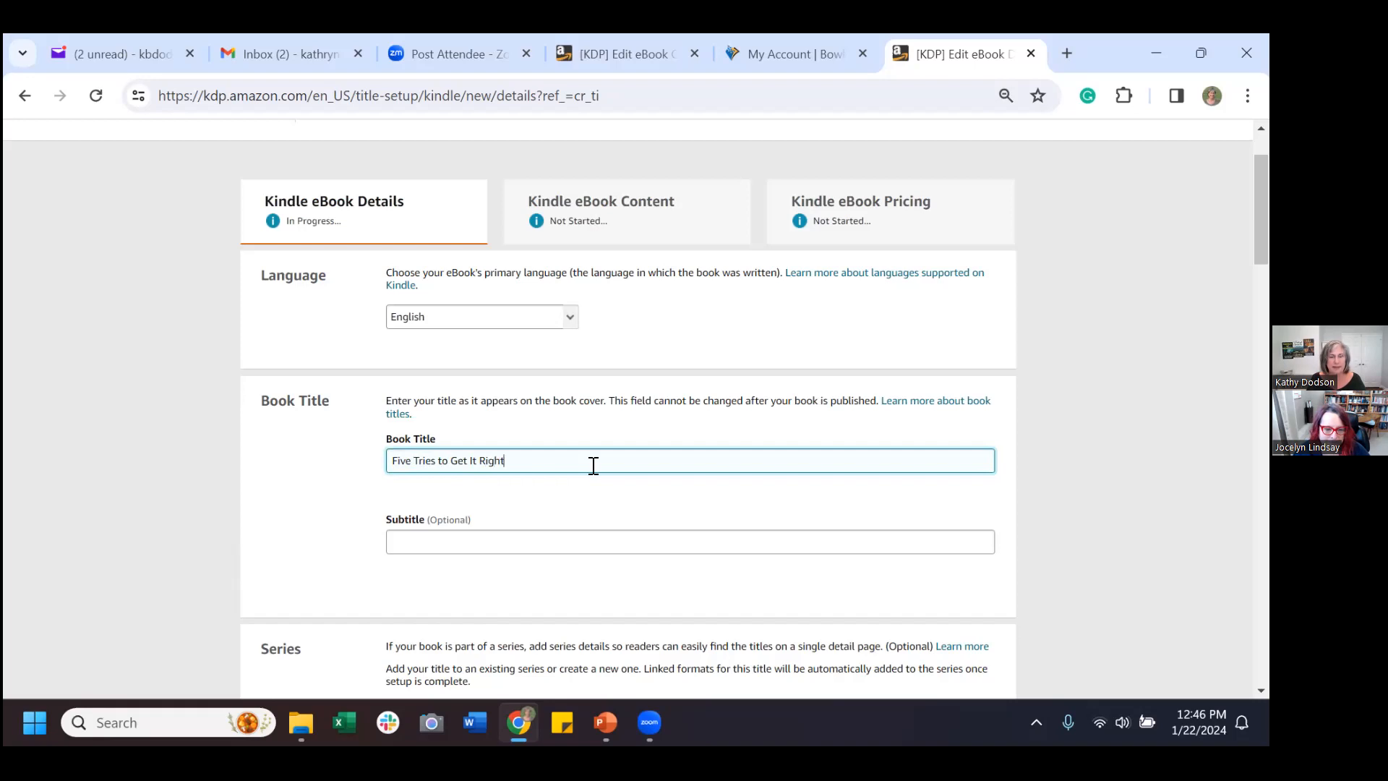
pyautogui.click(343, 490)
pyautogui.scroll(-3, 348, 490)
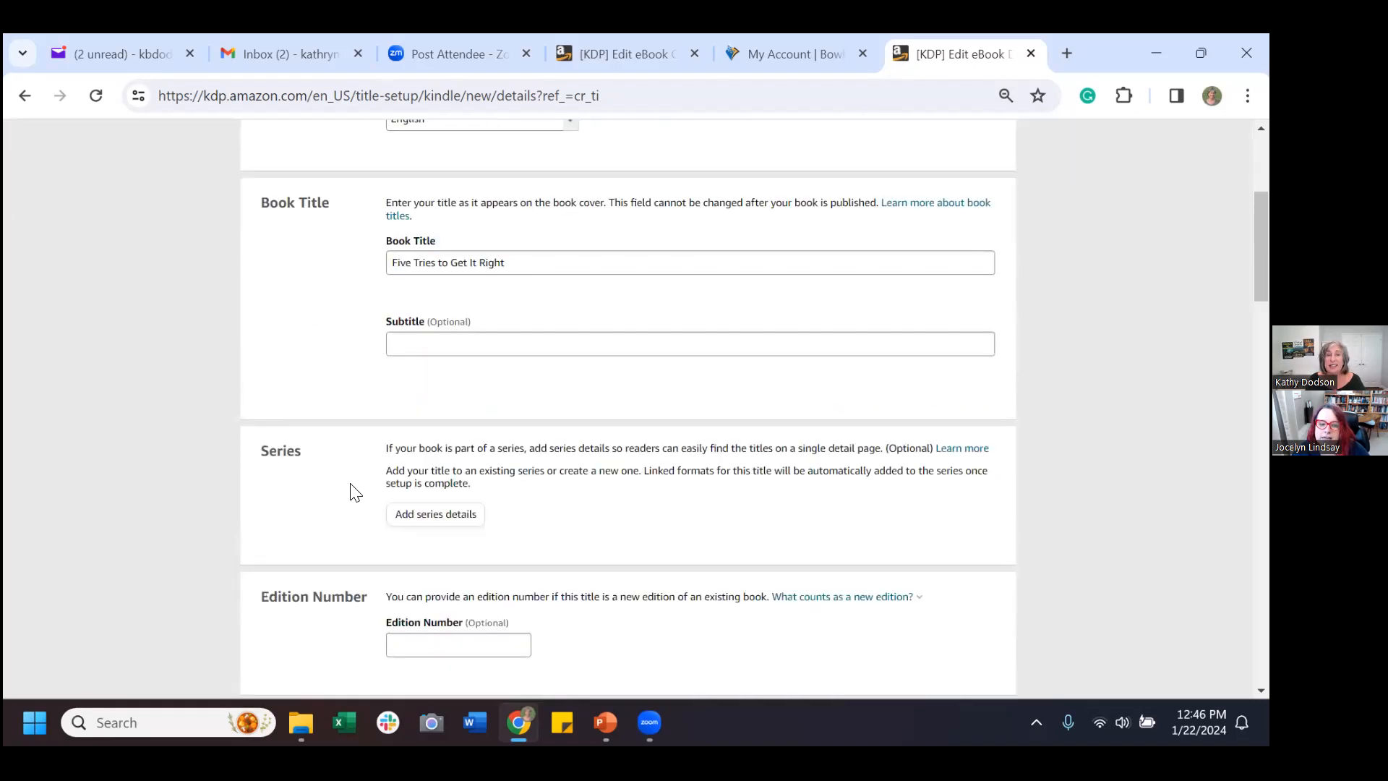
pyautogui.scroll(-2, 352, 490)
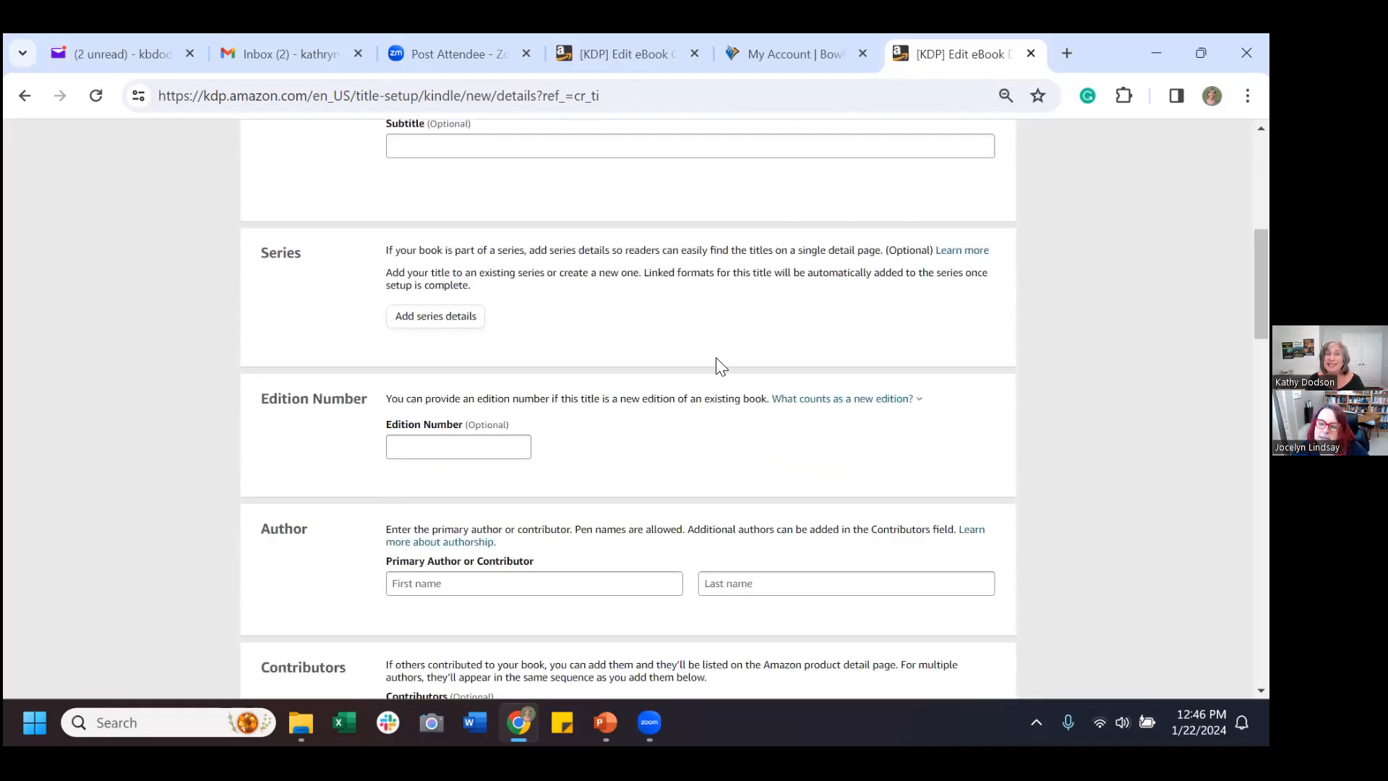
pyautogui.scroll(2, 768, 397)
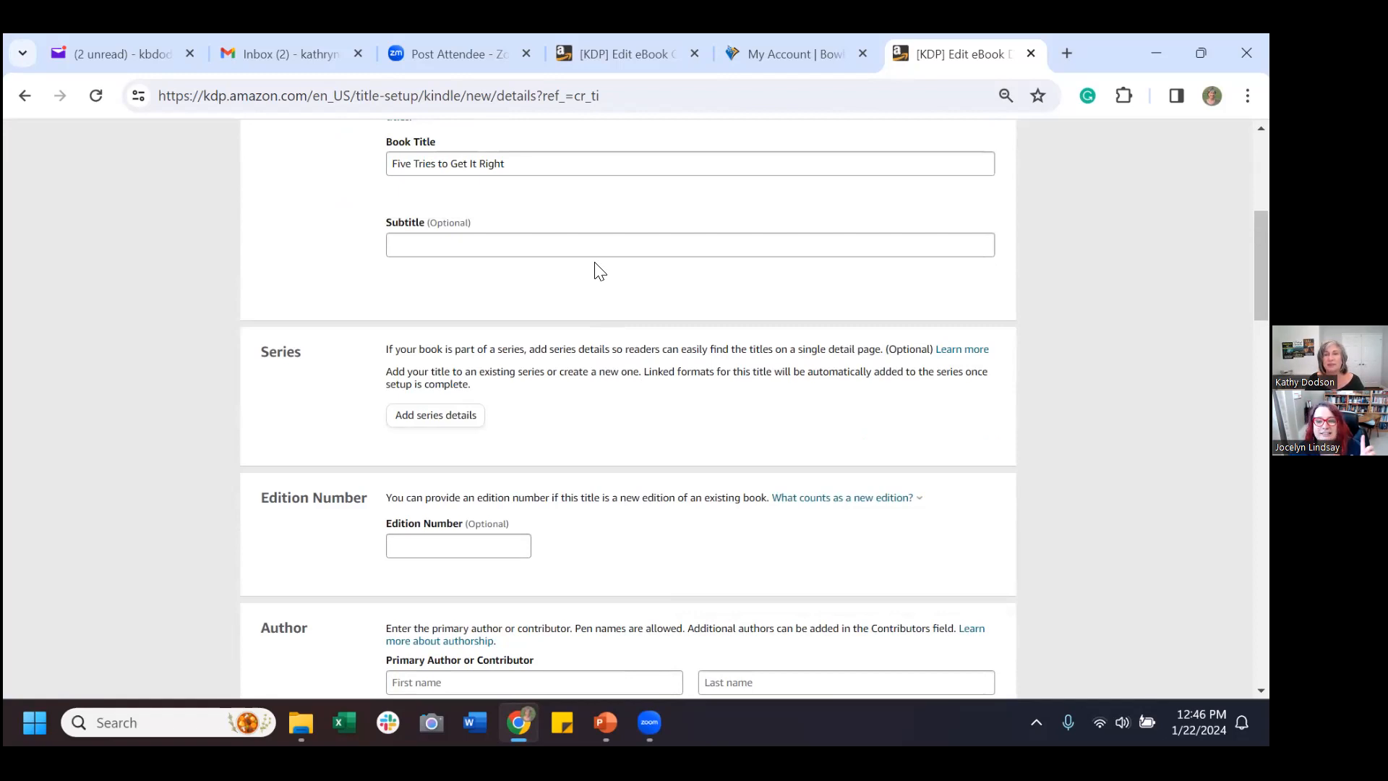
pyautogui.click(571, 167)
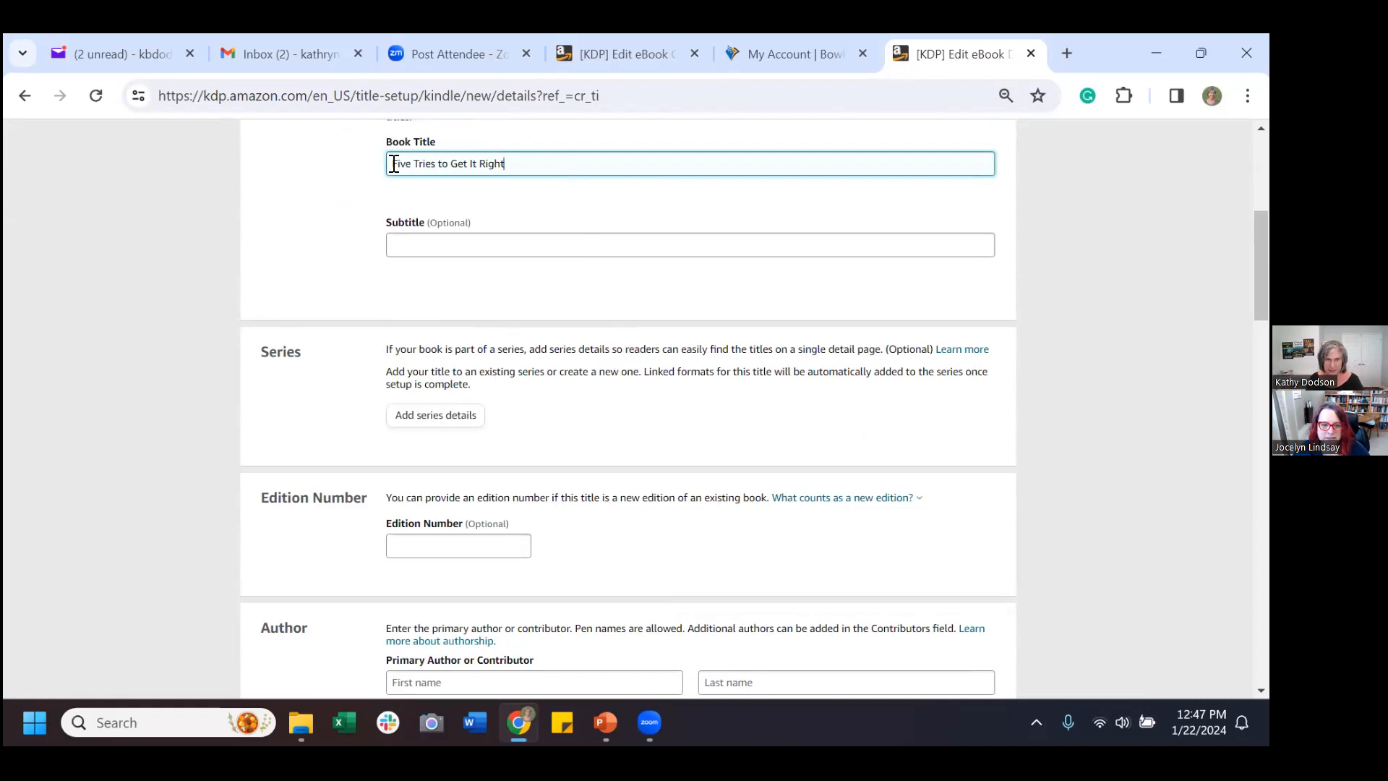
# Fill in the primary author's first and last name.
pyautogui.scroll(-1, 638, 352)
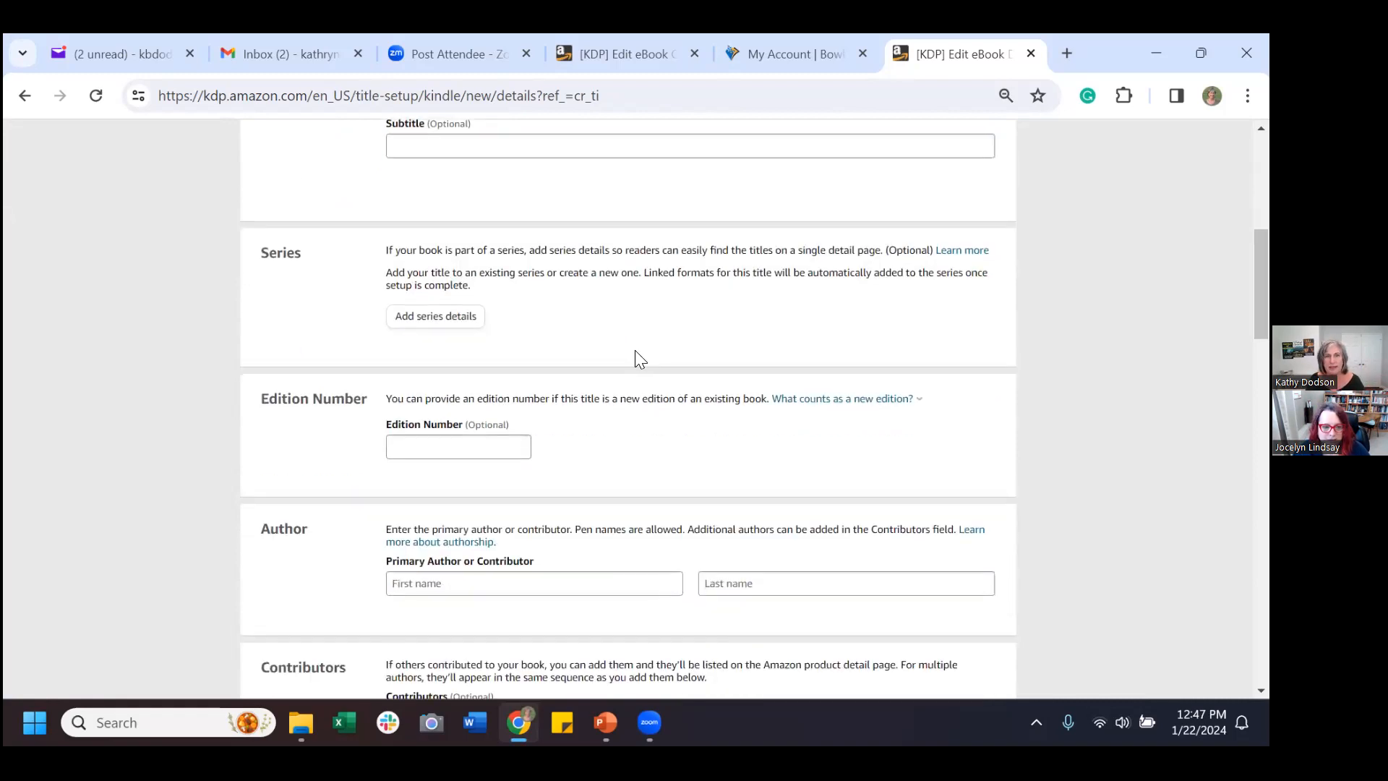
pyautogui.scroll(-2, 643, 339)
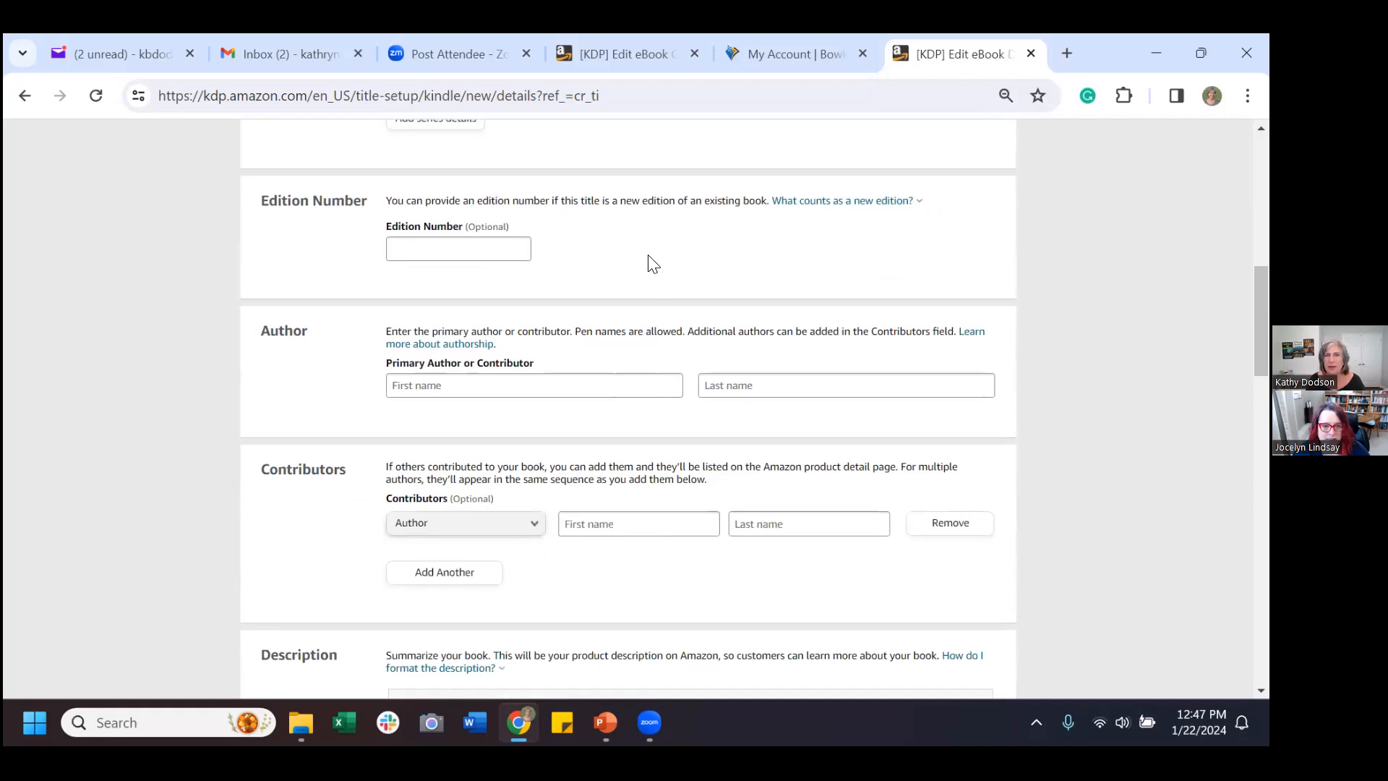
pyautogui.scroll(-1, 648, 257)
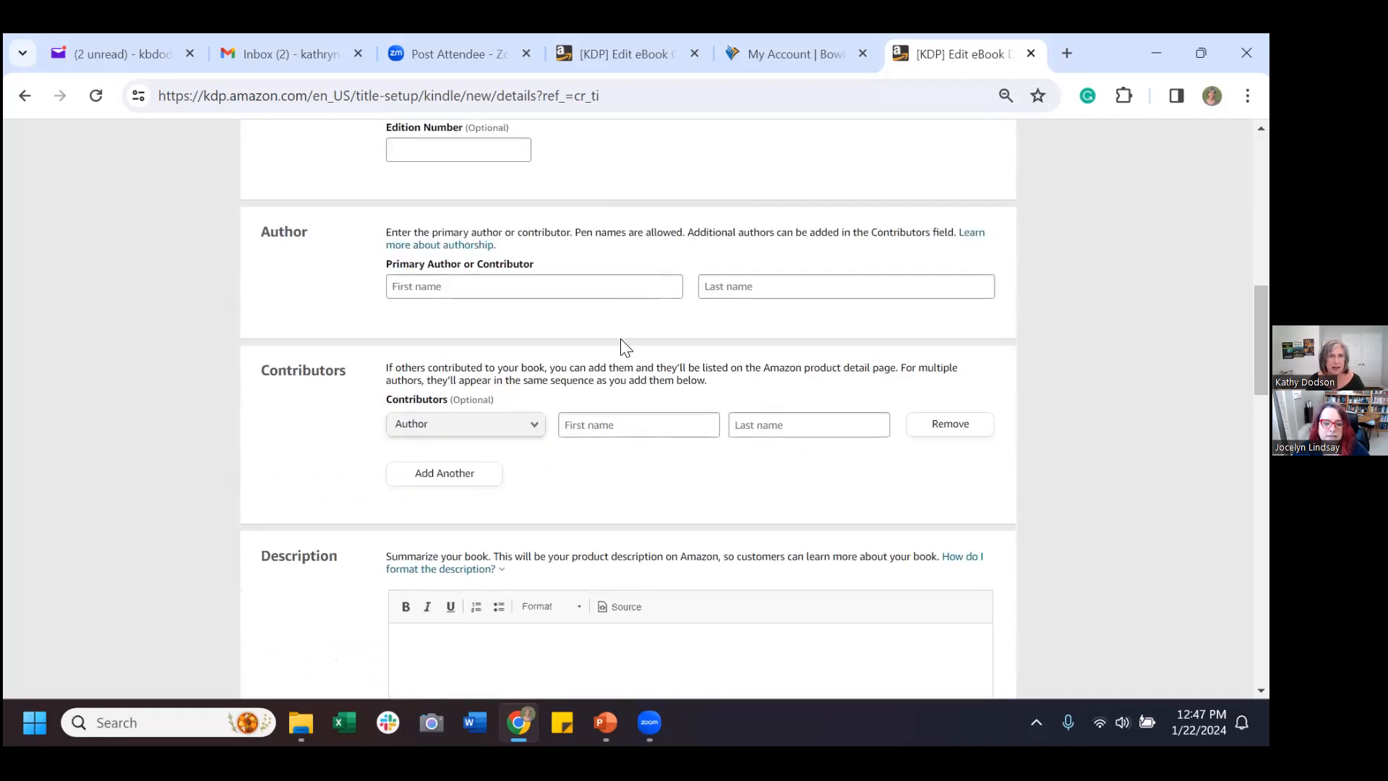
pyautogui.click(597, 280)
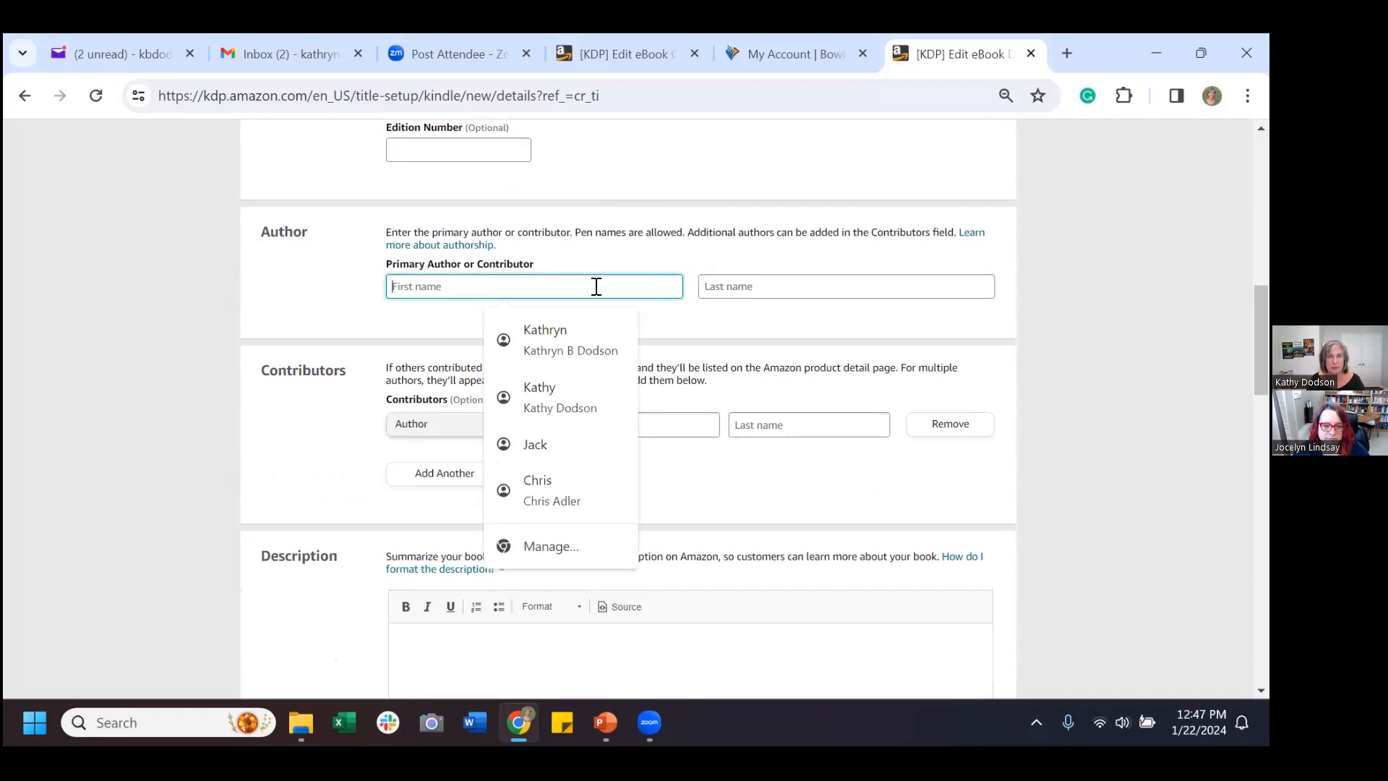
pyautogui.write('Kath')
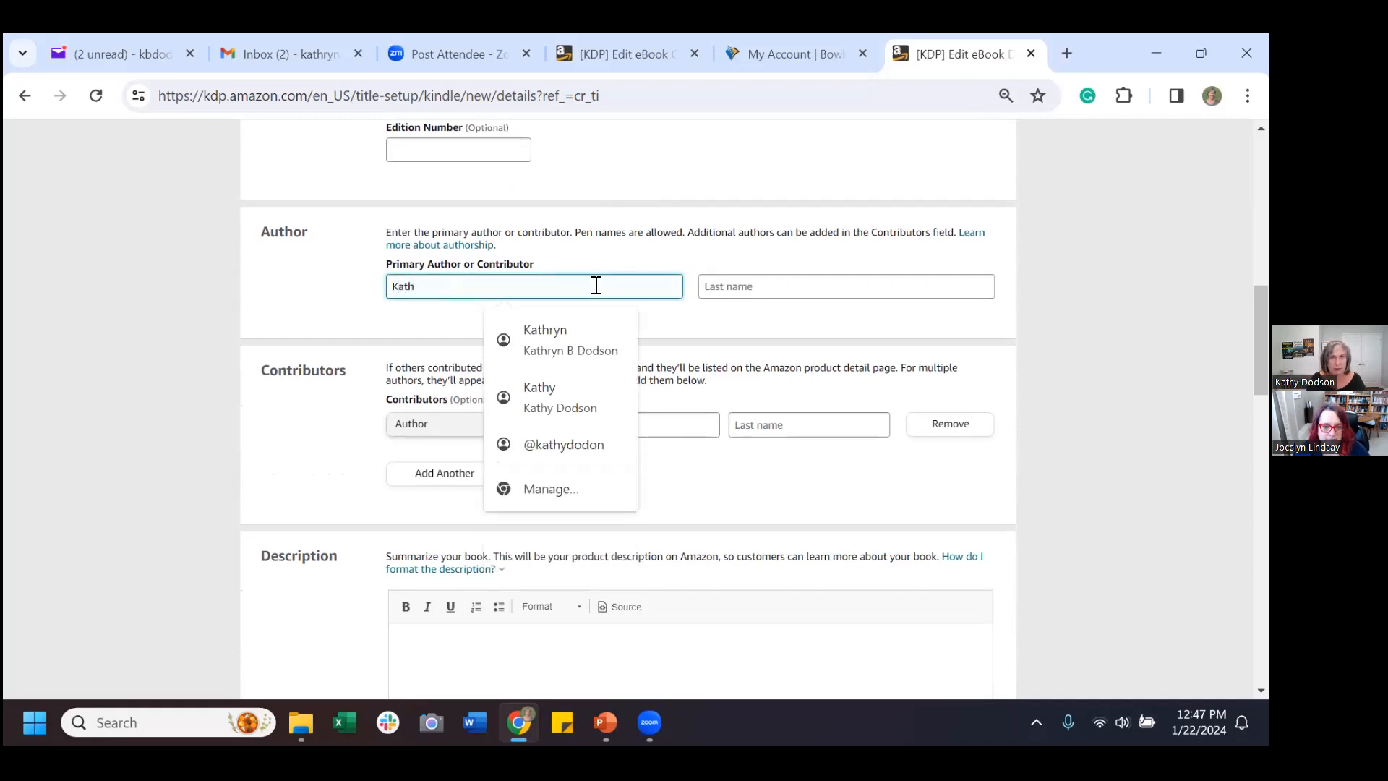
pyautogui.write('ryn')
pyautogui.press('Tab')
pyautogui.write('D')
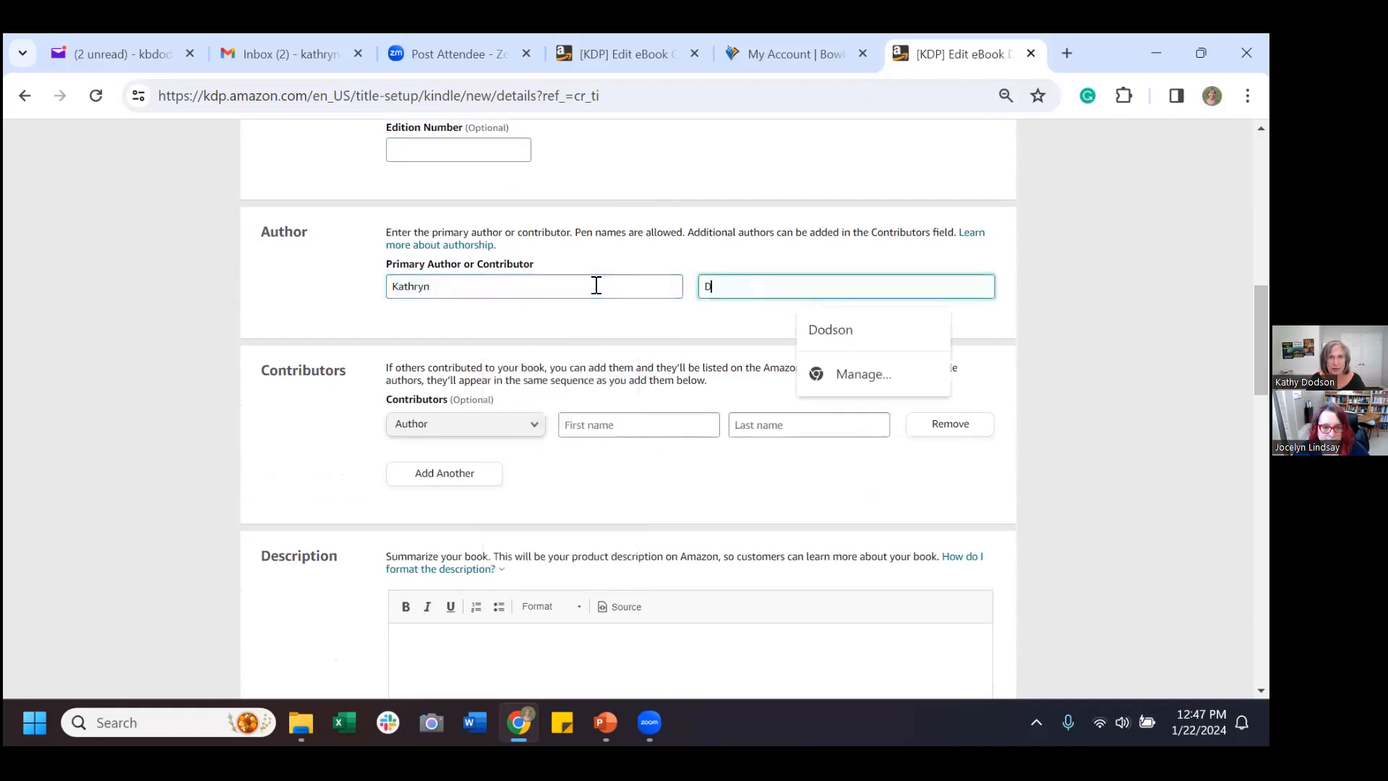
pyautogui.write('odson')
pyautogui.press('Tab')
pyautogui.click(271, 411)
pyautogui.scroll(-3, 272, 411)
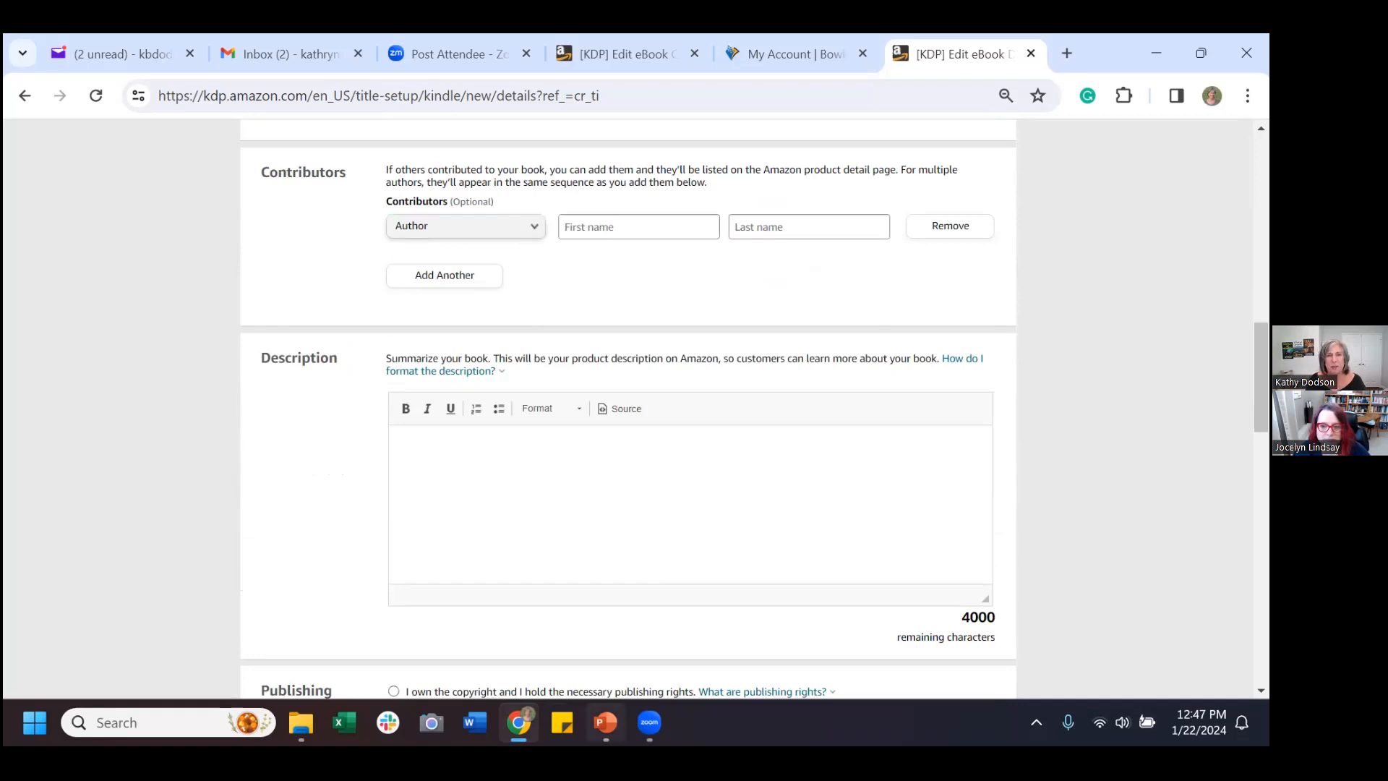
pyautogui.click(606, 721)
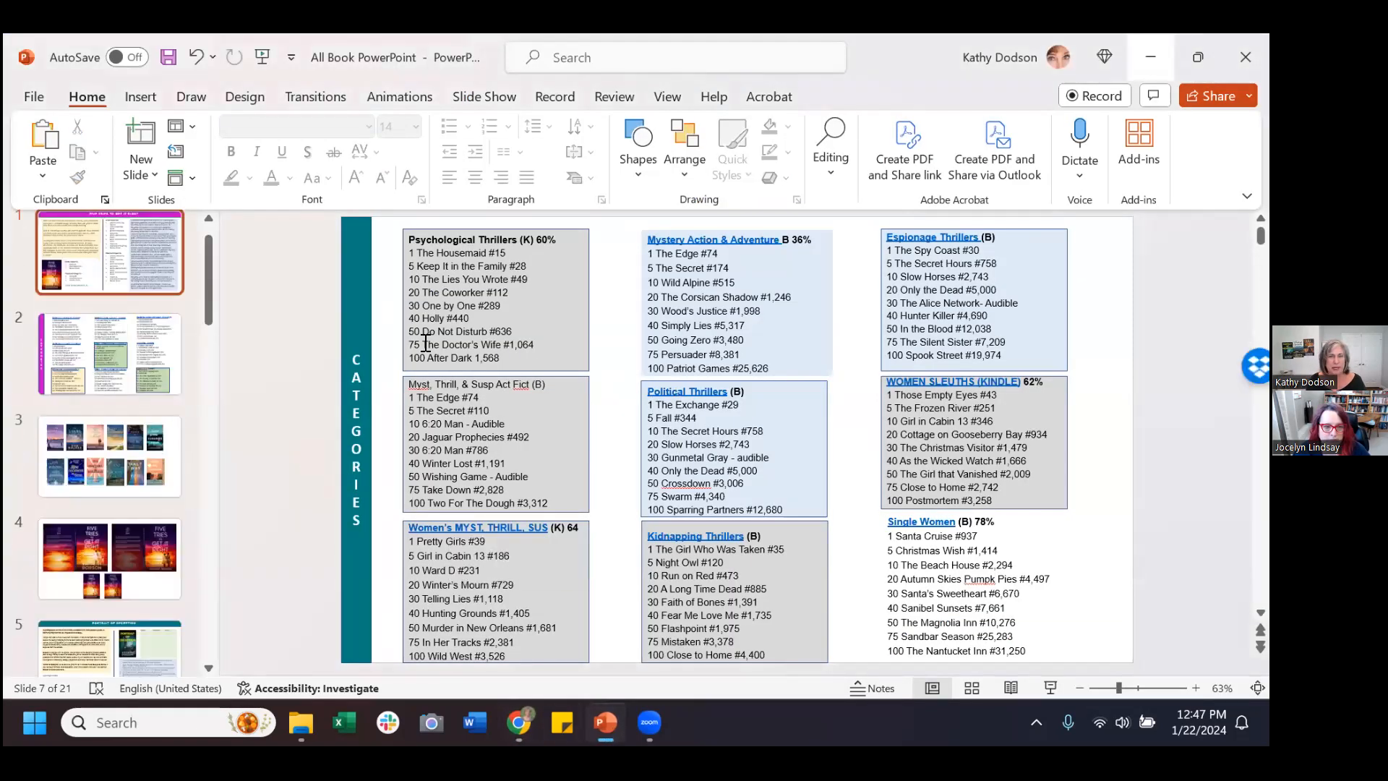
# Copy the three description paragraphs from PowerPoint slide 1 and return to KDP.
pyautogui.scroll(6, 425, 343)
pyautogui.click(63, 266)
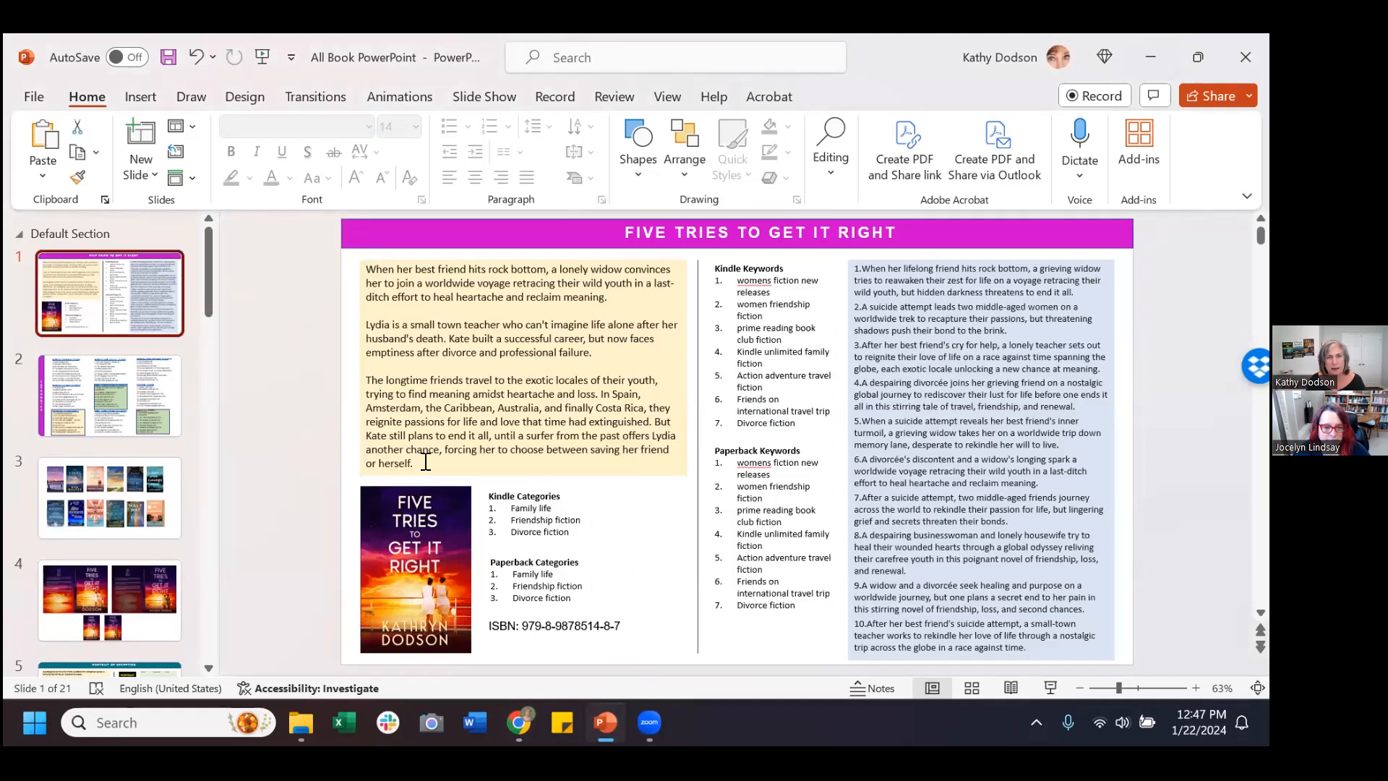
pyautogui.moveTo(425, 461); pyautogui.dragTo(365, 271)
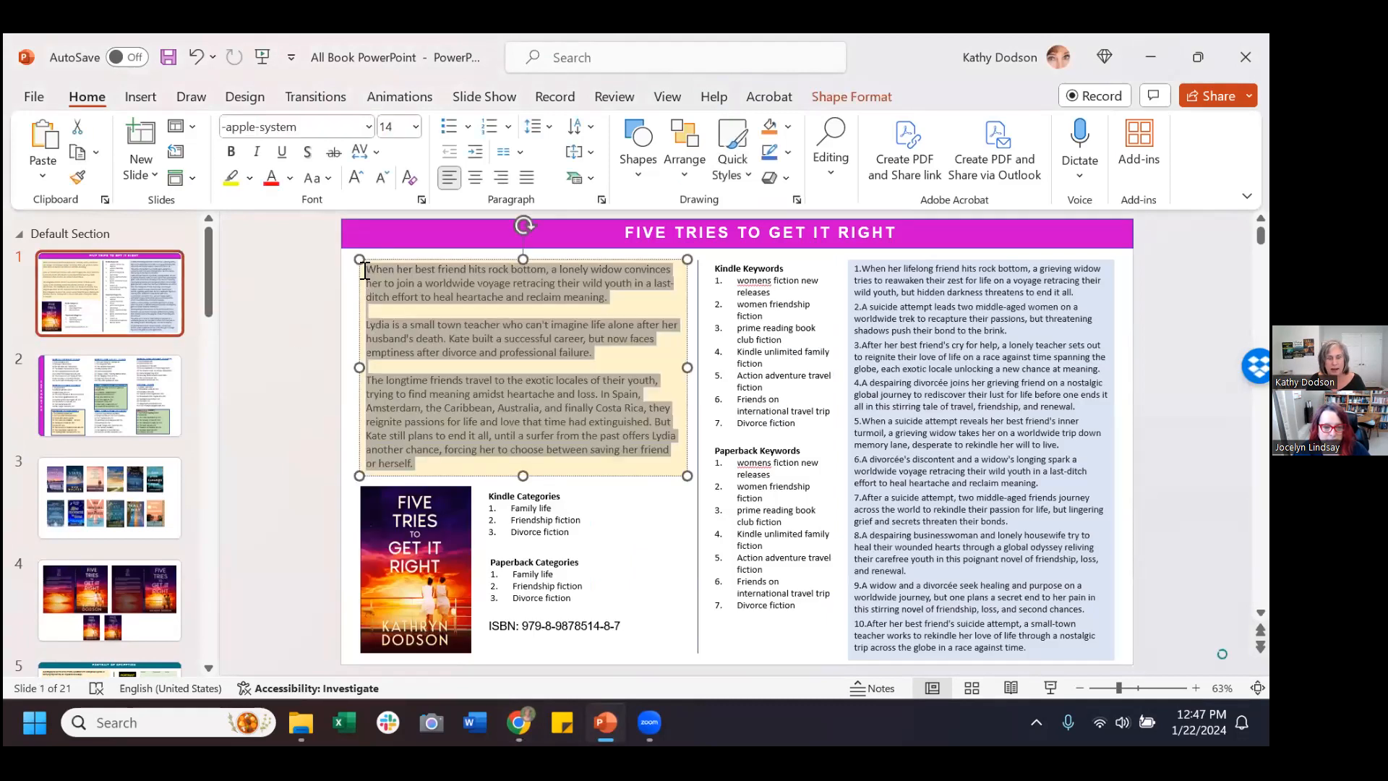
pyautogui.hotkey('alt', 'Tab')
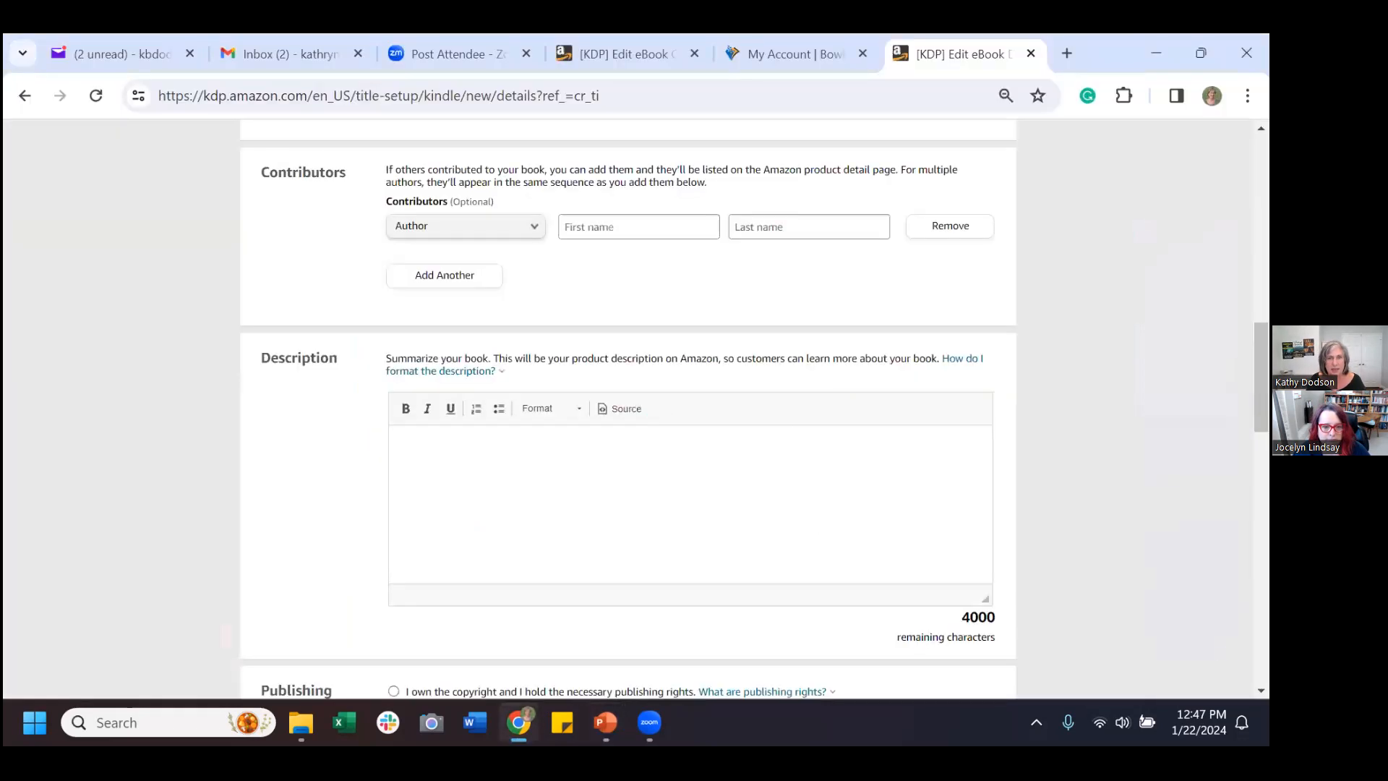
# Paste the three-paragraph blurb into Description, leaving 3207 characters remaining.
pyautogui.click(641, 484)
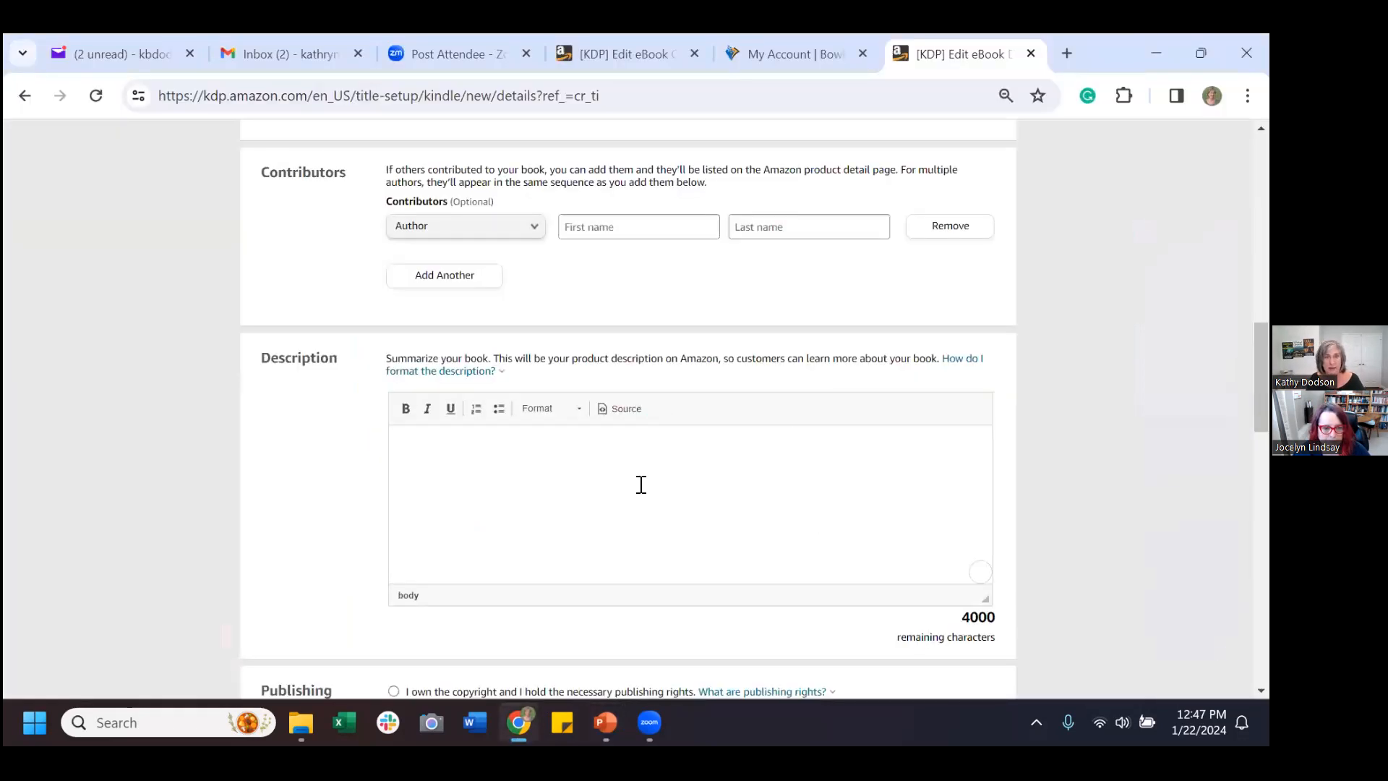
pyautogui.hotkey('ctrl', 'v')
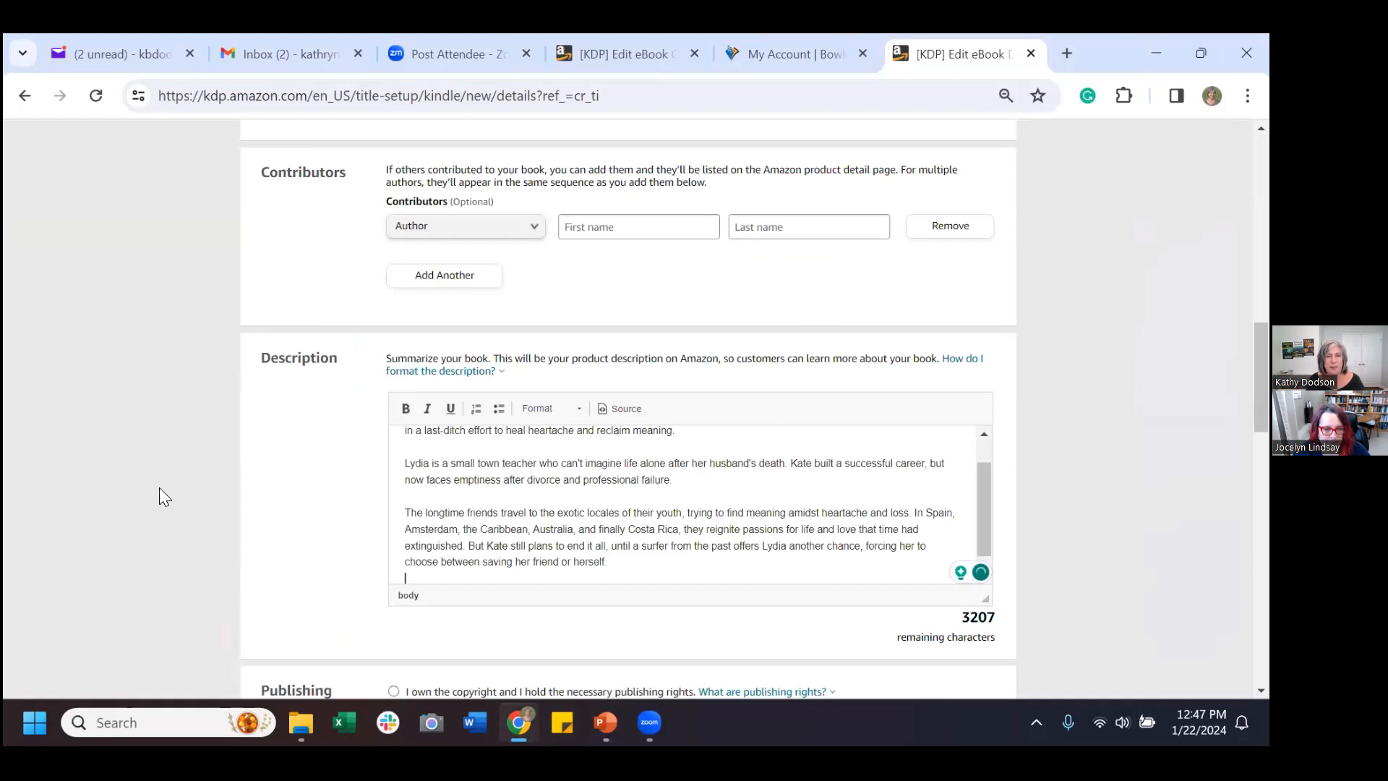
pyautogui.scroll(-1, 297, 527)
pyautogui.scroll(-2, 296, 527)
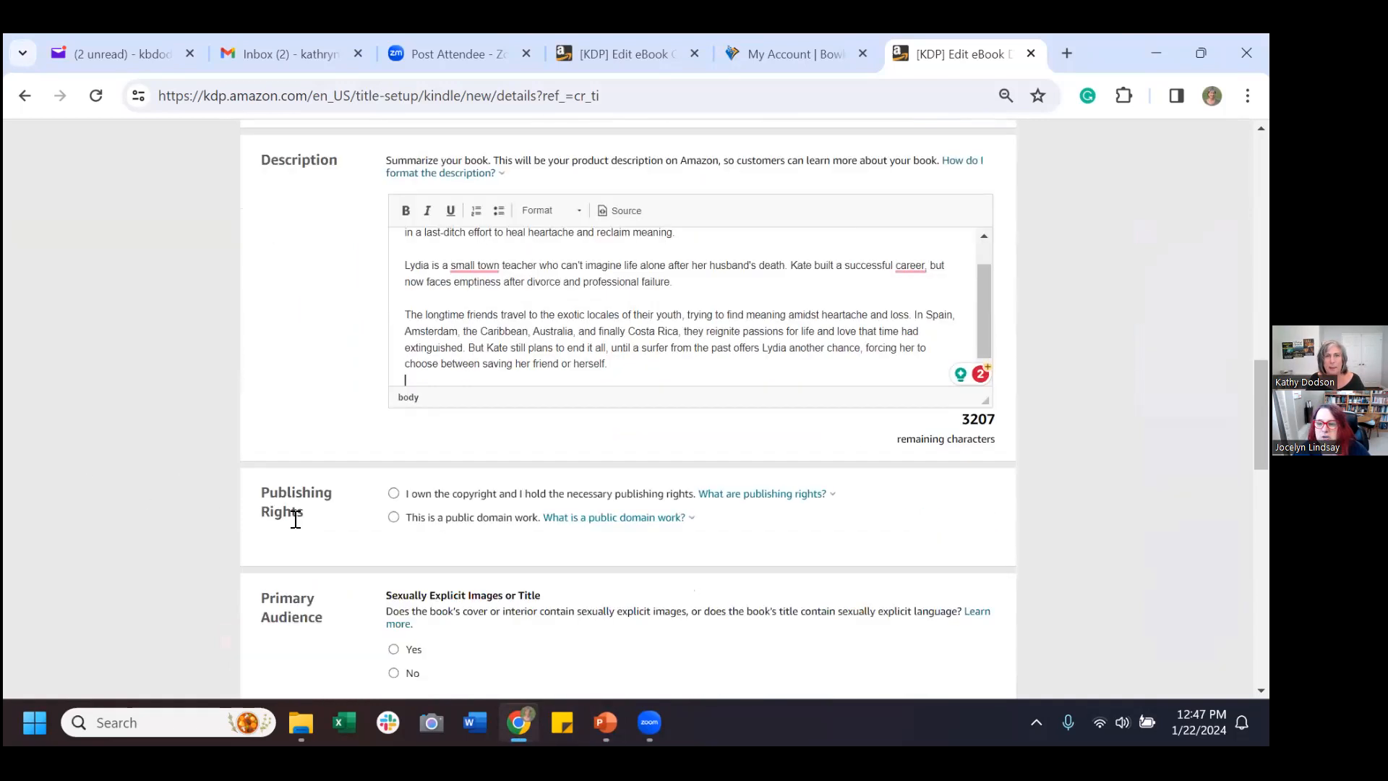
pyautogui.scroll(2, 335, 417)
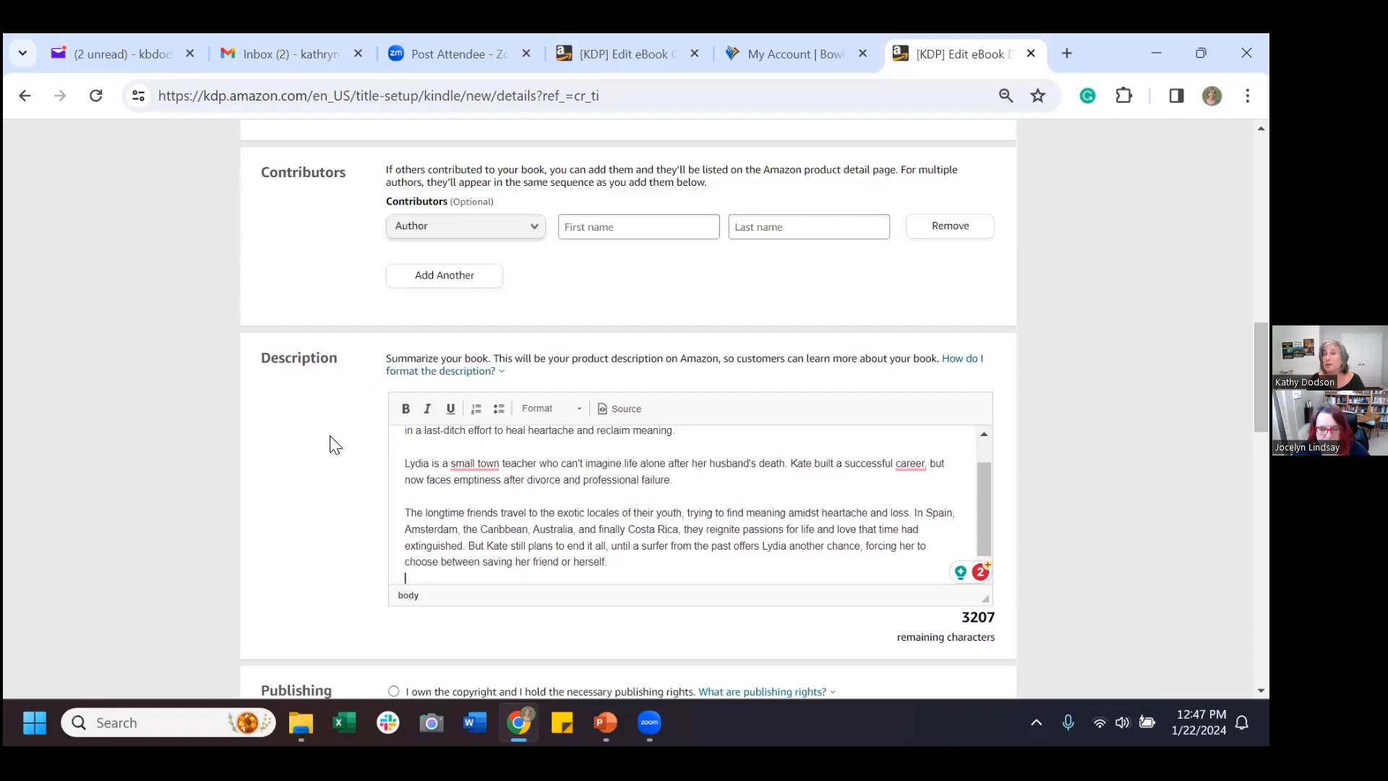
pyautogui.scroll(-1, 334, 456)
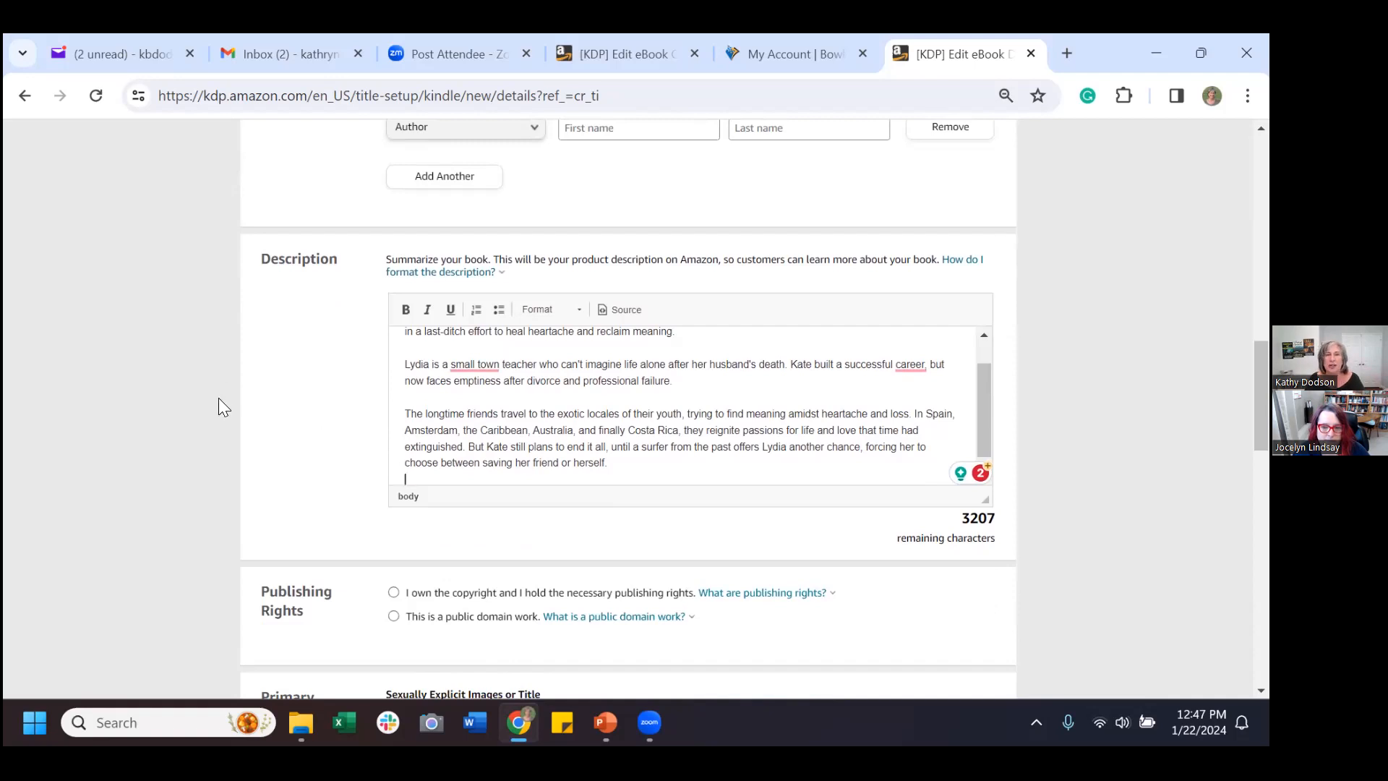
pyautogui.scroll(-2, 323, 430)
pyautogui.scroll(-1, 323, 430)
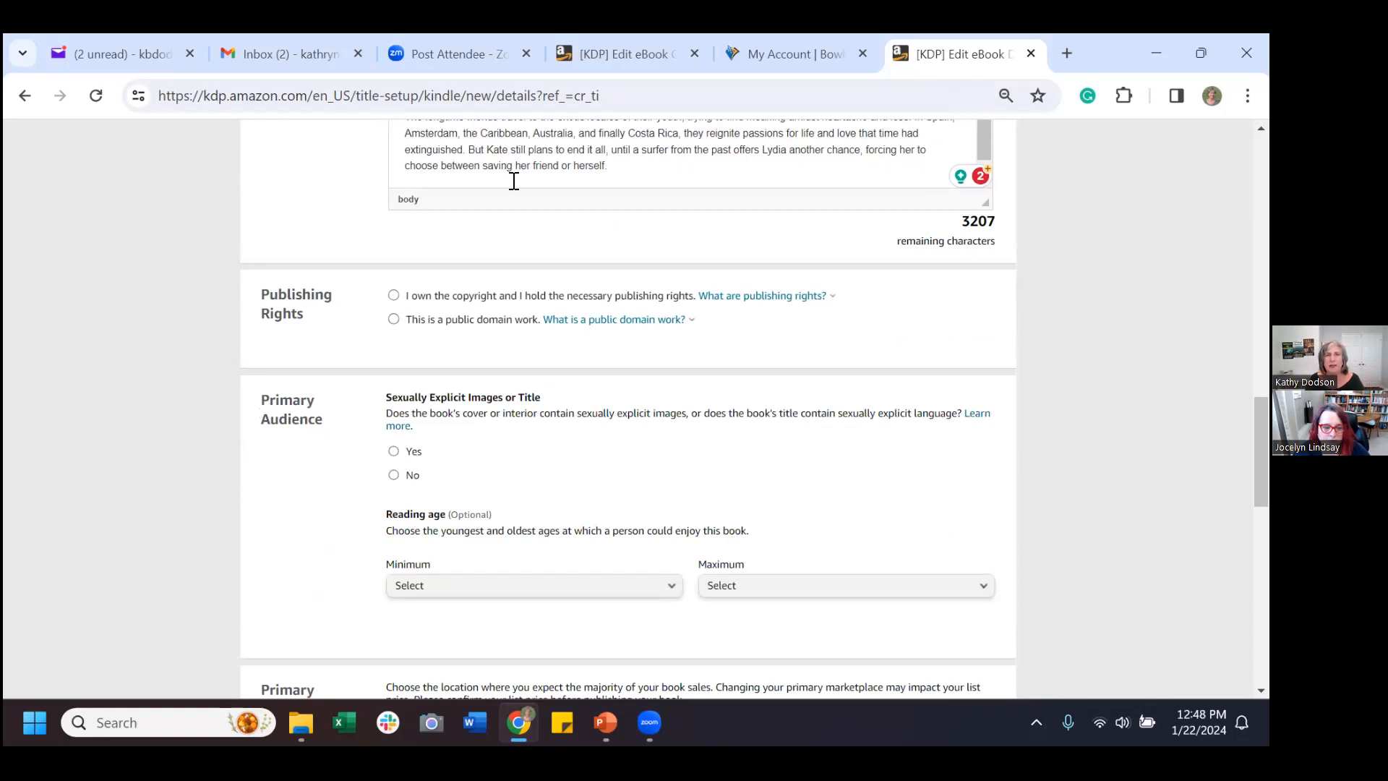
# Confirm publishing rights, mark the book not sexually explicit, and set minimum reading age 18+.
pyautogui.click(397, 297)
pyautogui.scroll(-3, 307, 454)
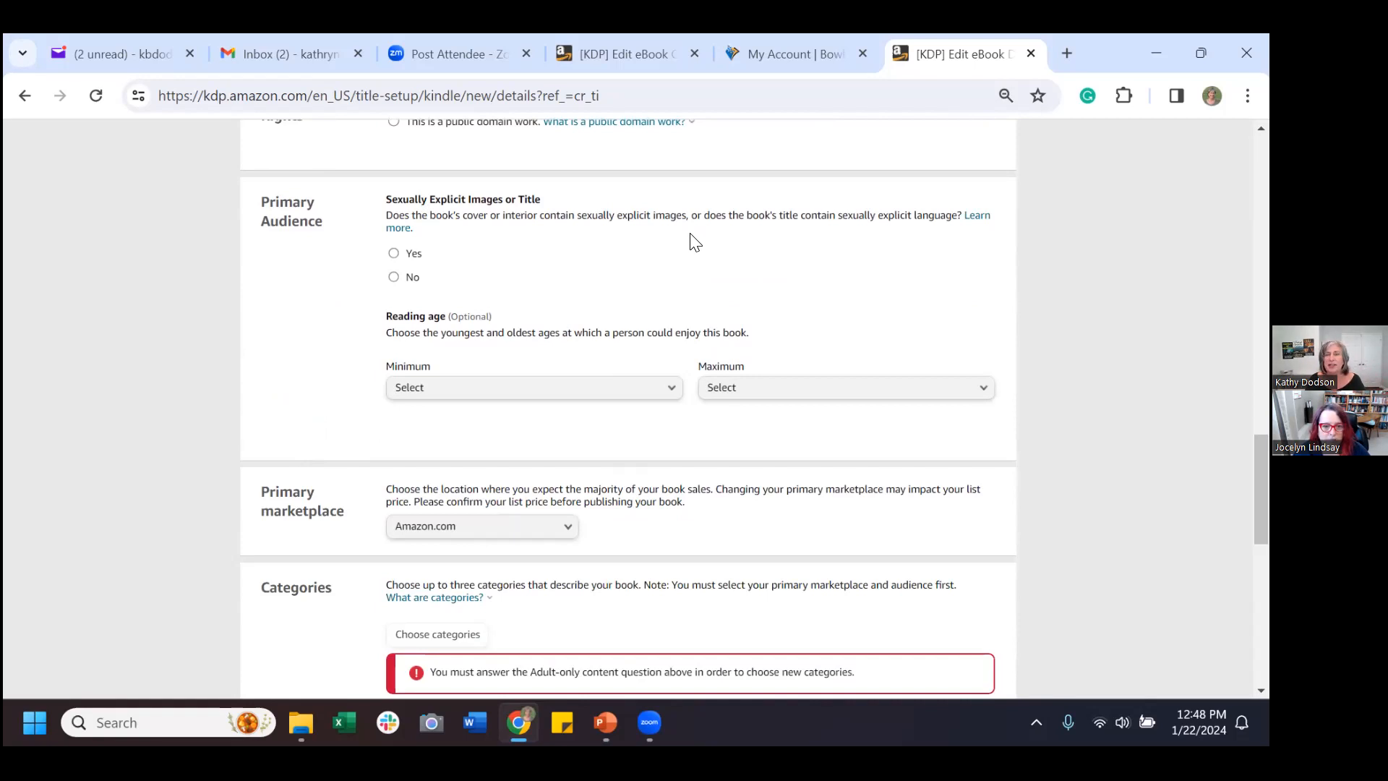
pyautogui.click(395, 277)
pyautogui.click(546, 386)
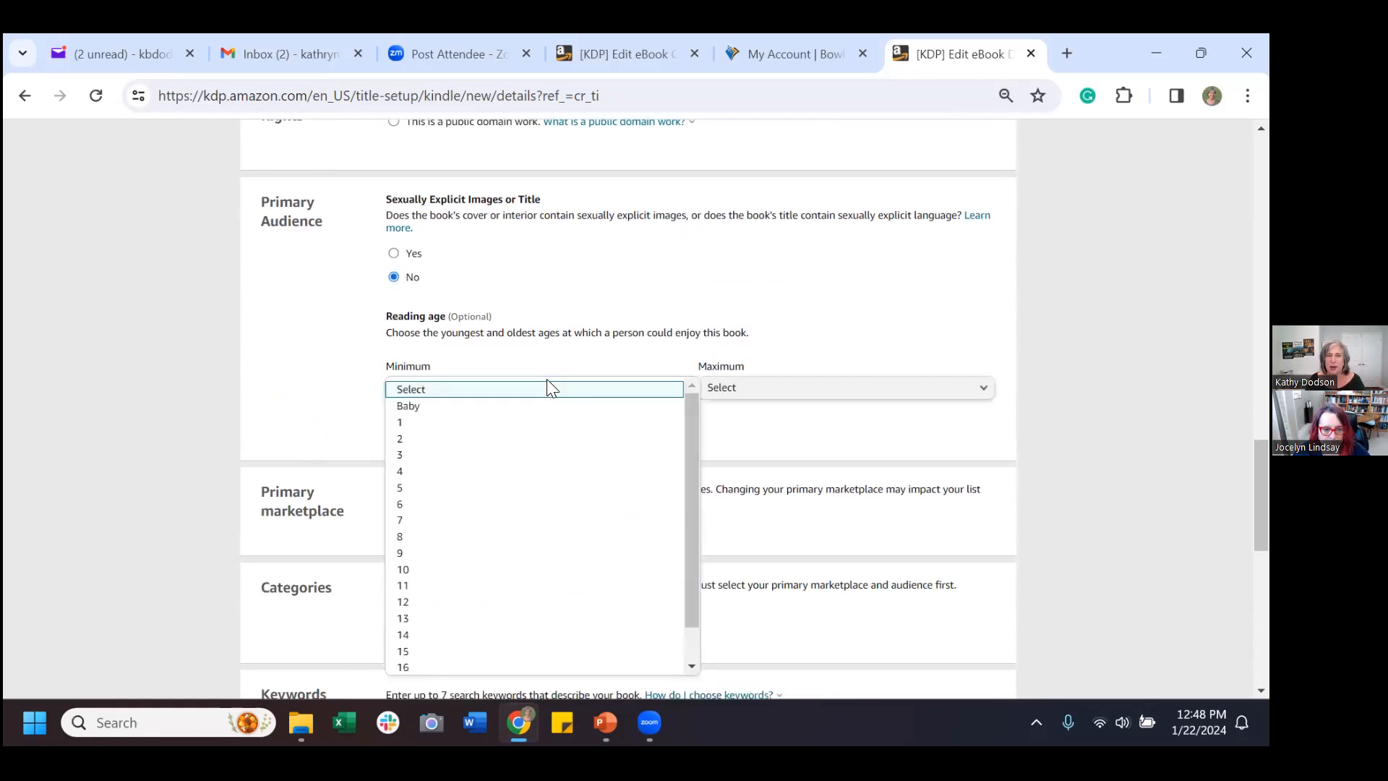
pyautogui.scroll(-1, 530, 561)
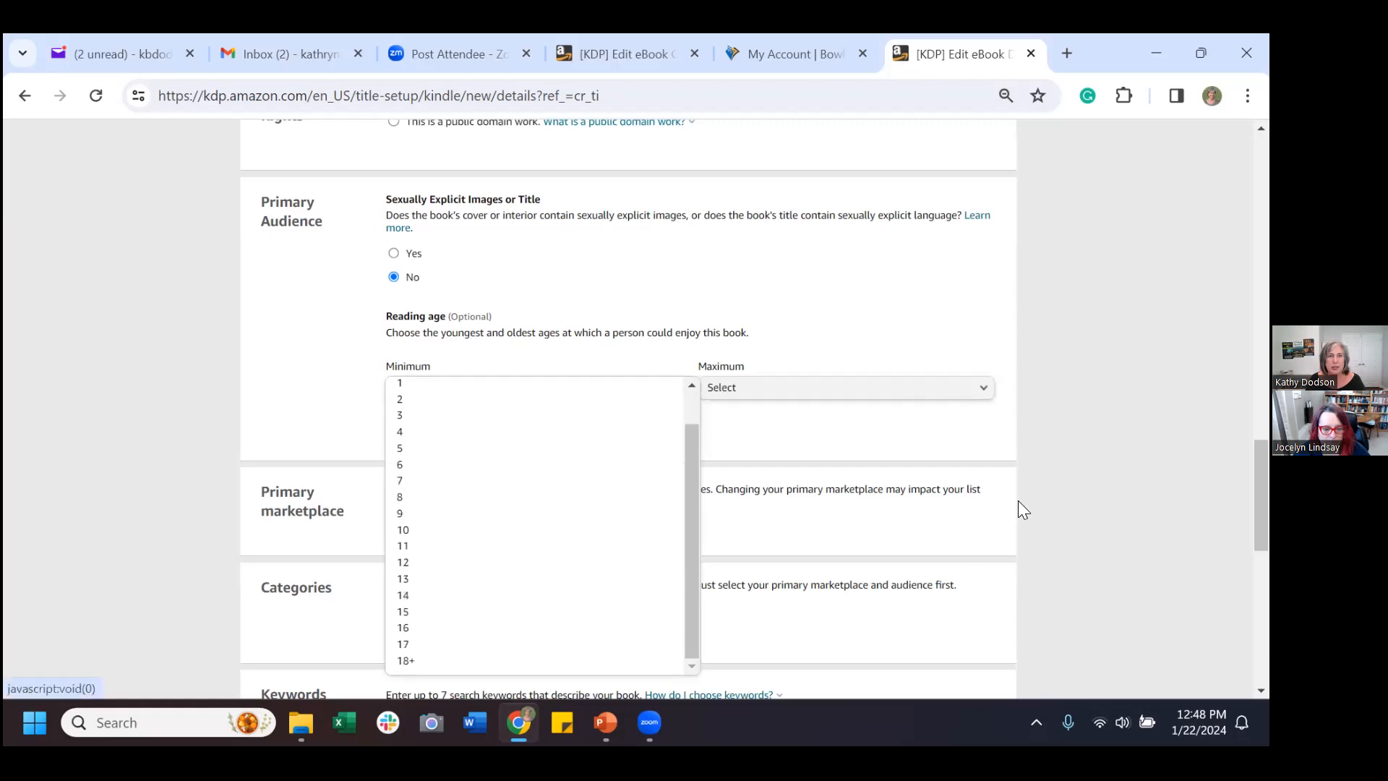
pyautogui.scroll(-5, 1055, 505)
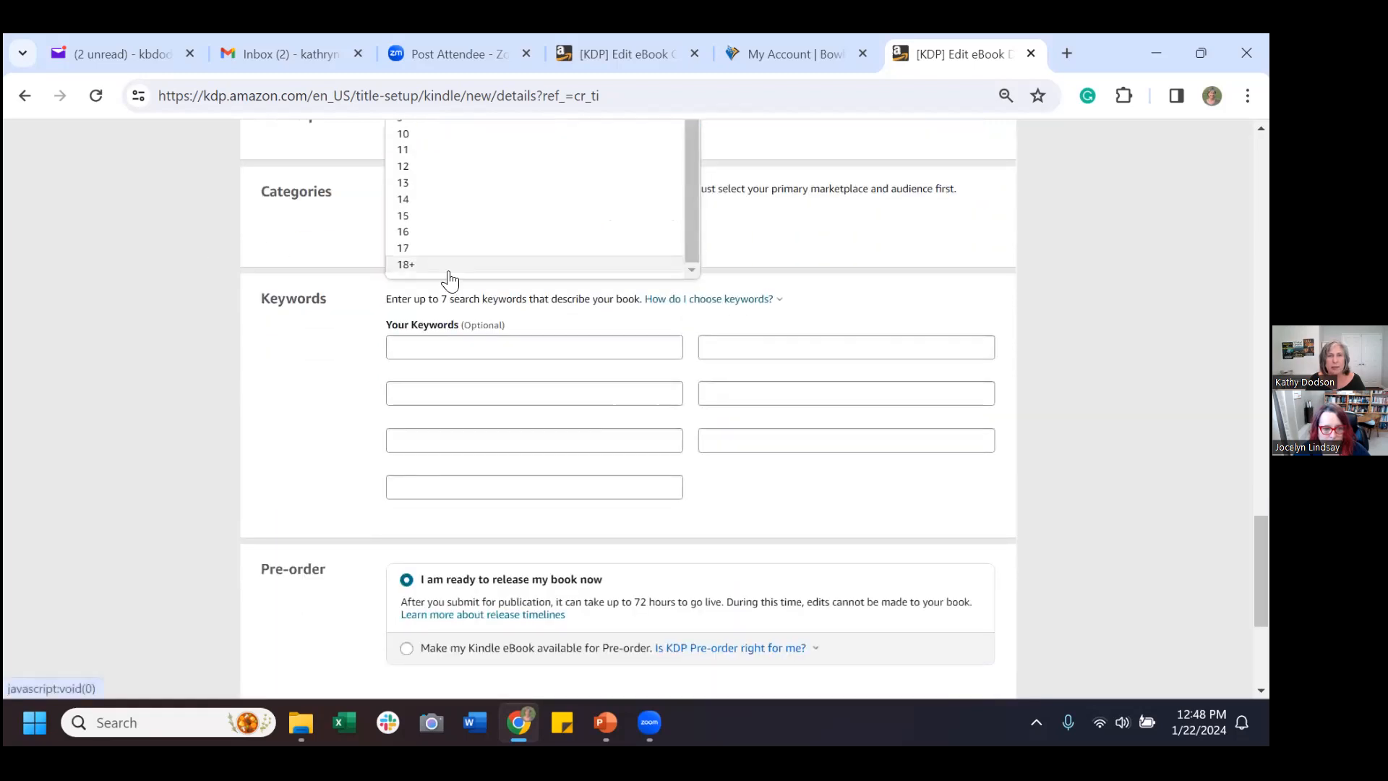
pyautogui.click(448, 272)
pyautogui.scroll(3, 608, 269)
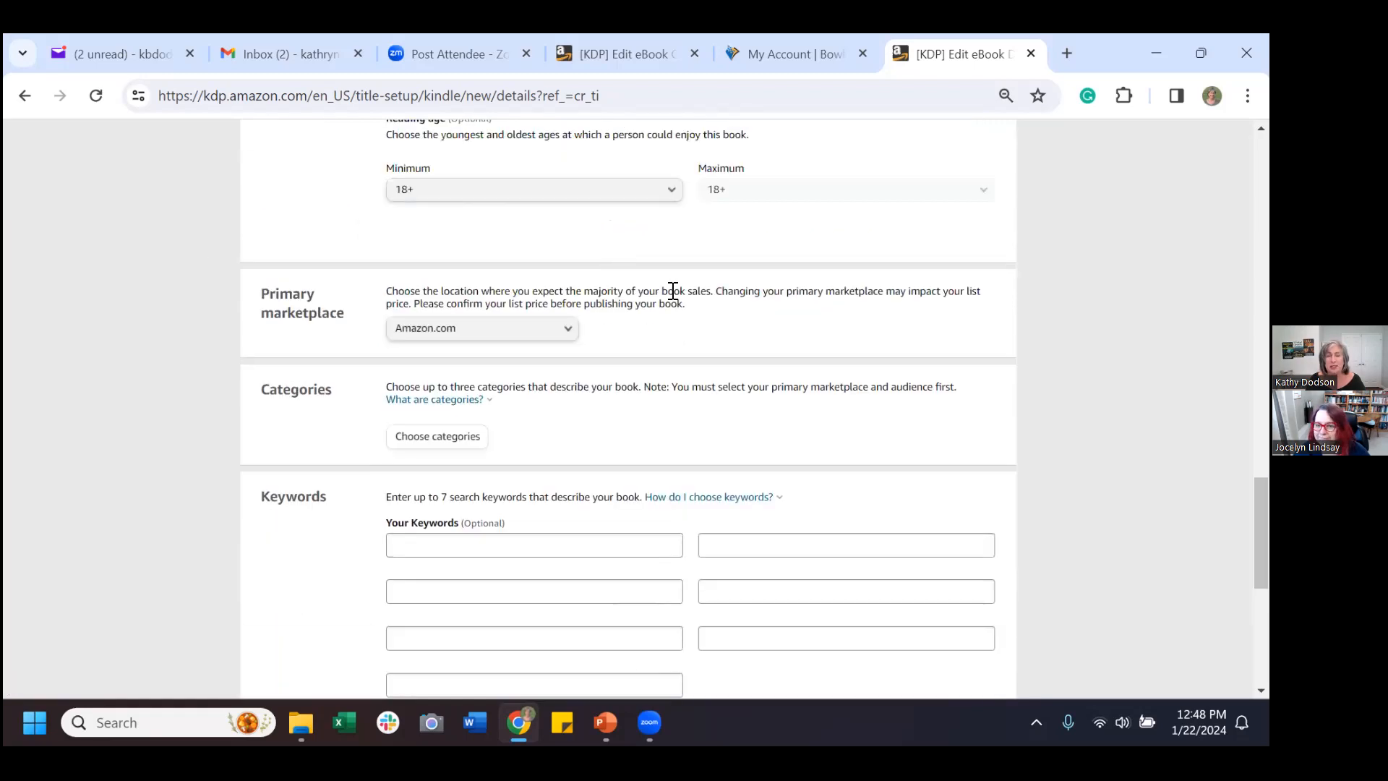
pyautogui.scroll(2, 709, 322)
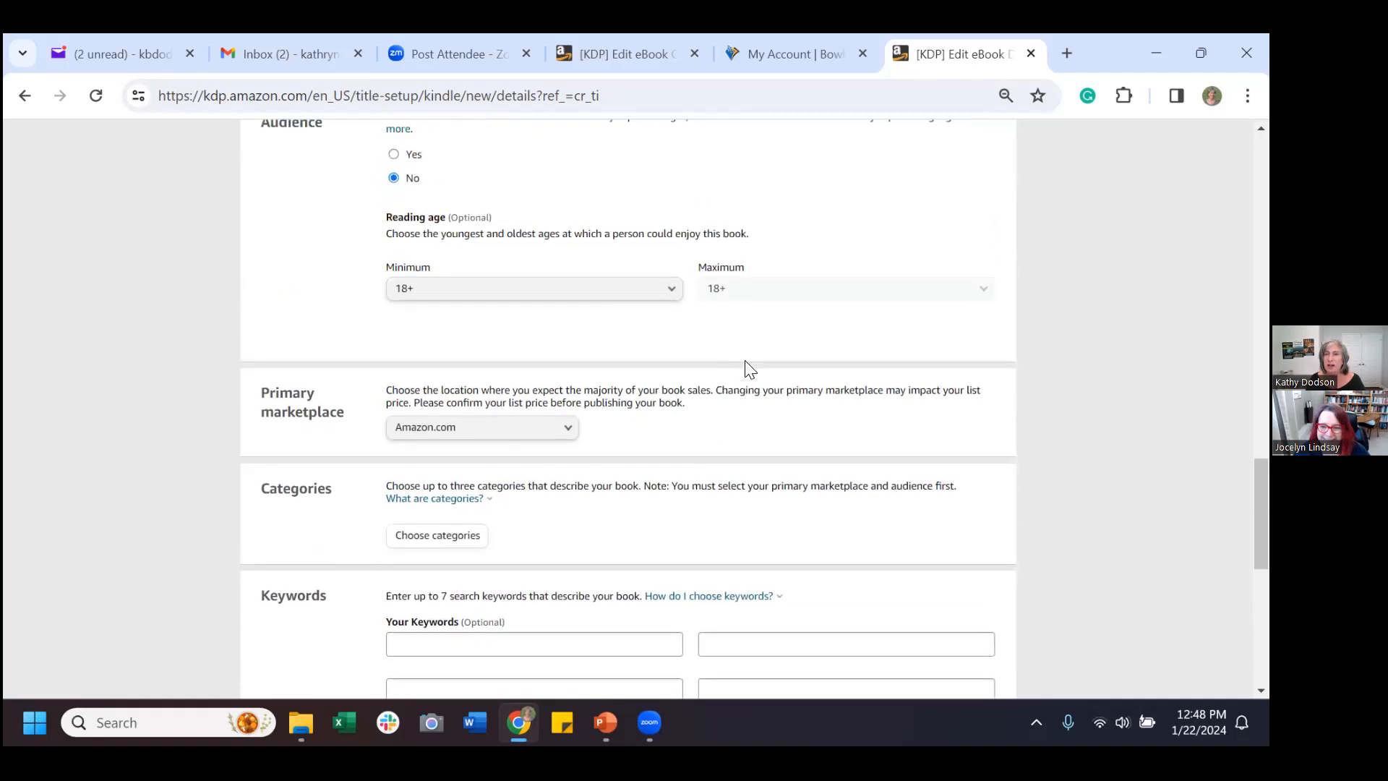
pyautogui.scroll(-1, 772, 357)
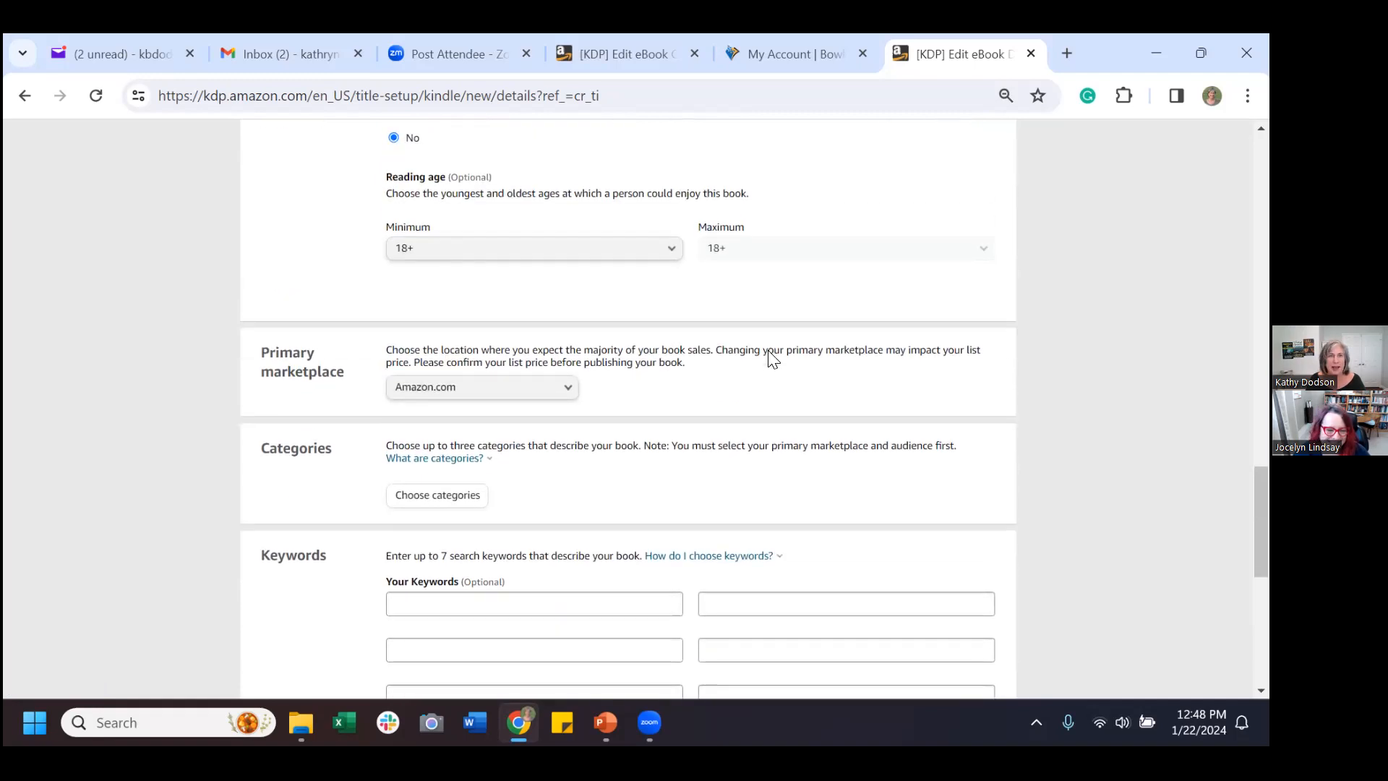
pyautogui.scroll(-1, 772, 357)
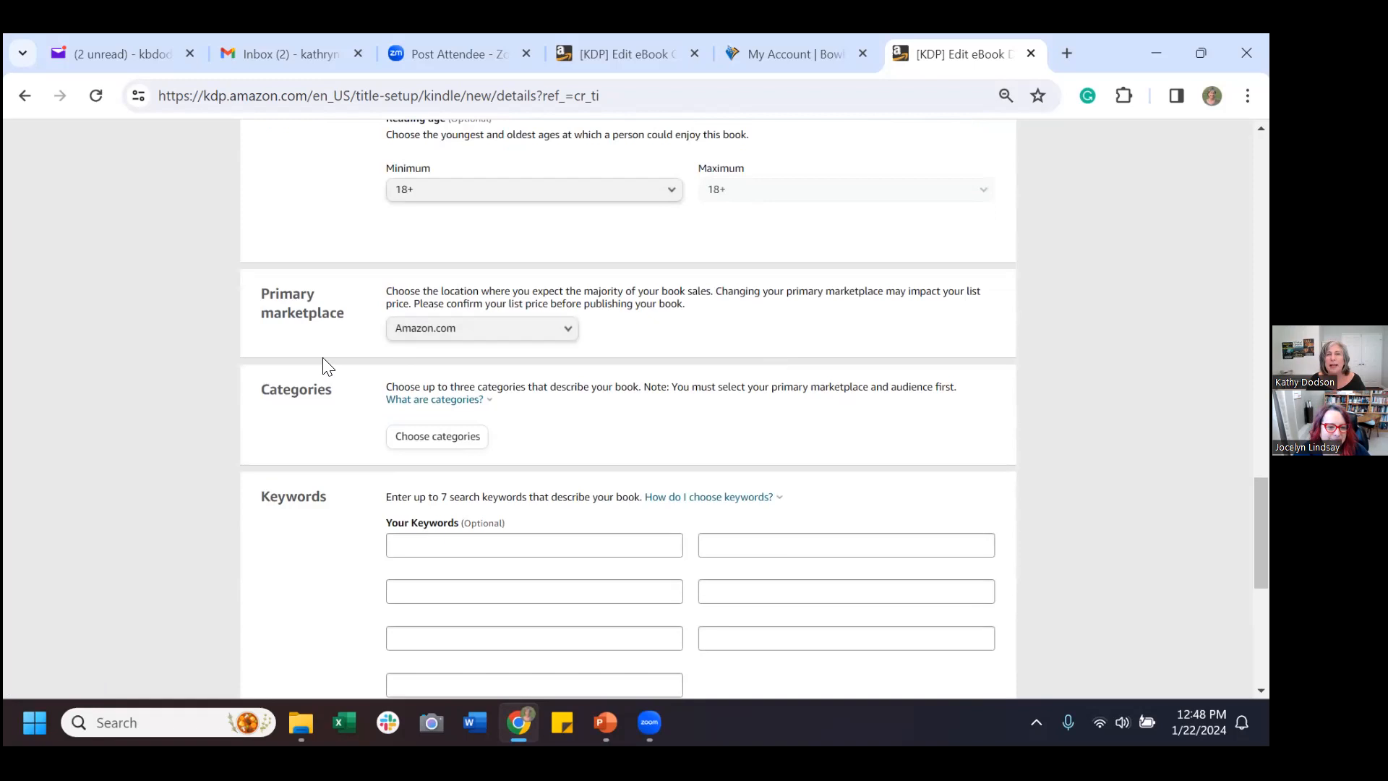
# Keep Amazon.com as the primary marketplace and bring up the category chooser.
pyautogui.click(570, 337)
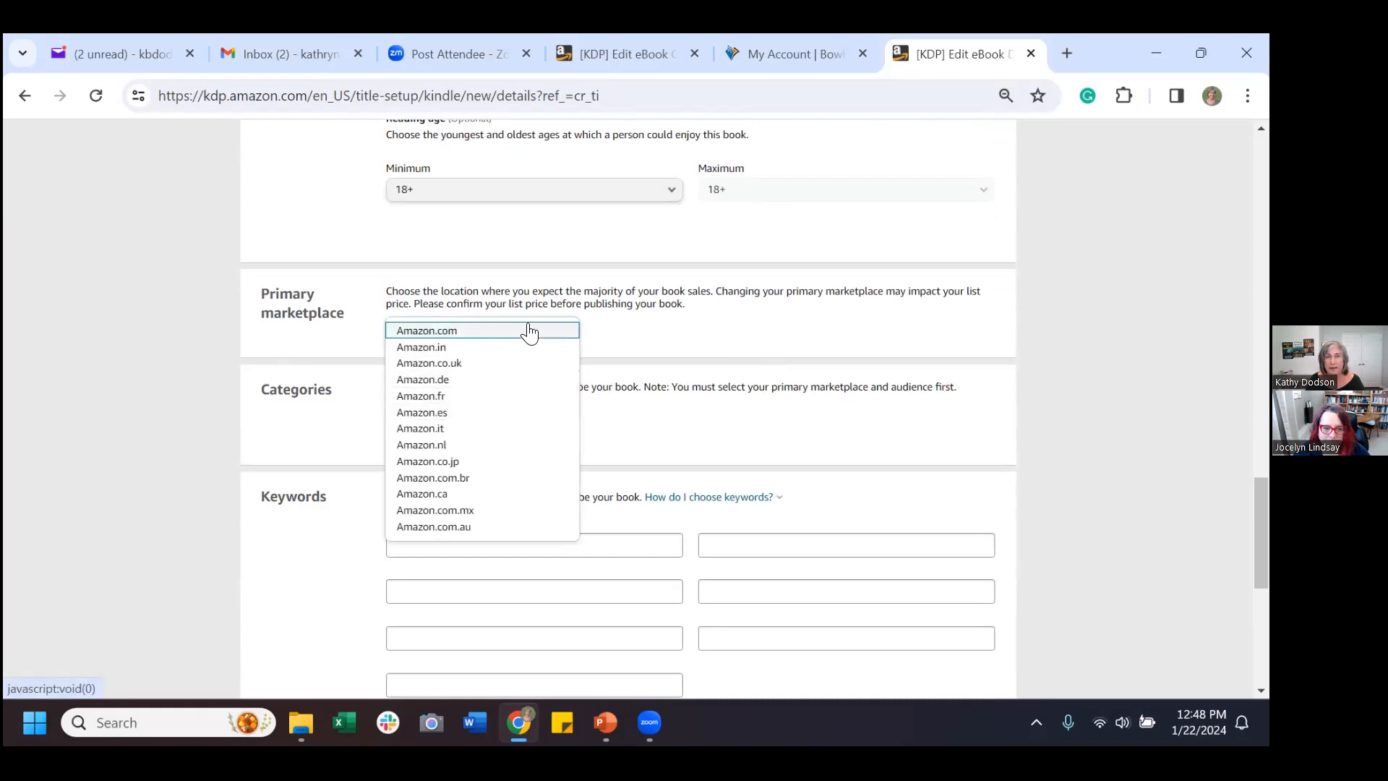
pyautogui.click(527, 331)
pyautogui.scroll(-1, 741, 342)
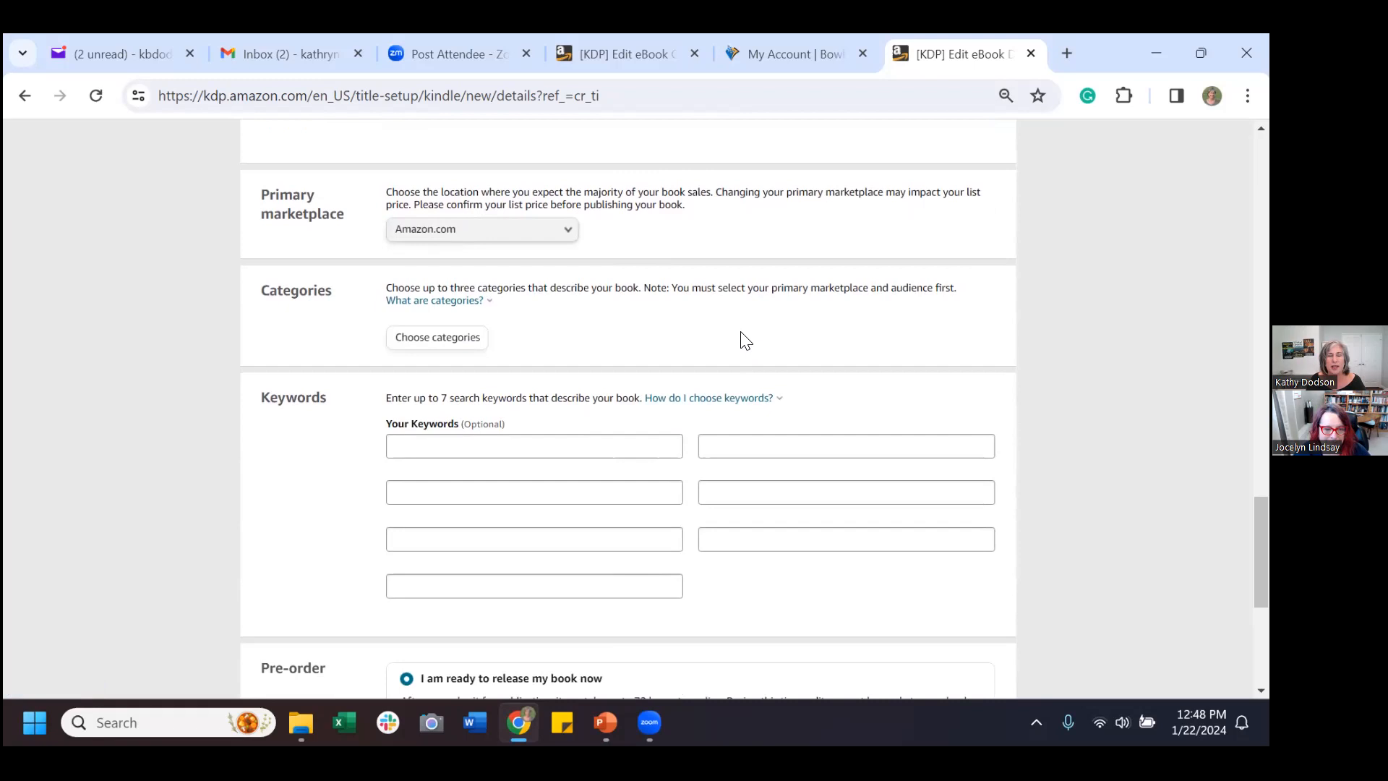
pyautogui.scroll(-1, 744, 340)
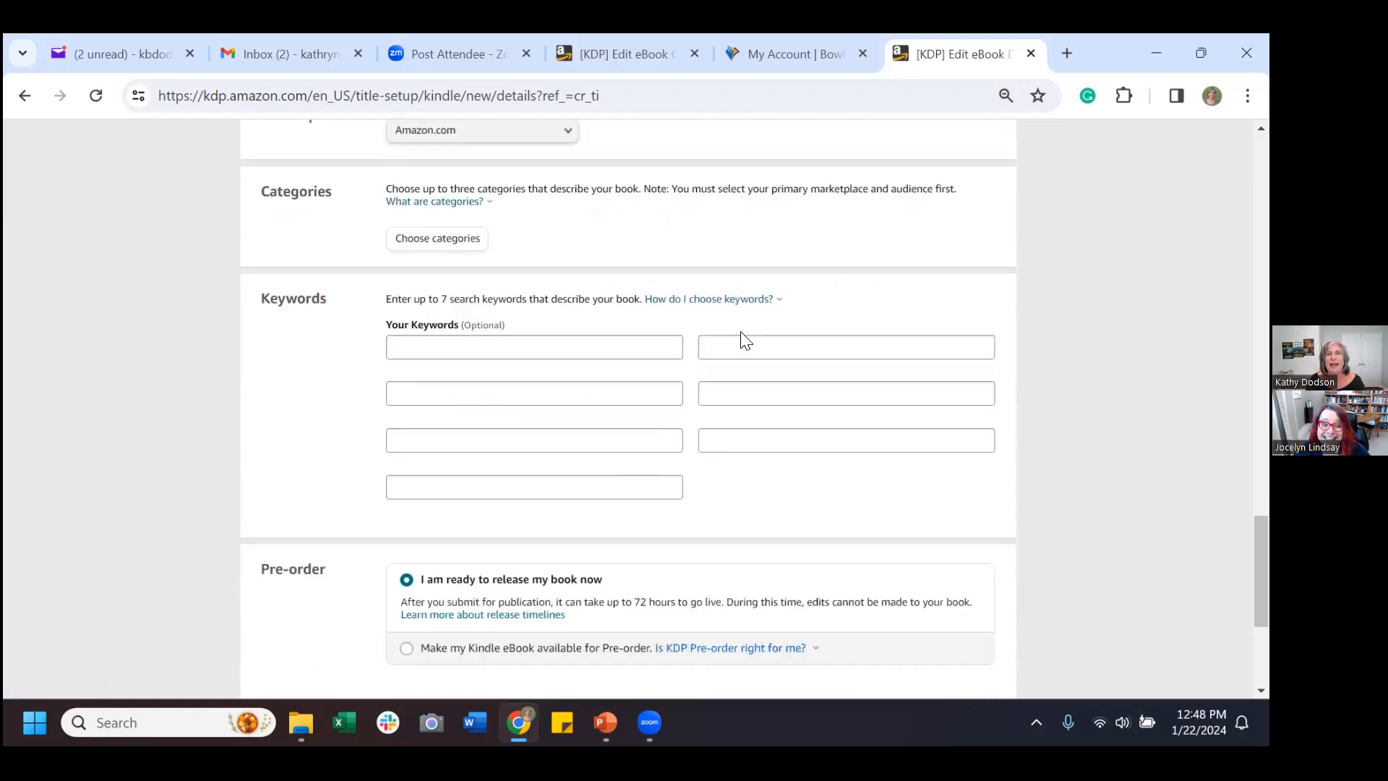
pyautogui.click(416, 240)
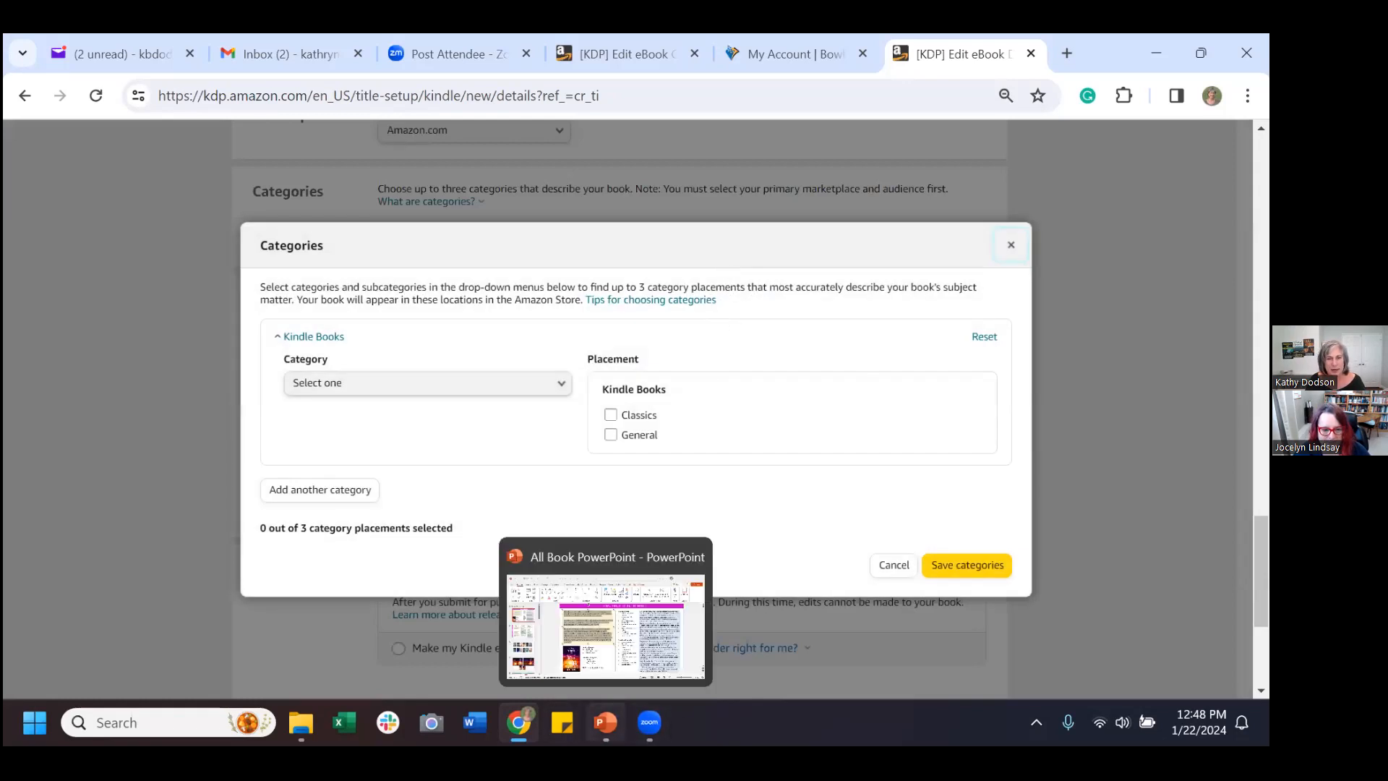
# Place the book under Literature & Fiction › Women's Fiction › Action & Adventure.
pyautogui.click(606, 722)
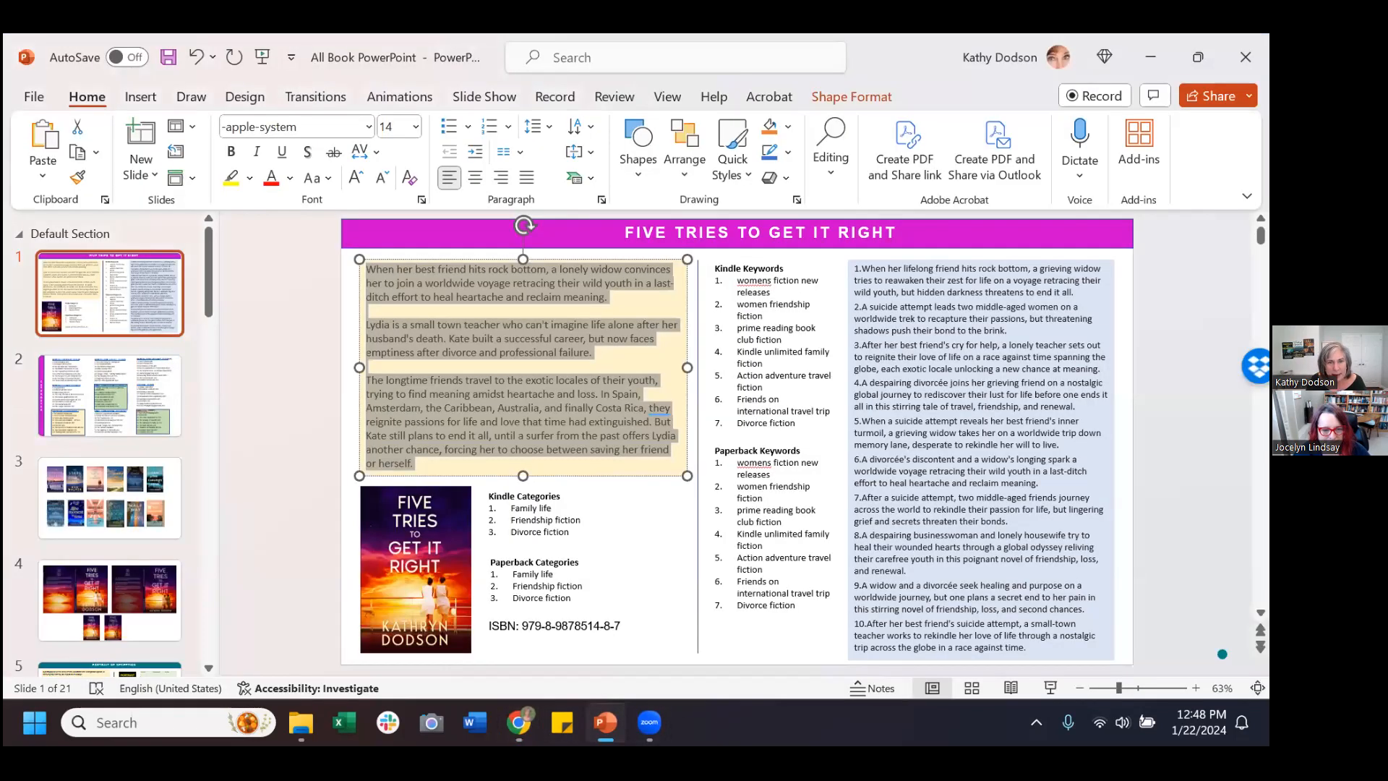
pyautogui.click(605, 722)
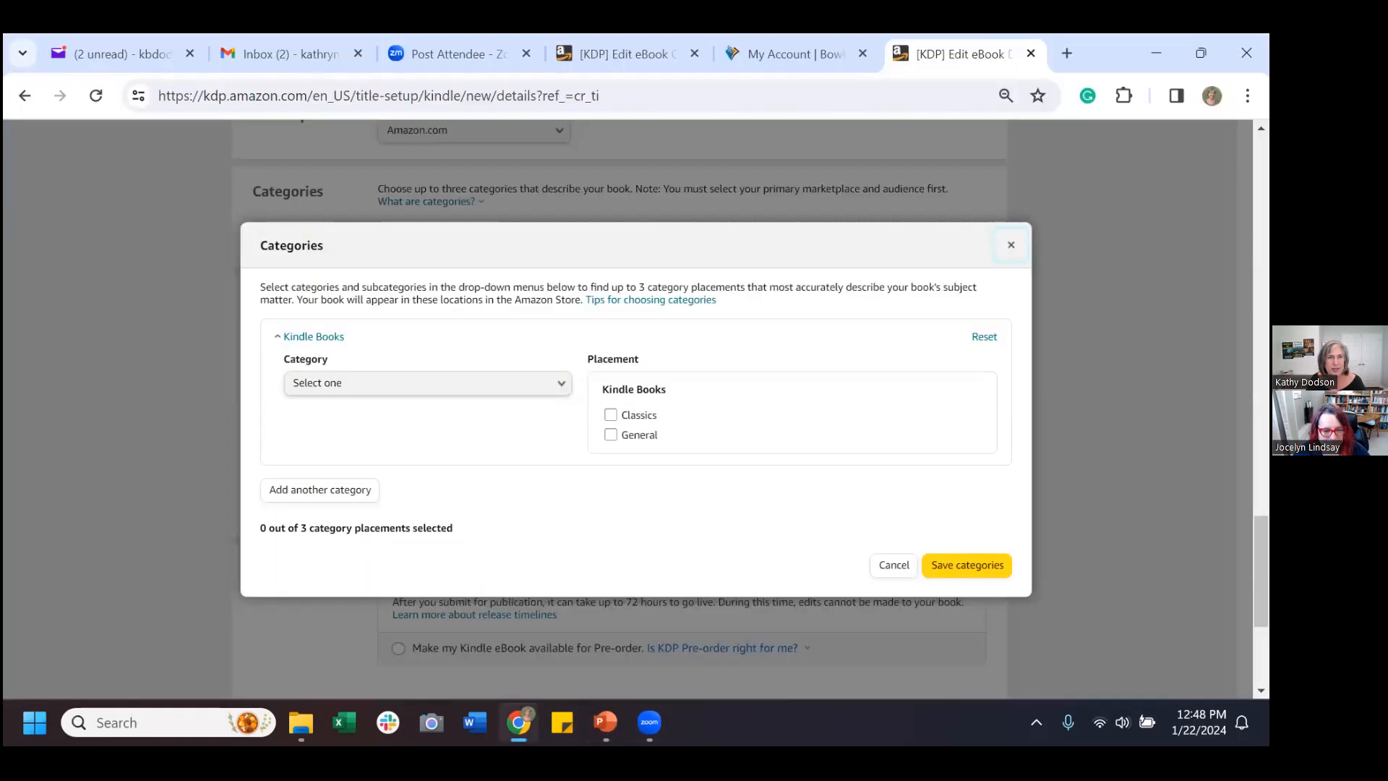
pyautogui.click(532, 388)
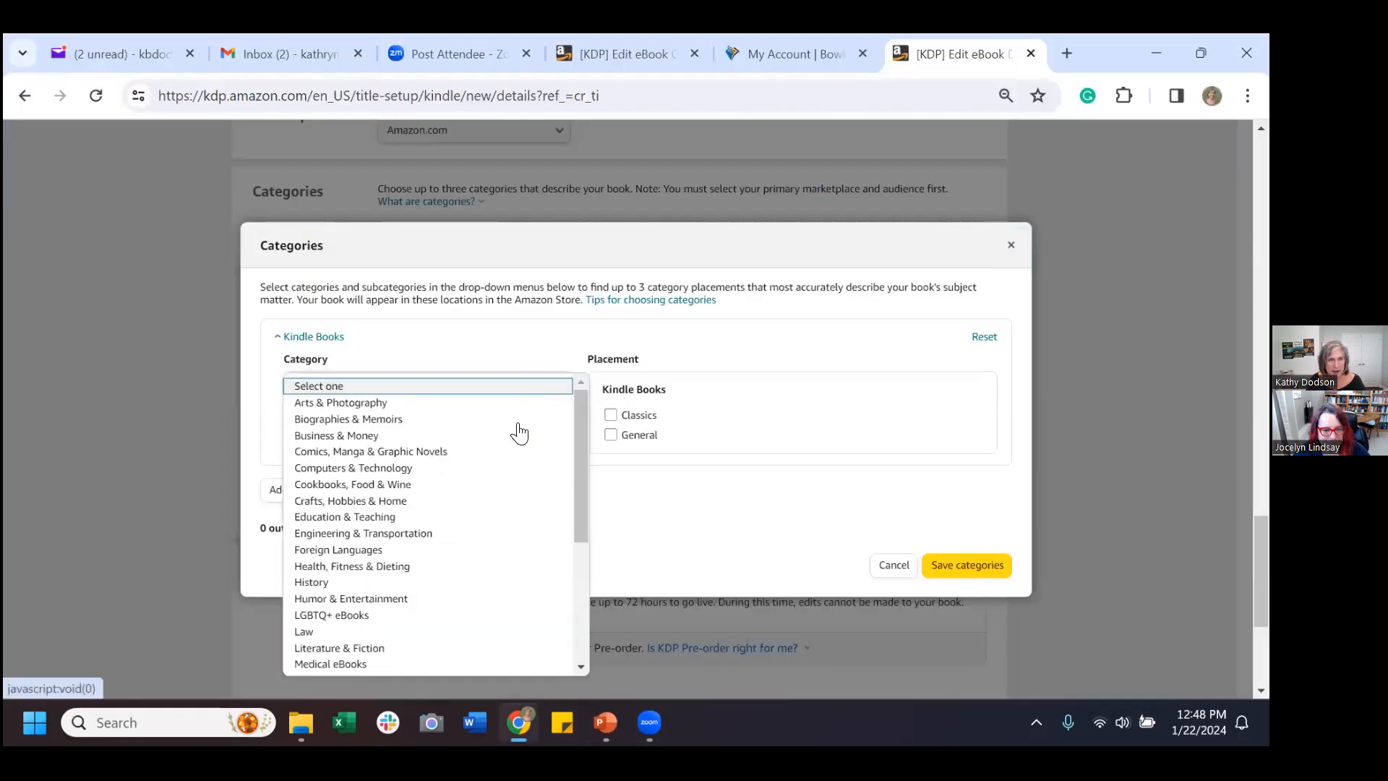
pyautogui.scroll(-2, 469, 548)
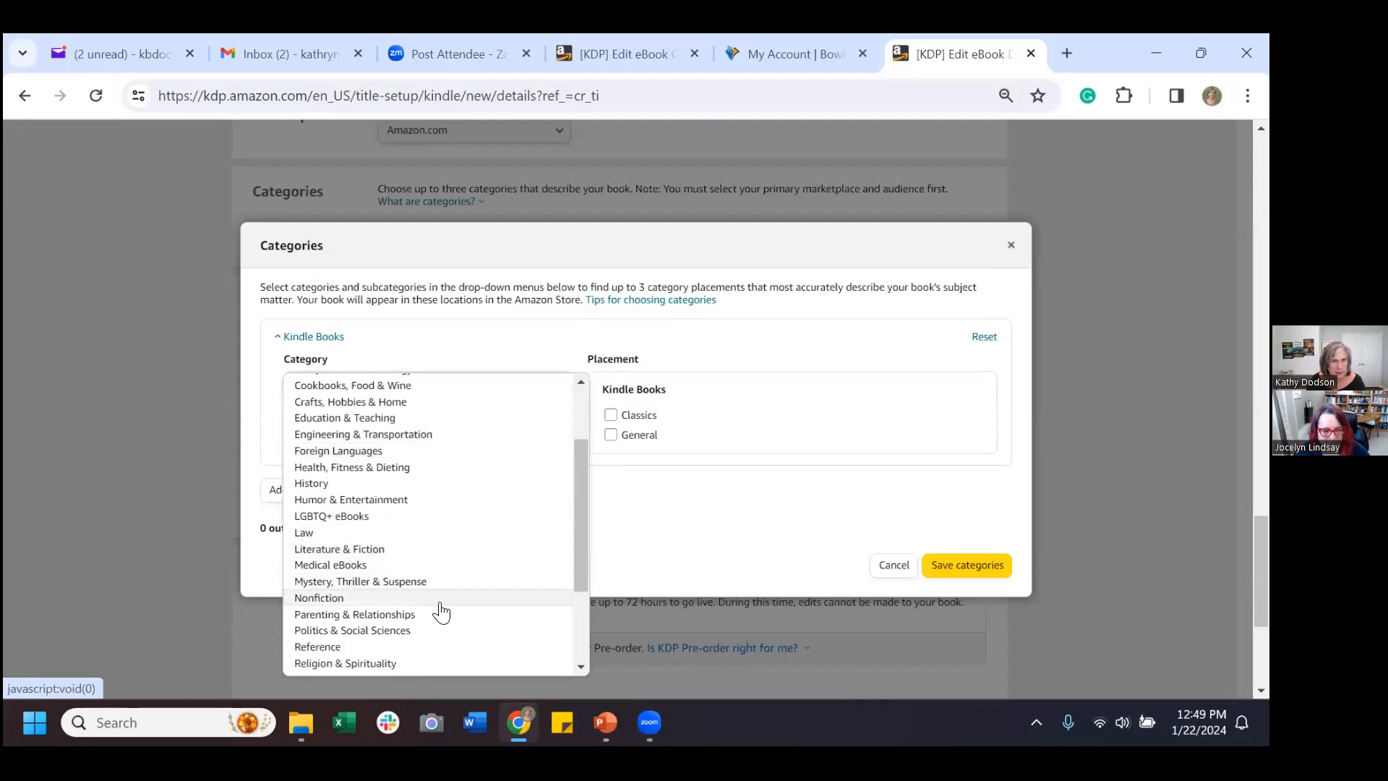
pyautogui.click(448, 549)
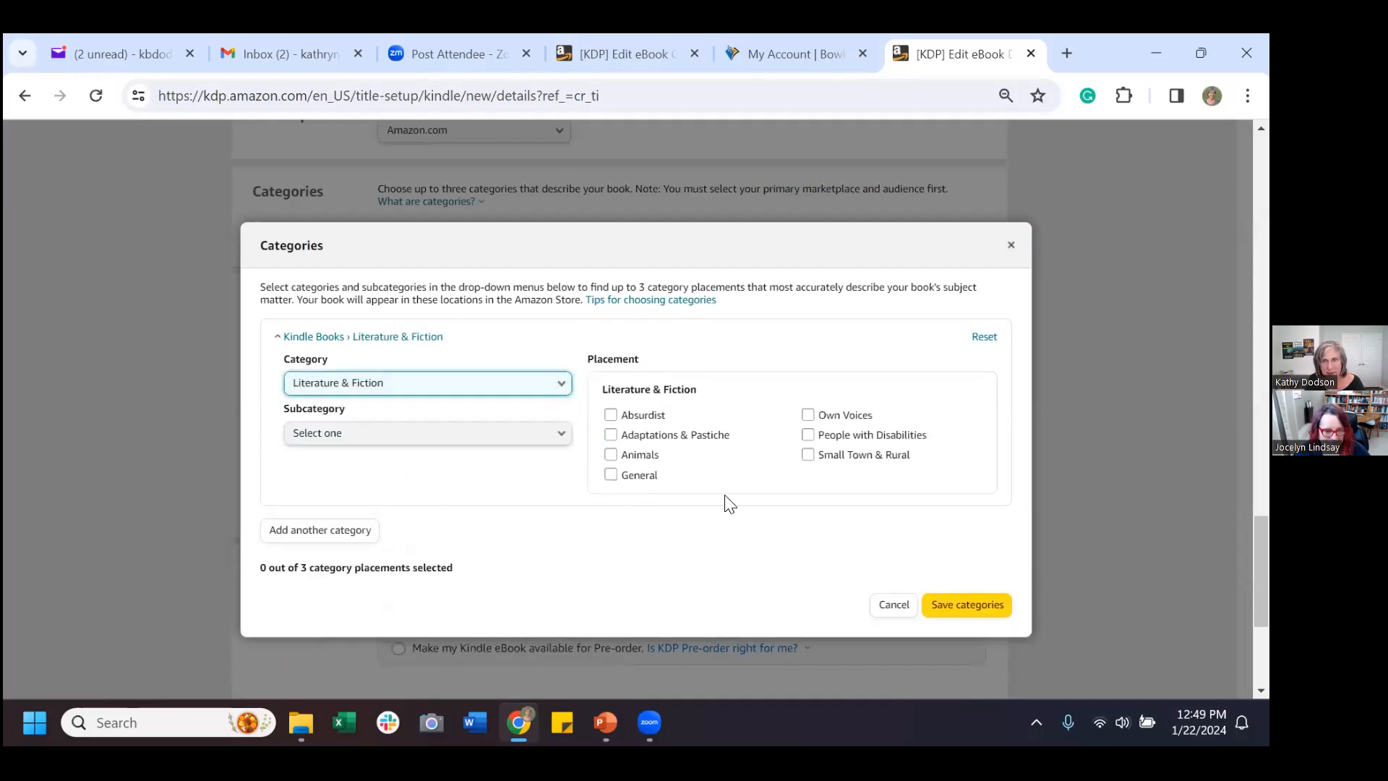
pyautogui.click(520, 433)
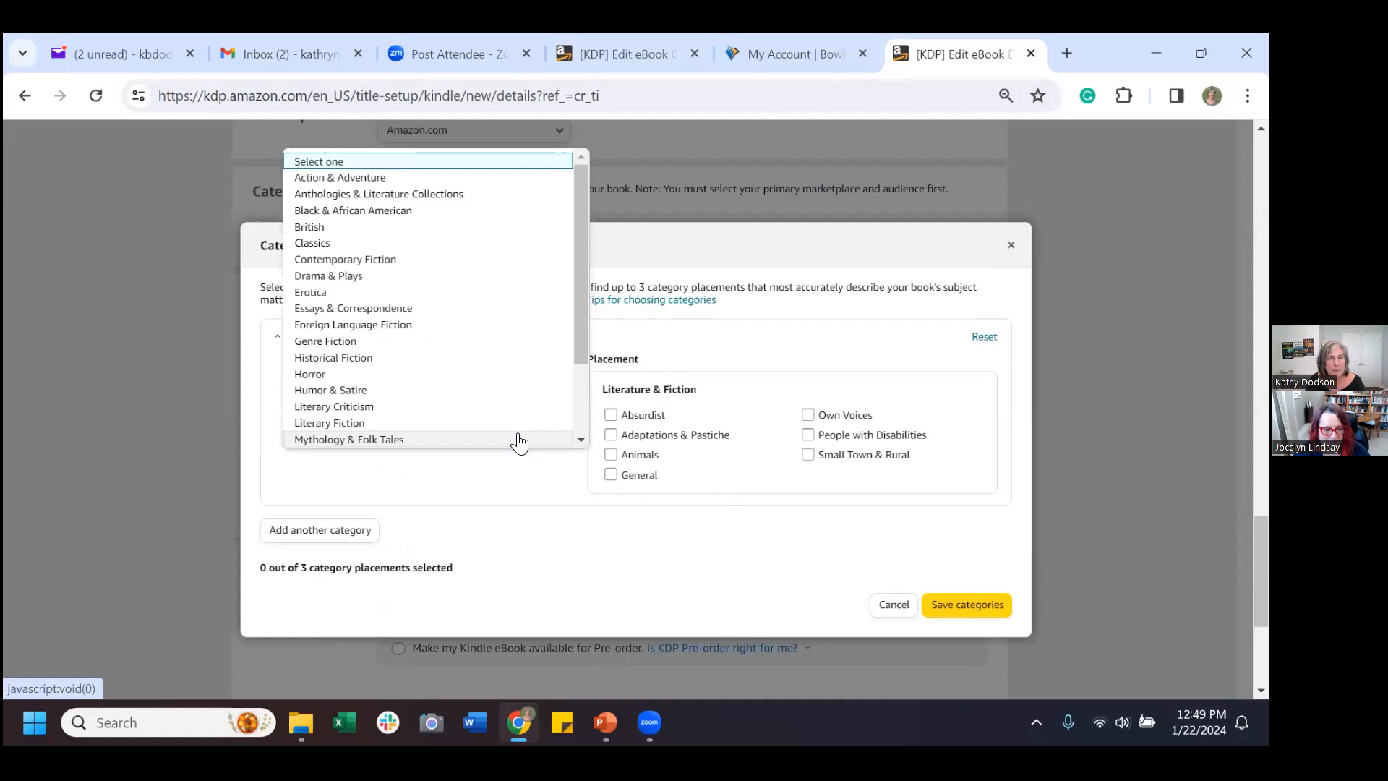
pyautogui.scroll(-2, 512, 406)
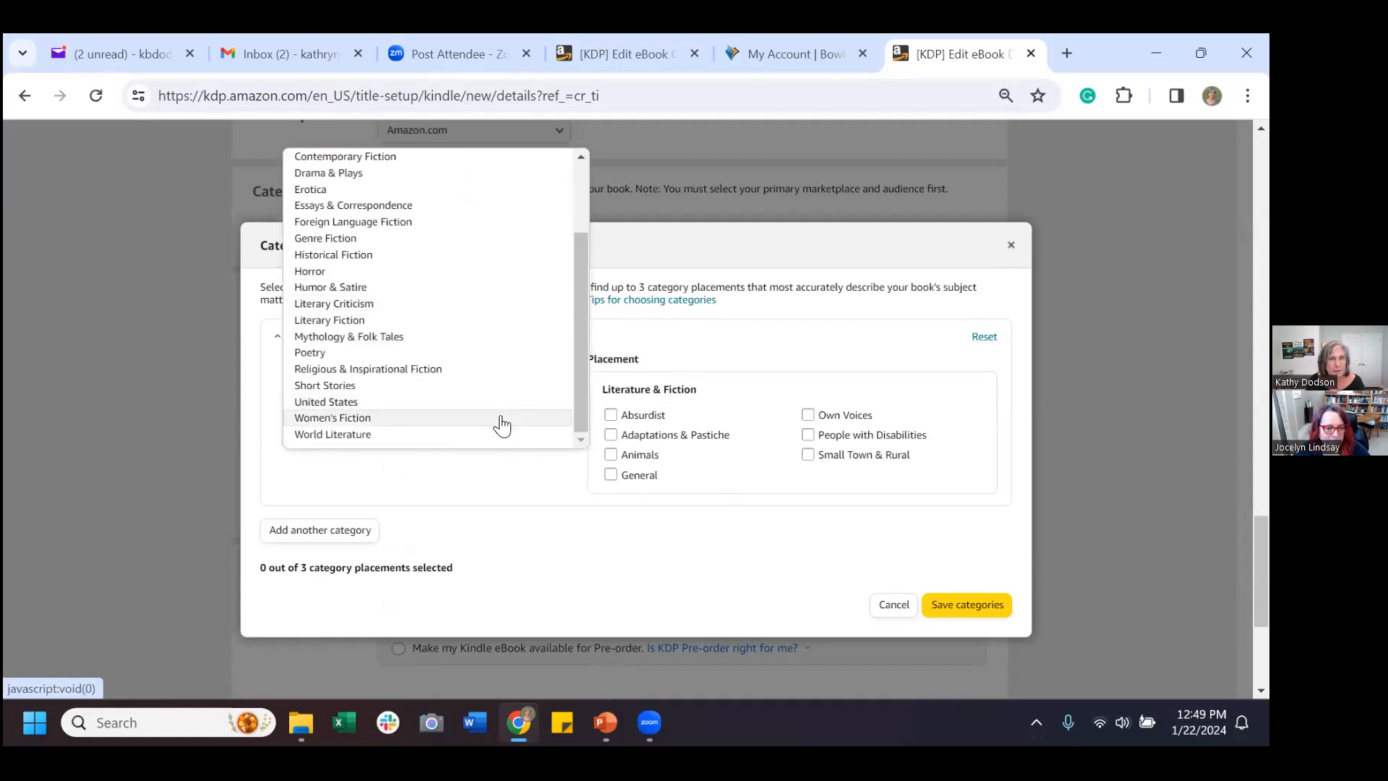
pyautogui.click(499, 418)
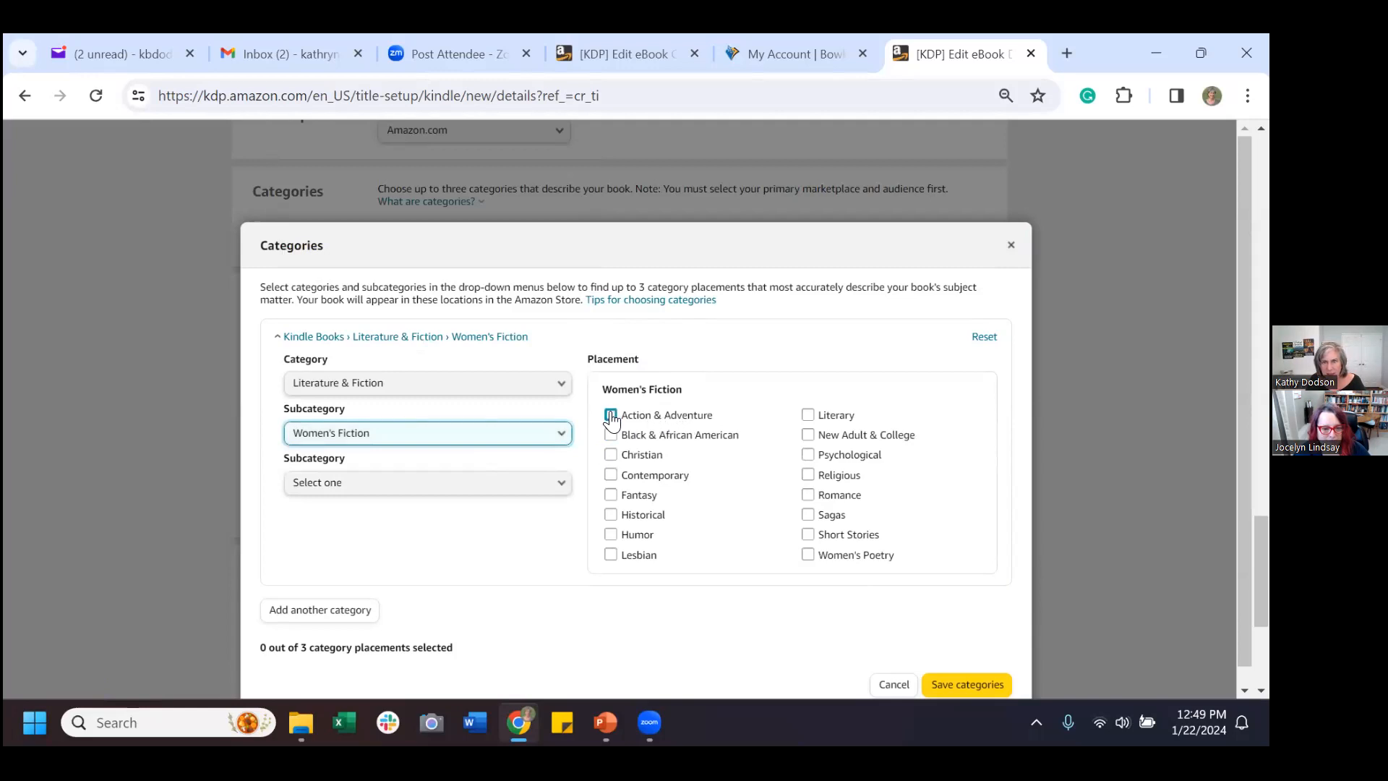
pyautogui.click(610, 415)
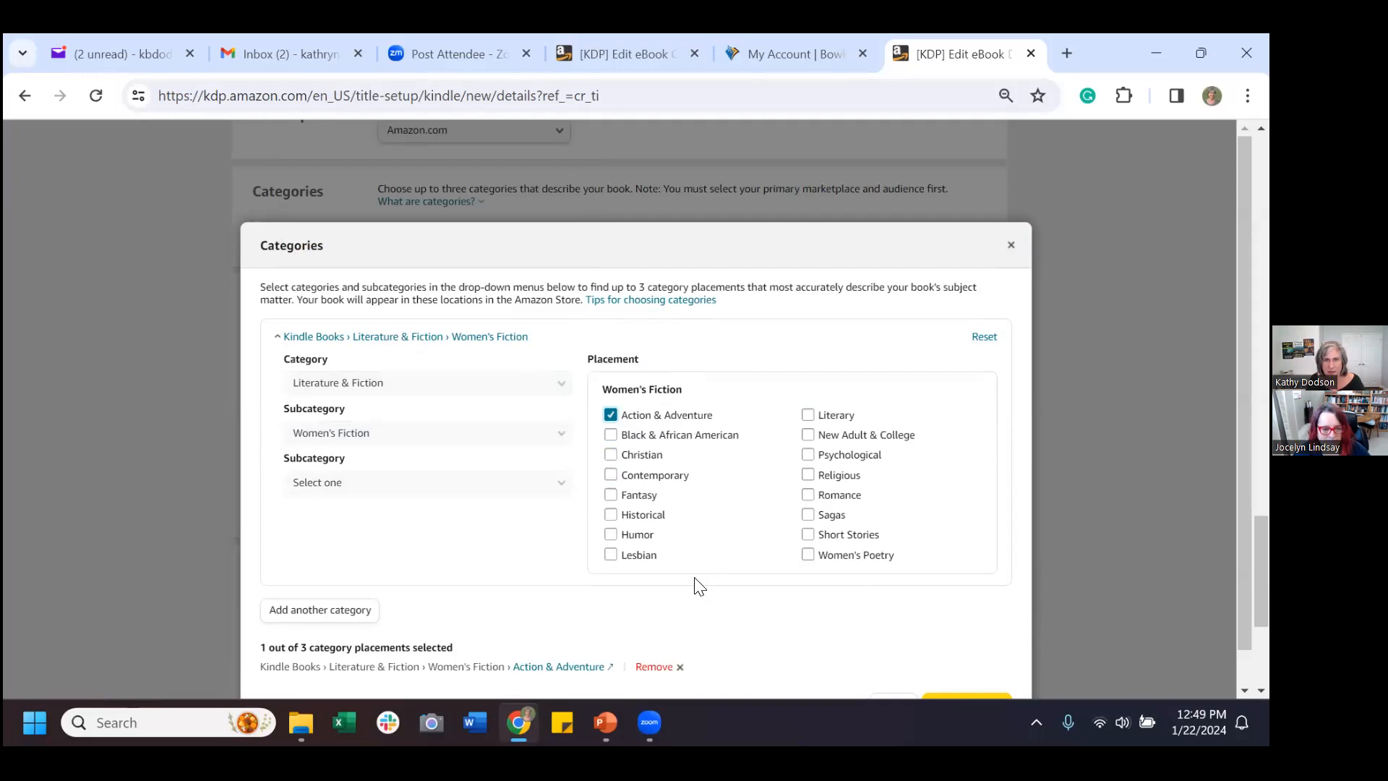
# Add a second category placement and show its category list.
pyautogui.scroll(-1, 470, 555)
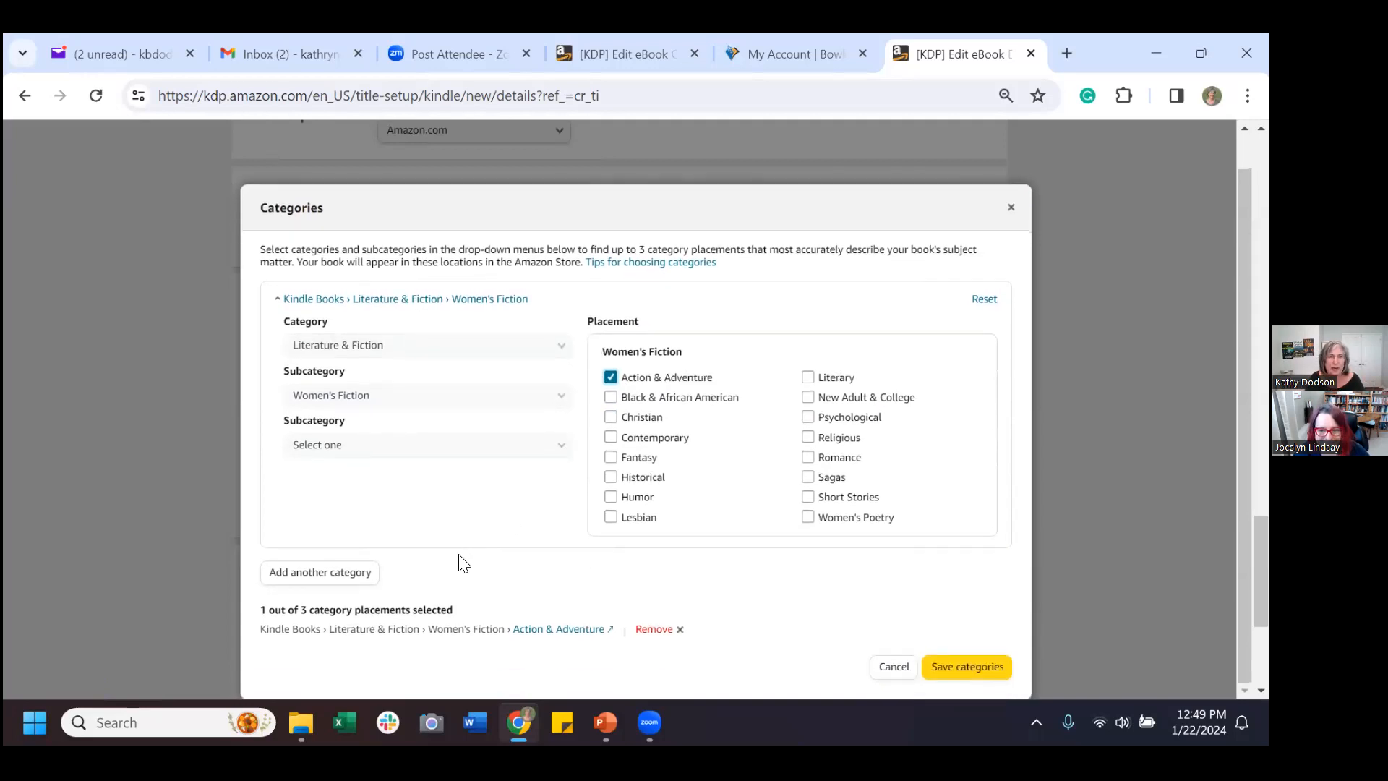
pyautogui.click(375, 581)
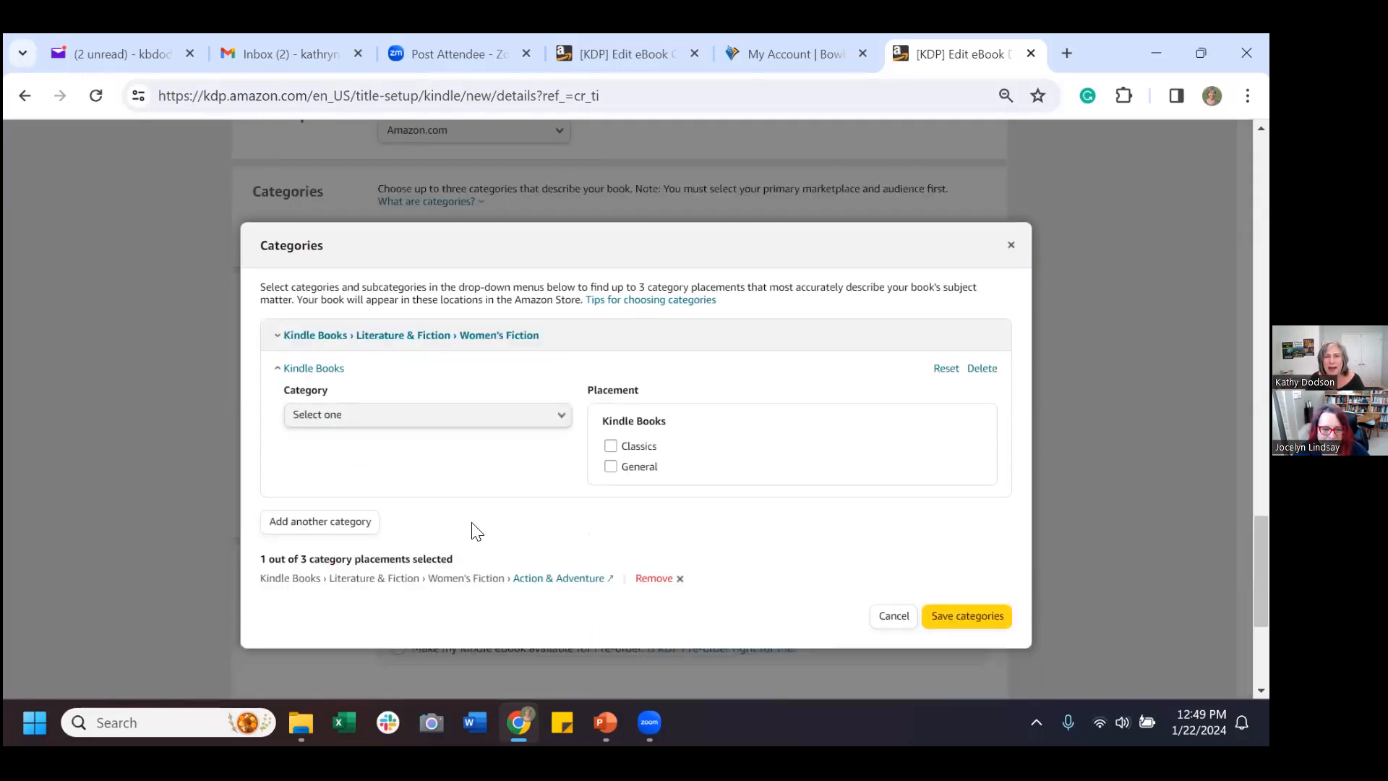
pyautogui.click(562, 420)
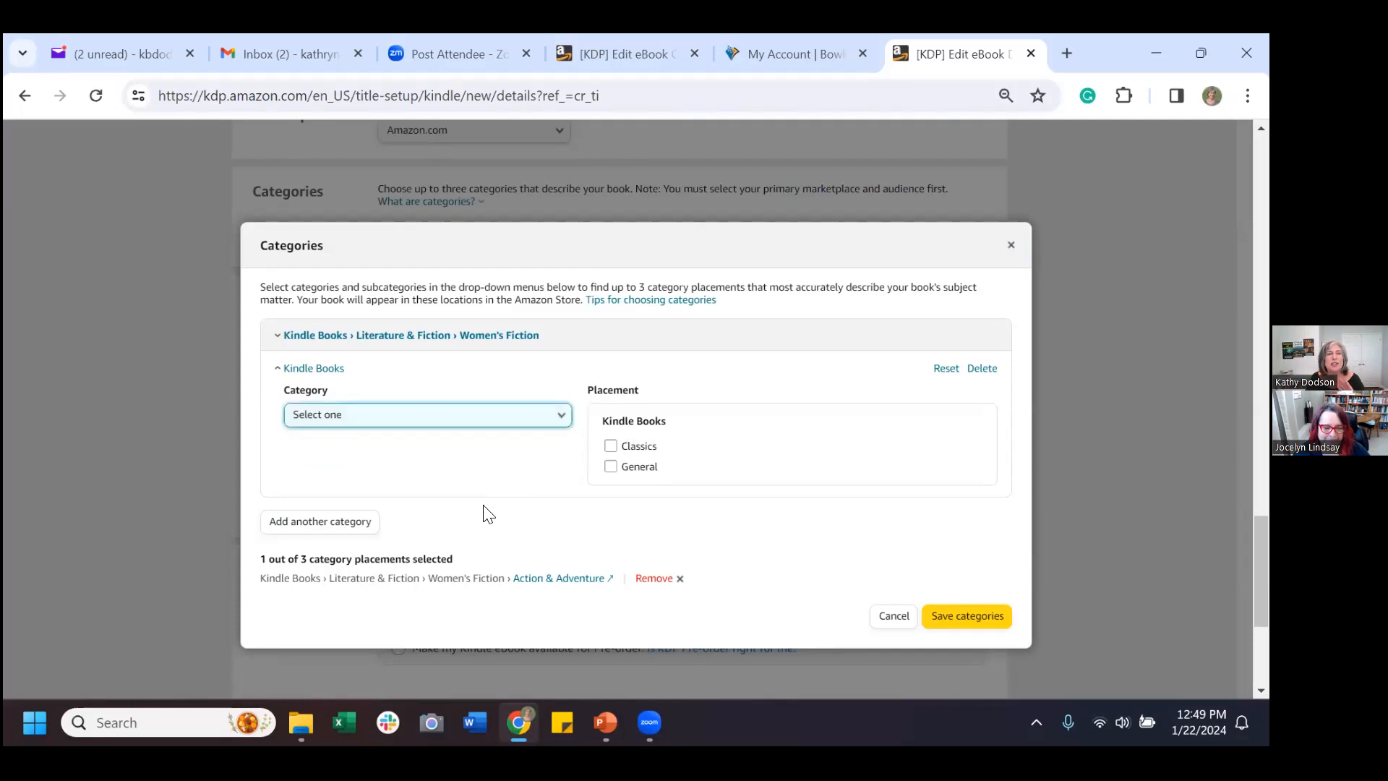
pyautogui.scroll(-5, 496, 502)
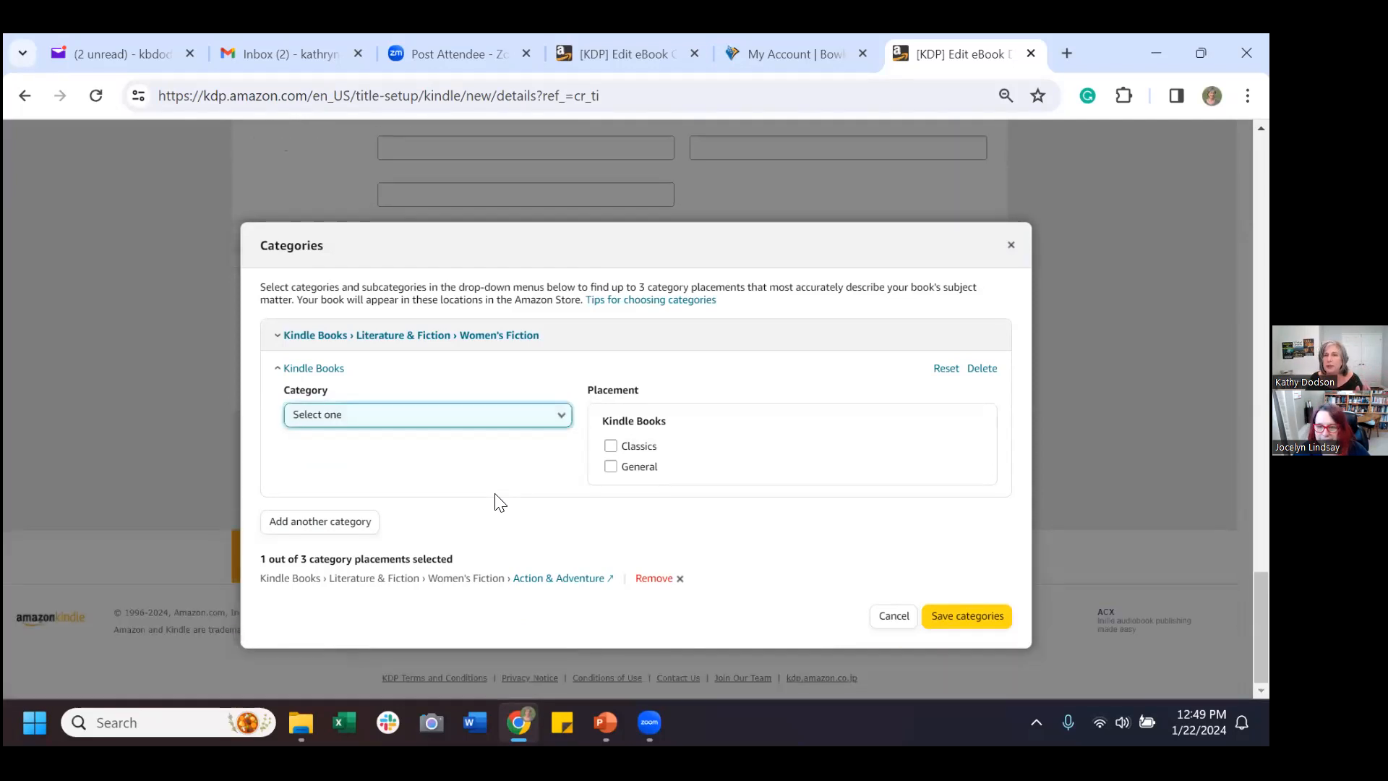
# Save the Women's Fiction › Action & Adventure category and go back to the PowerPoint deck.
pyautogui.click(958, 614)
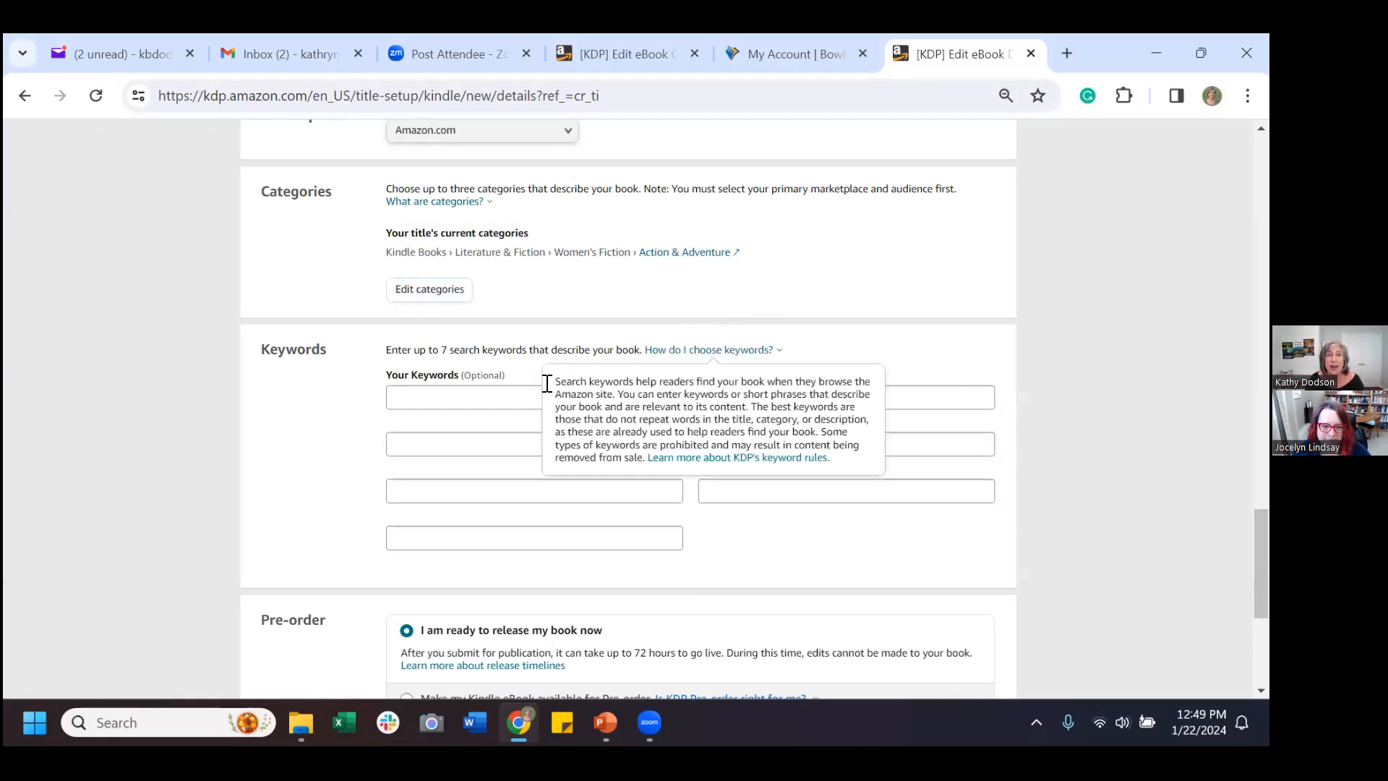
pyautogui.scroll(-1, 321, 427)
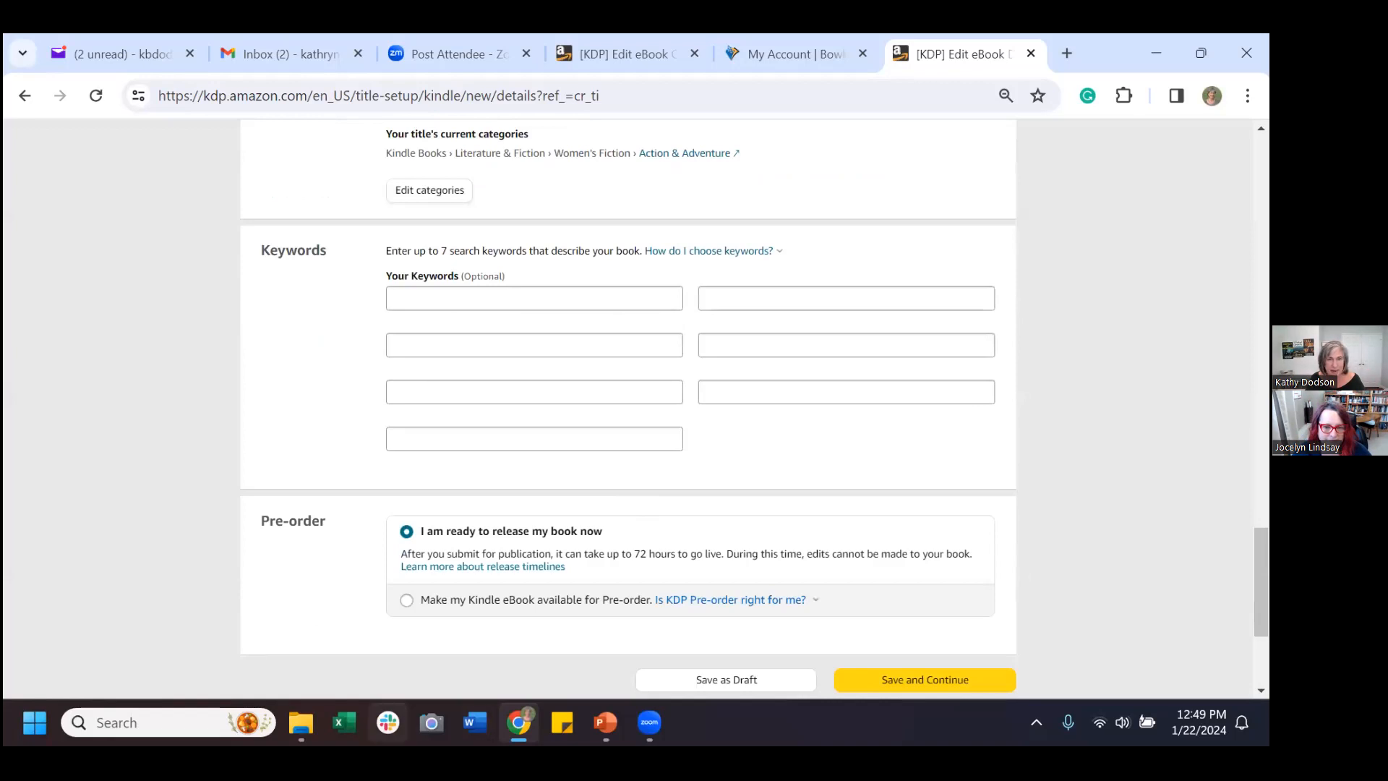
pyautogui.click(606, 721)
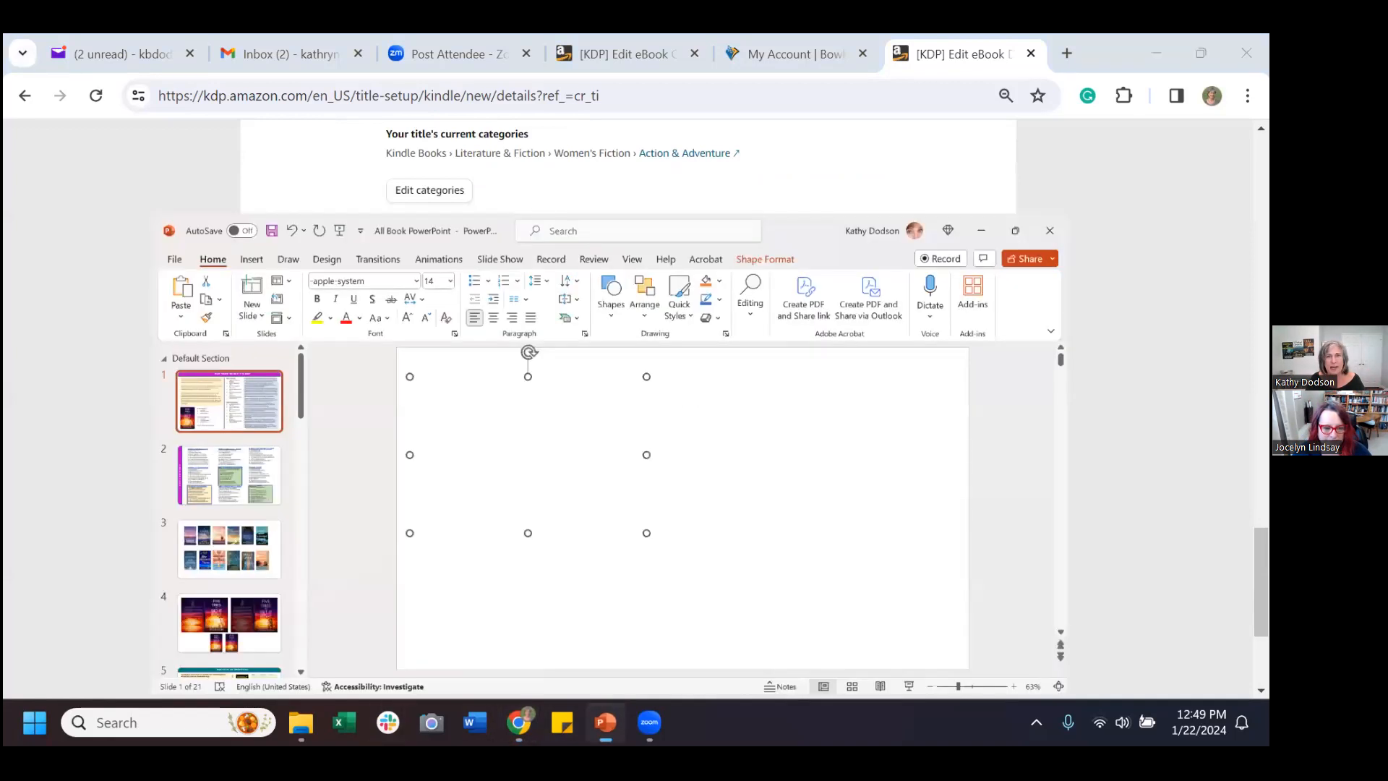
# Copy 'womens fiction new releases' from the slide into KDP's first keyword field.
pyautogui.click(656, 543)
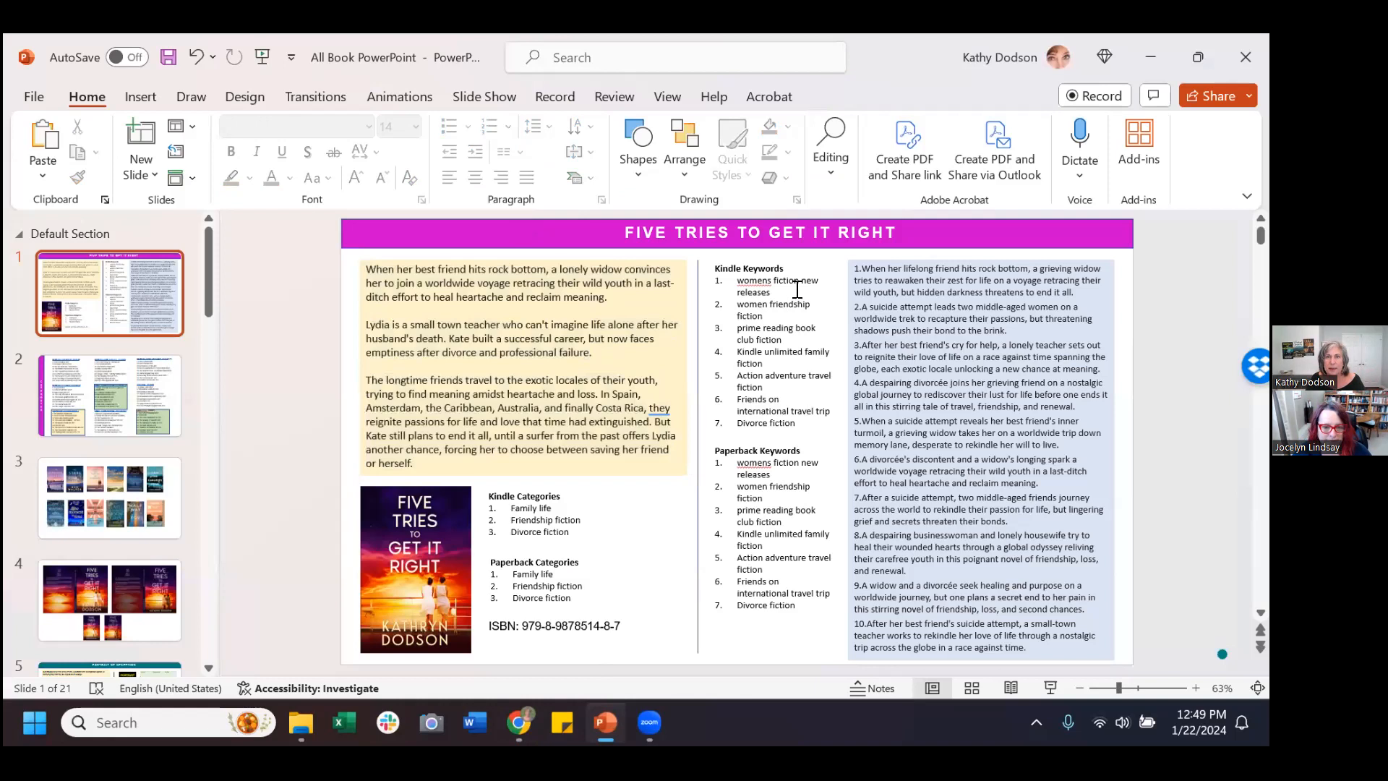
pyautogui.click(777, 297)
pyautogui.tripleClick(739, 284)
pyautogui.hotkey('ctrl', 'c')
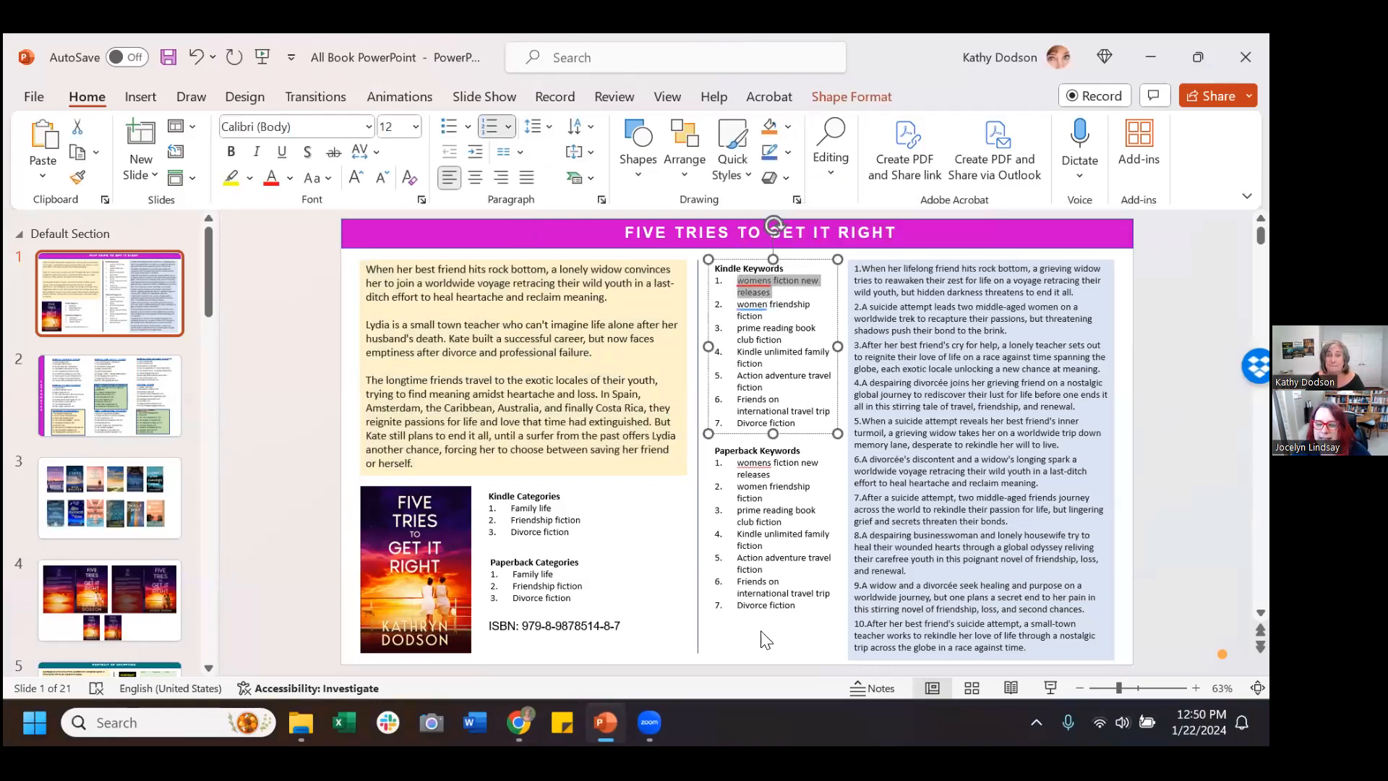
pyautogui.click(519, 723)
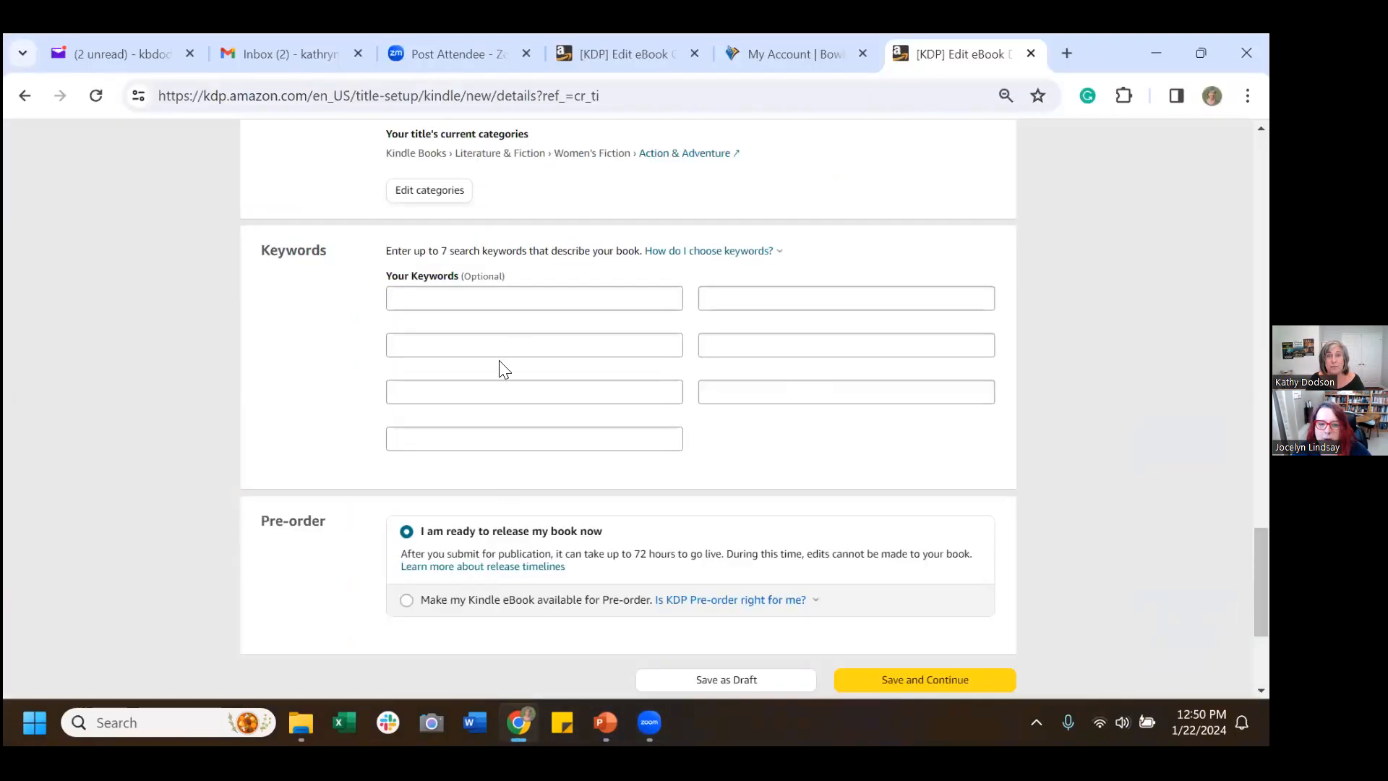
pyautogui.click(532, 289)
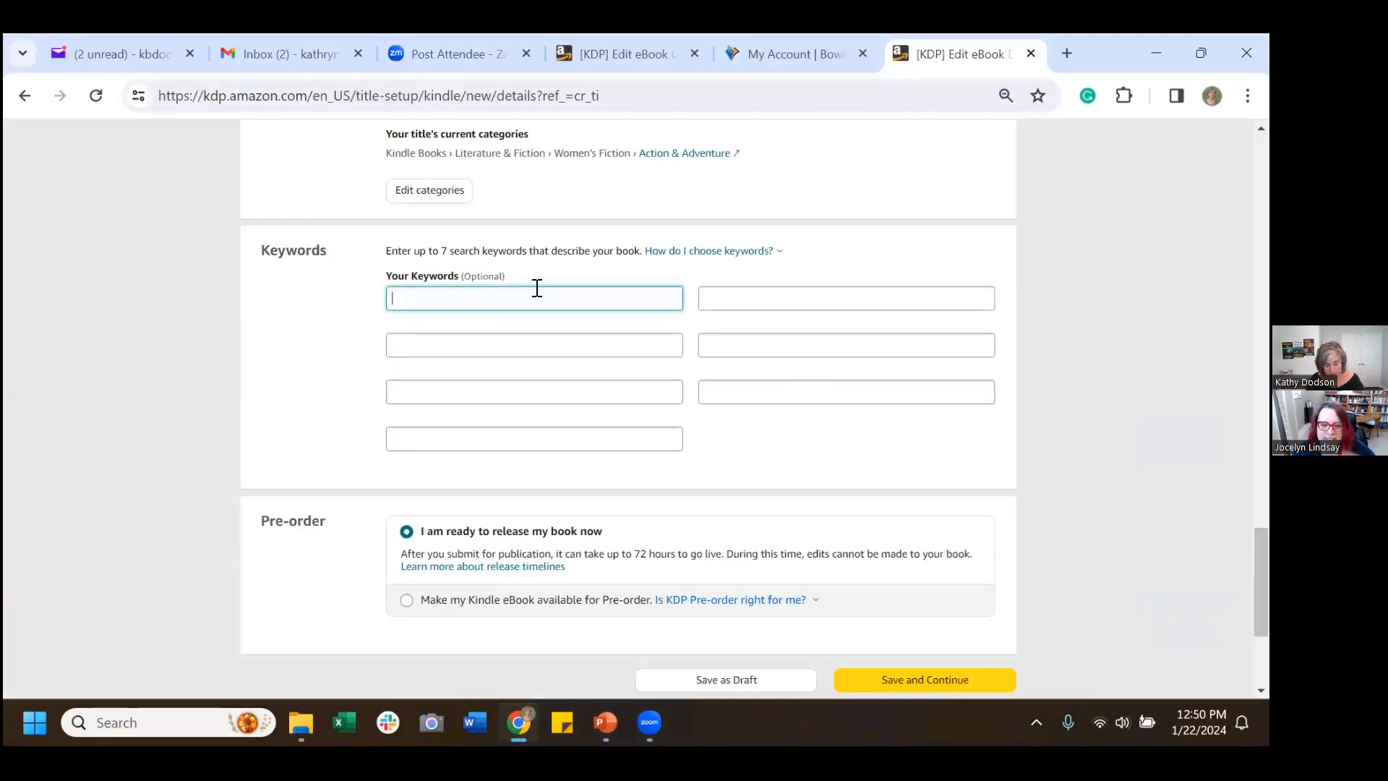
pyautogui.hotkey('ctrl', 'v')
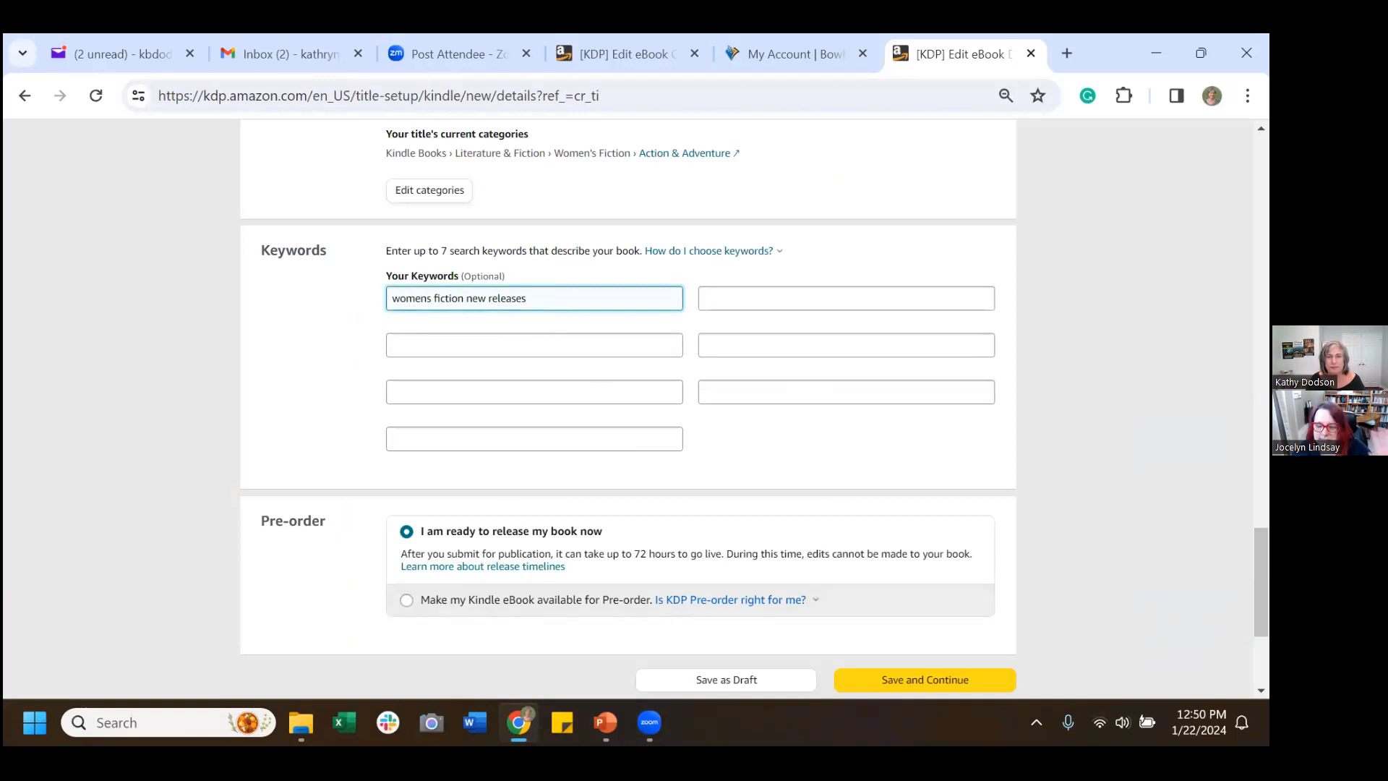
# Copy 'women friendship fiction' from the slide and select KDP's second keyword field.
pyautogui.click(607, 721)
pyautogui.tripleClick(761, 316)
pyautogui.hotkey('ctrl', 'c')
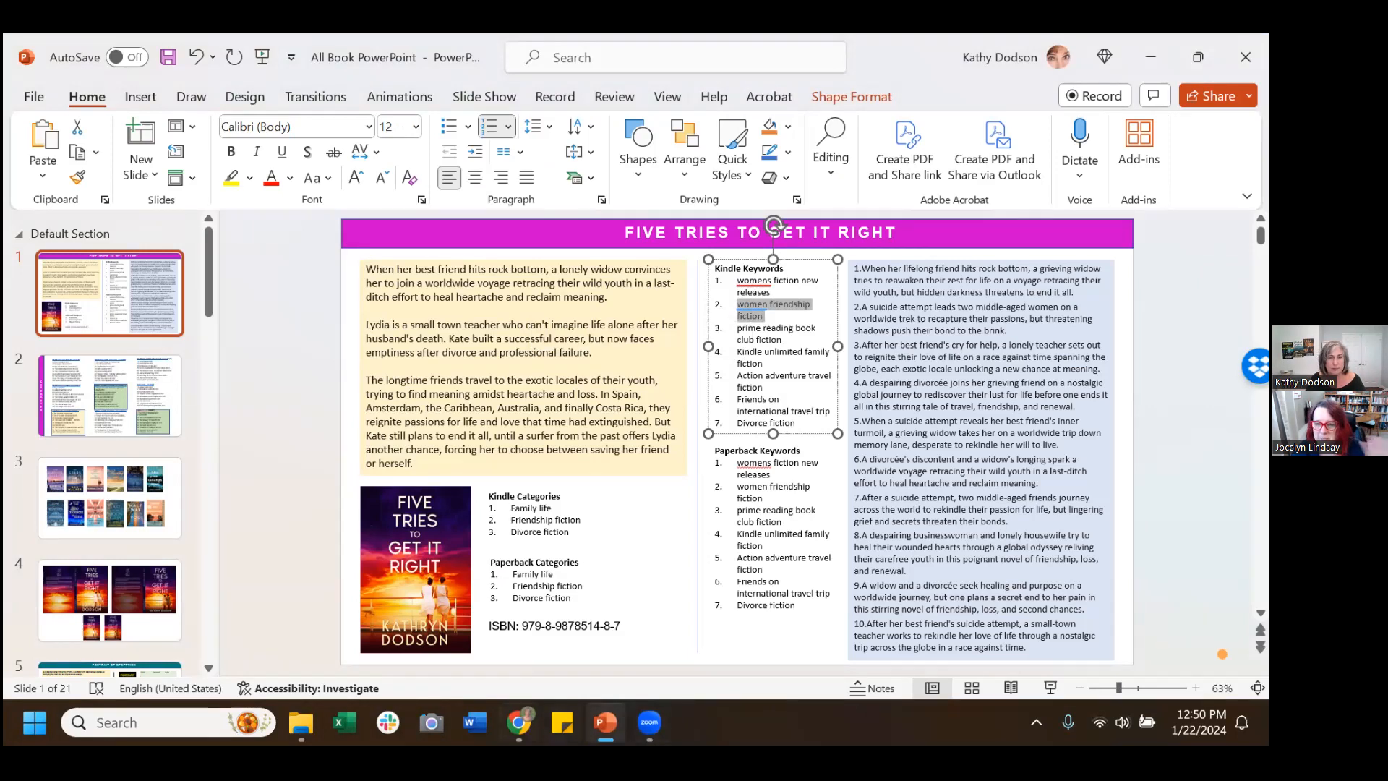
pyautogui.moveTo(605, 721)
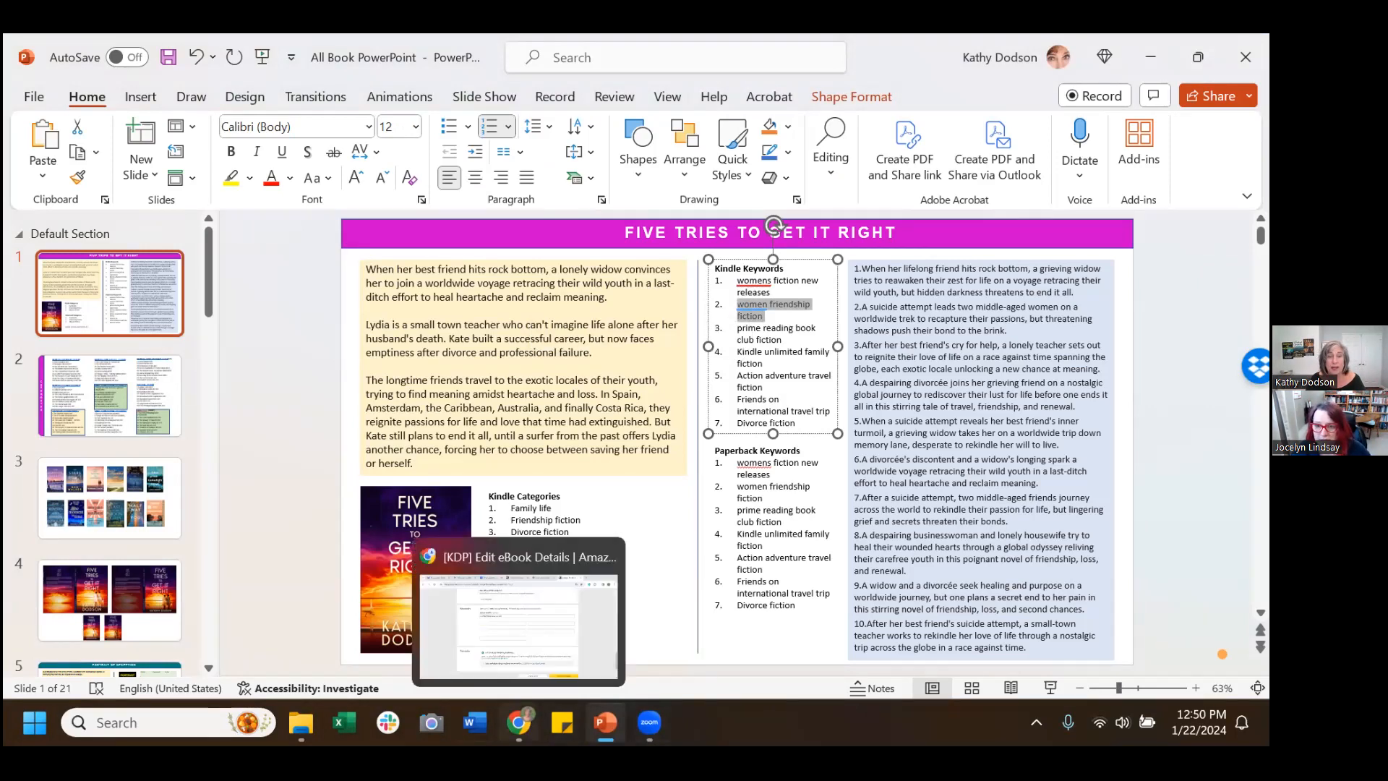
pyautogui.click(518, 721)
pyautogui.click(474, 344)
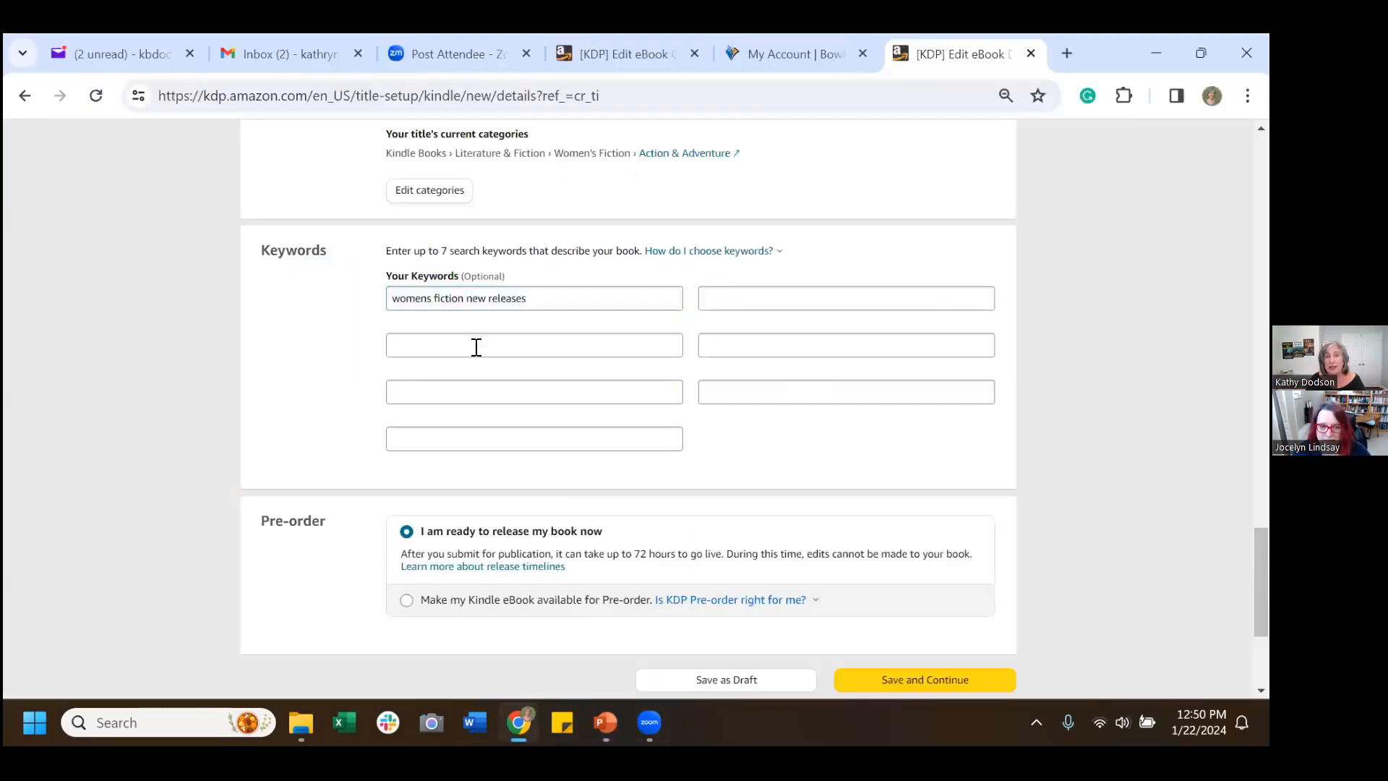
# Paste 'women friendship fiction' as the second keyword.
pyautogui.hotkey('ctrl', 'v')
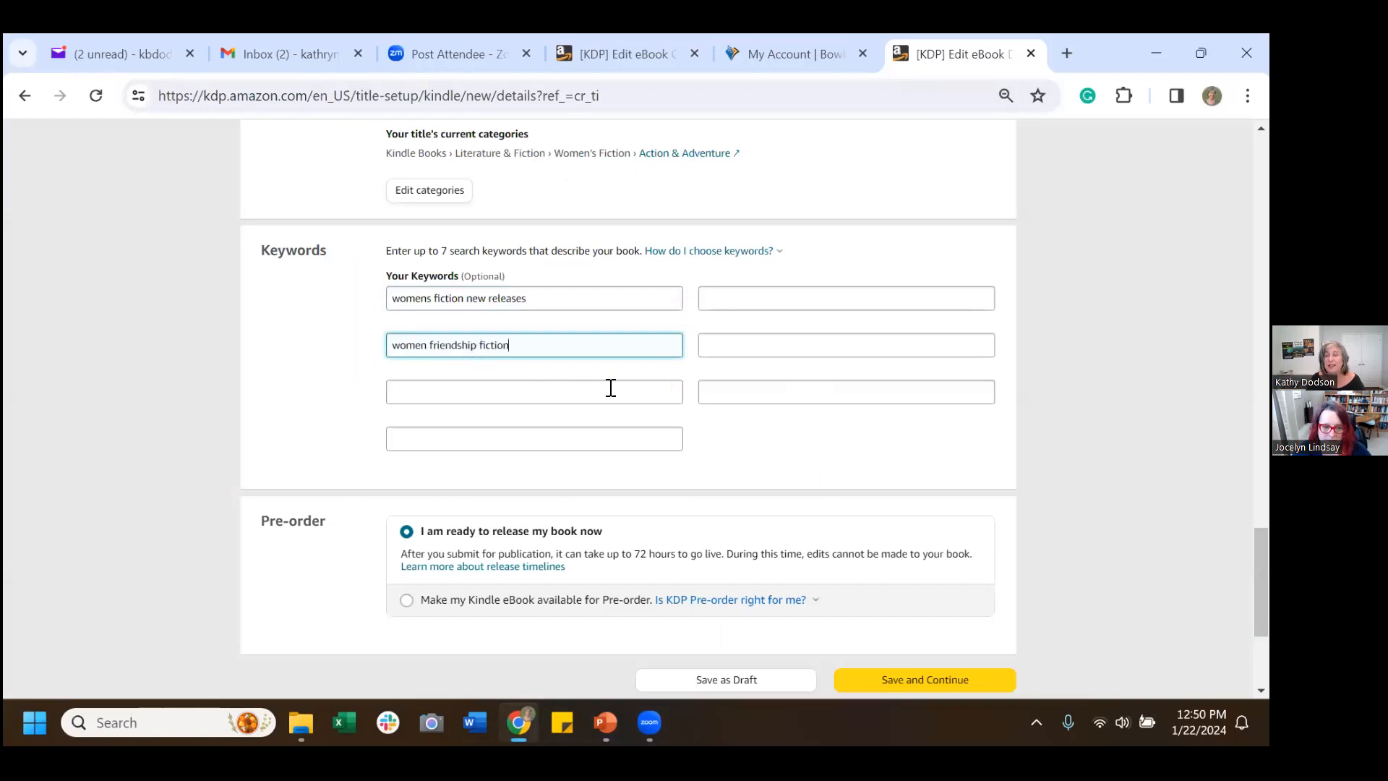
pyautogui.scroll(-3, 652, 423)
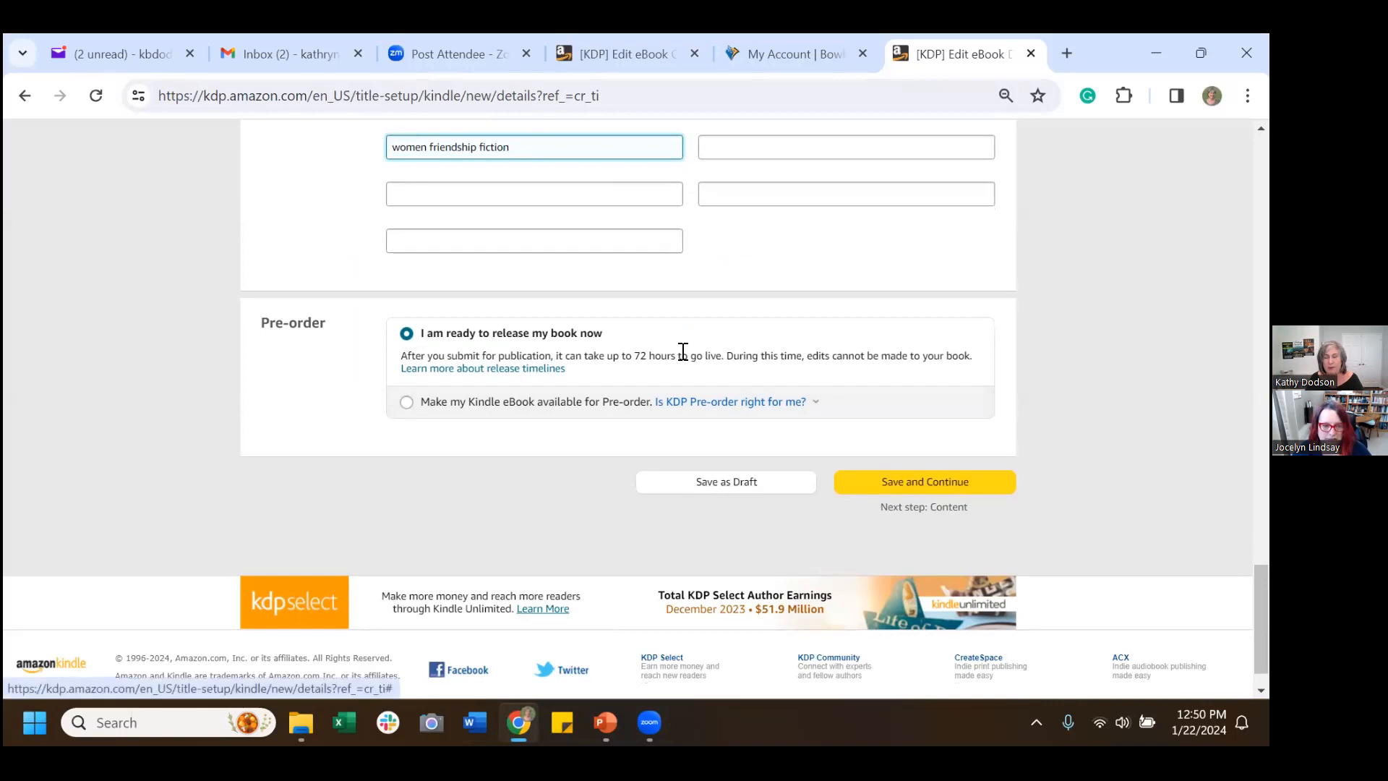
pyautogui.scroll(3, 713, 338)
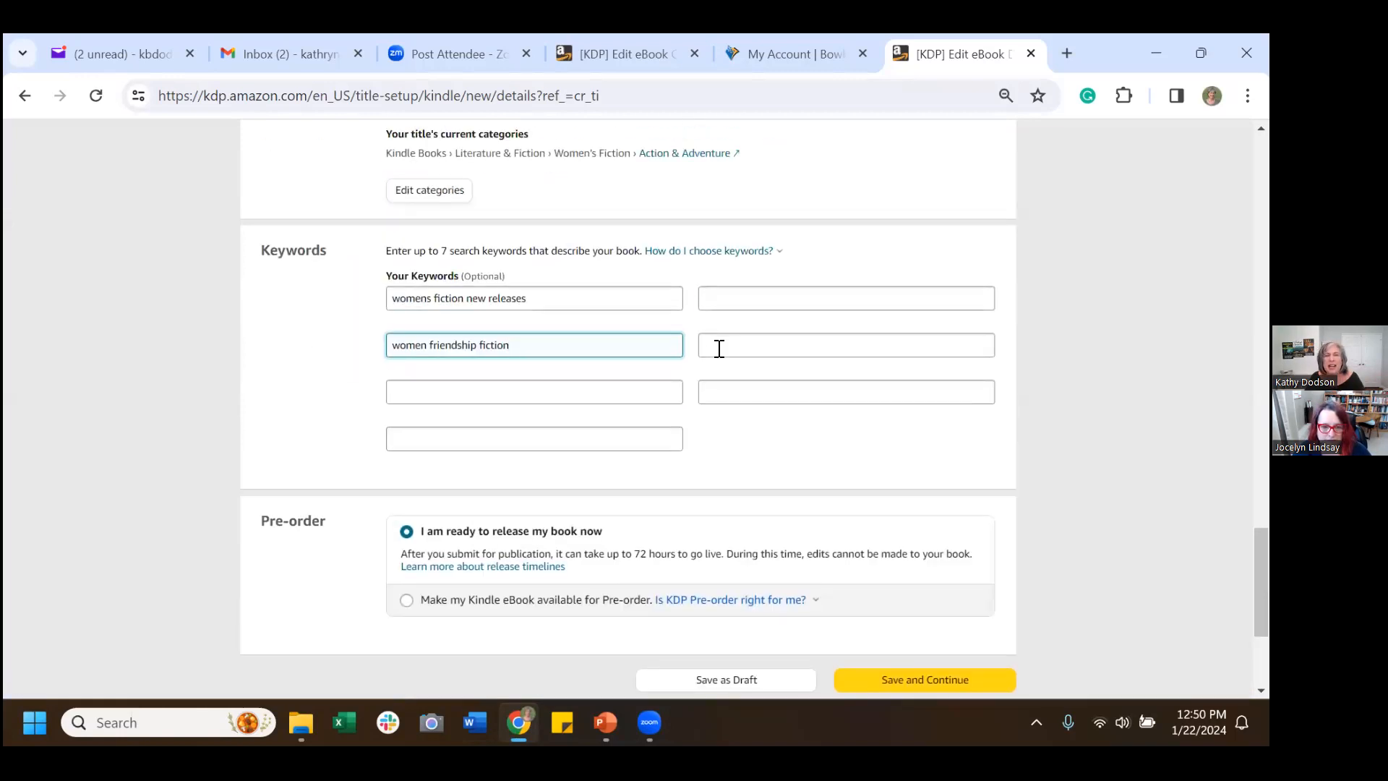
pyautogui.scroll(-3, 716, 336)
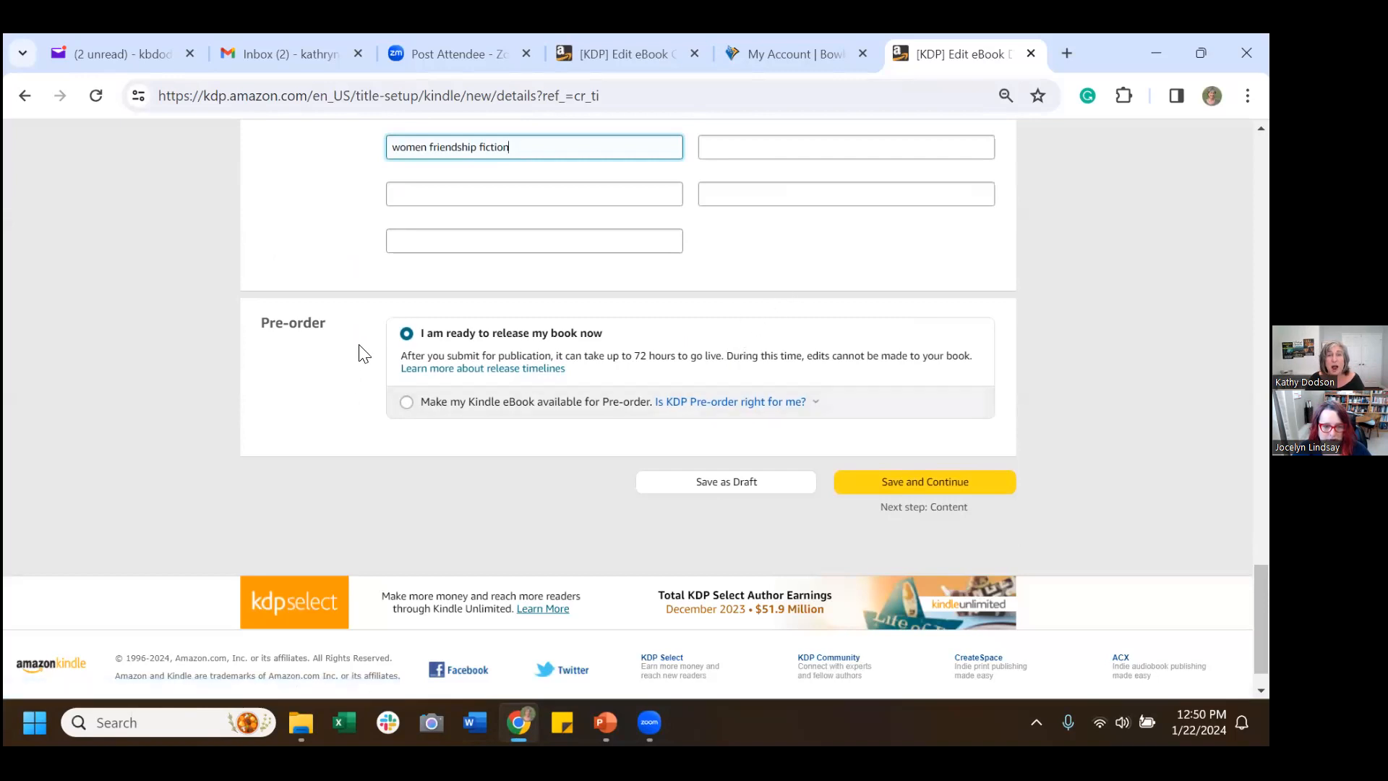
# Make the eBook available for pre-order and check the calendar for a release date.
pyautogui.click(406, 403)
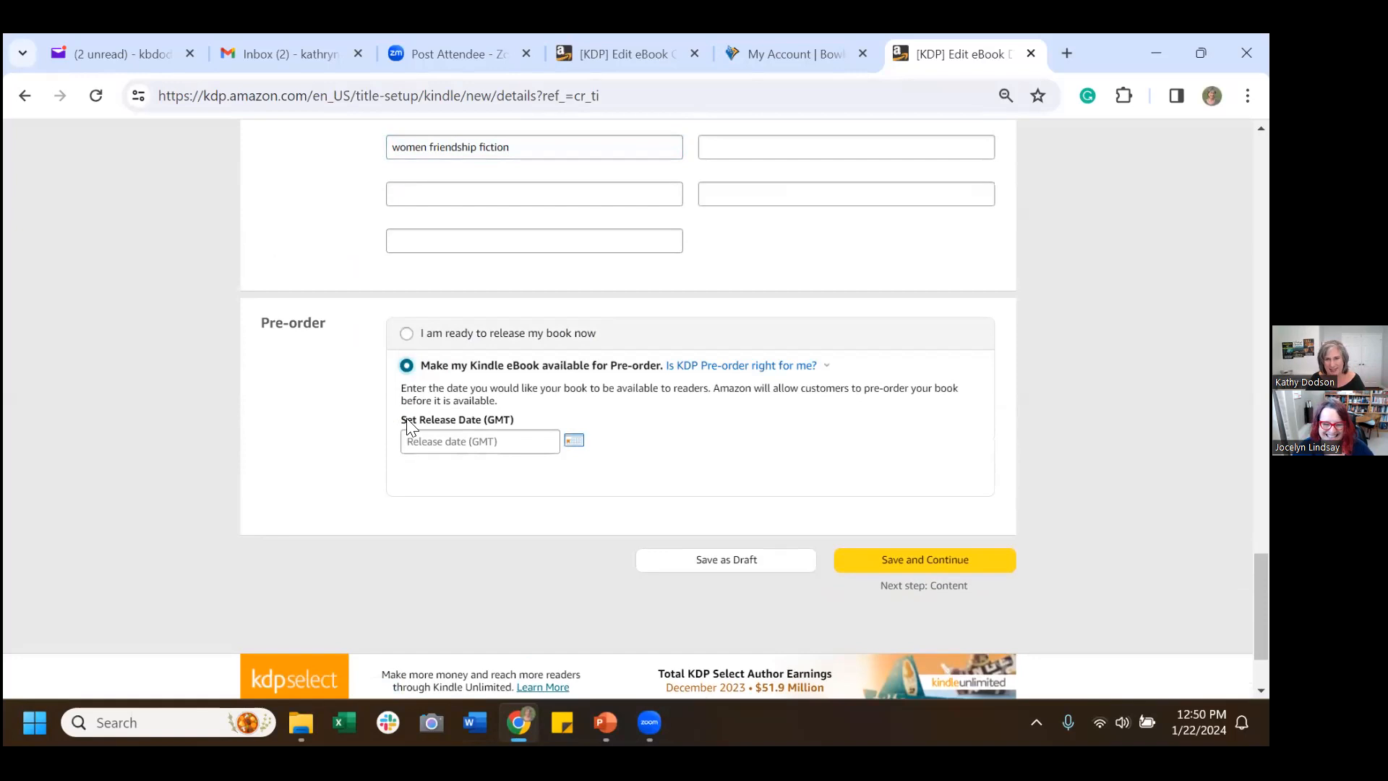
pyautogui.click(1204, 722)
pyautogui.scroll(-5, 1027, 486)
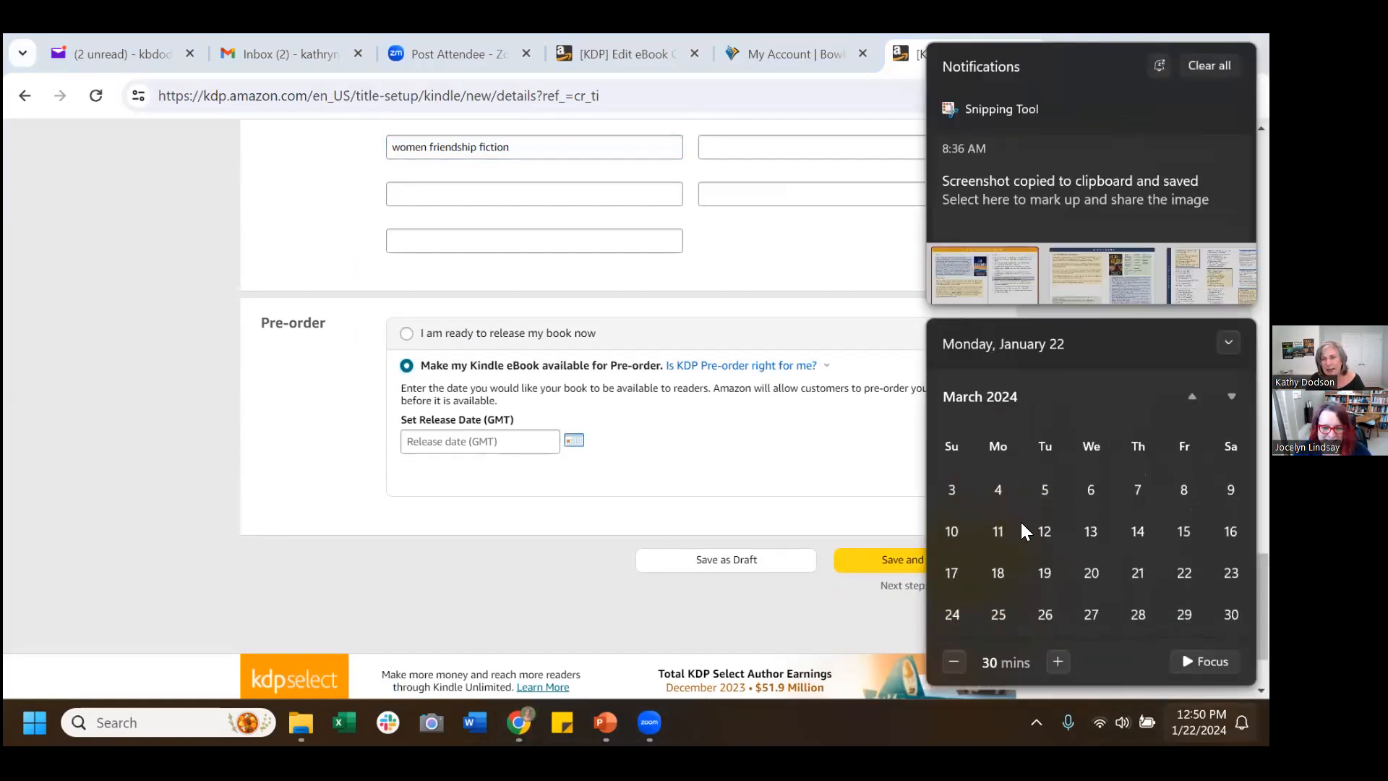
pyautogui.scroll(-6, 1091, 558)
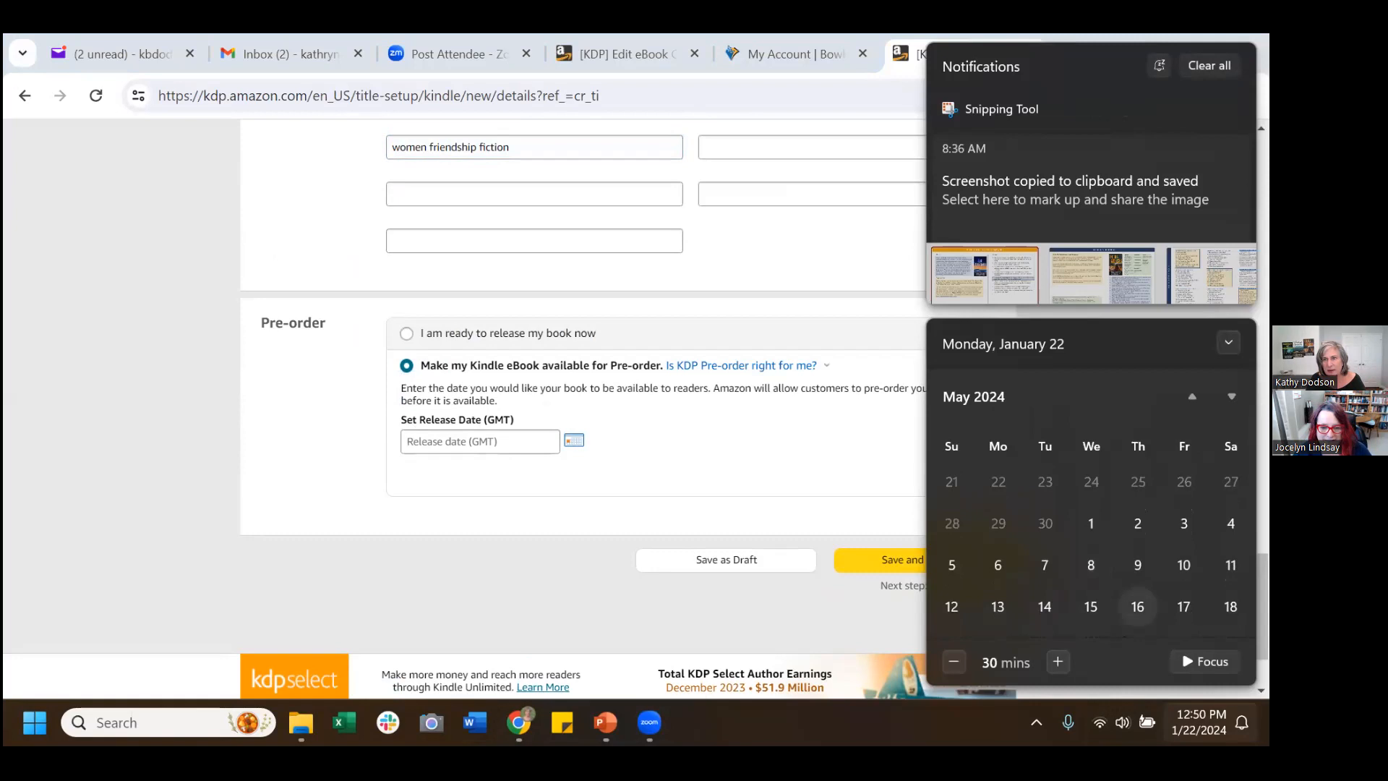
# Set the pre-order release date to May 16, 2024, then save and continue to Content.
pyautogui.click(549, 444)
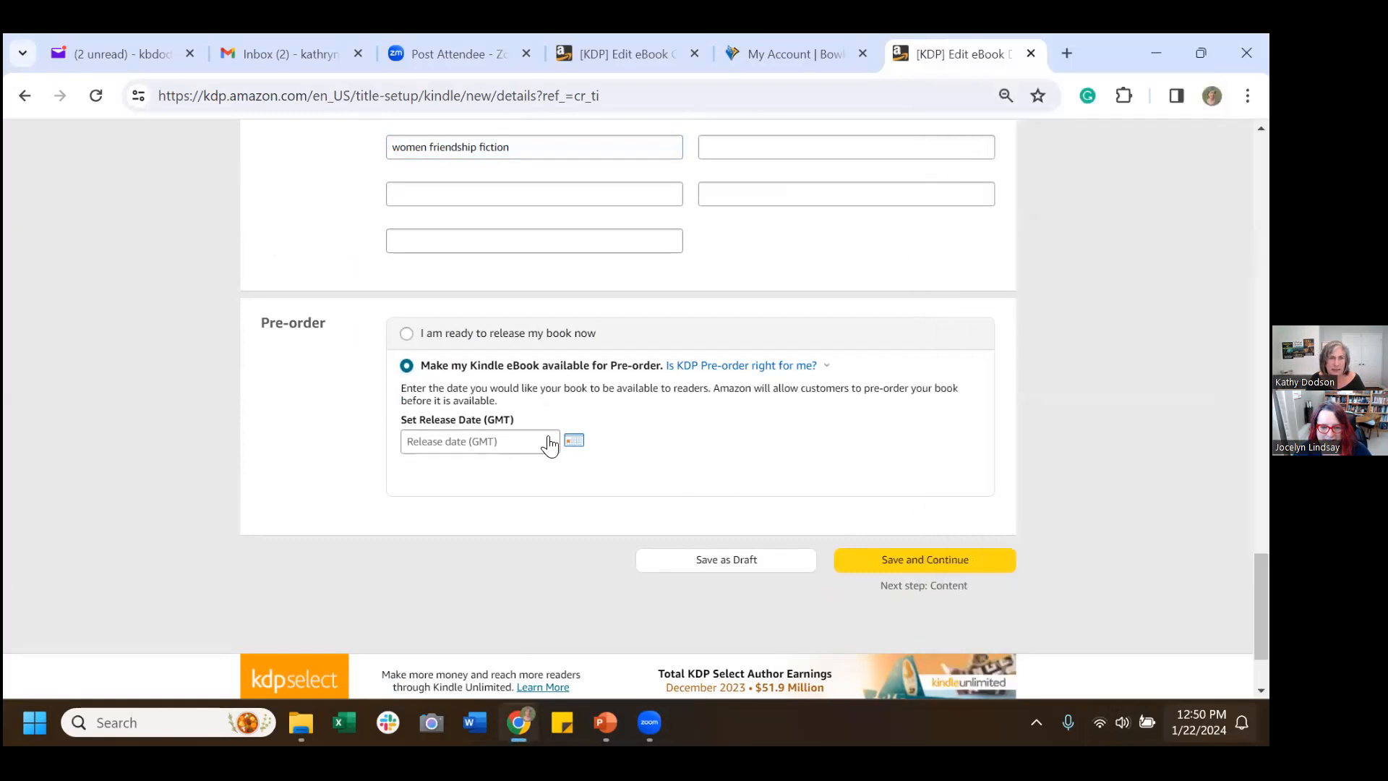
pyautogui.click(573, 440)
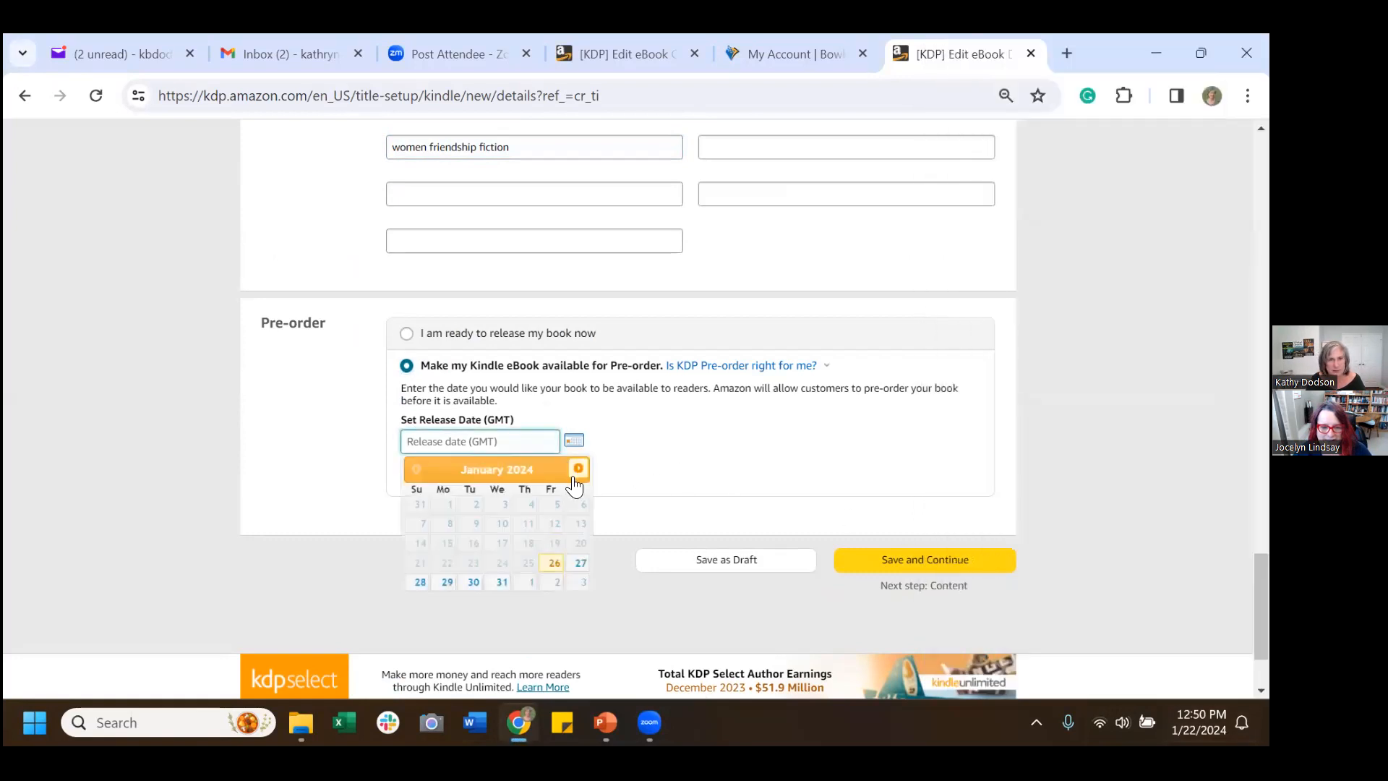
pyautogui.click(577, 470)
pyautogui.click(577, 470)
pyautogui.click(577, 469)
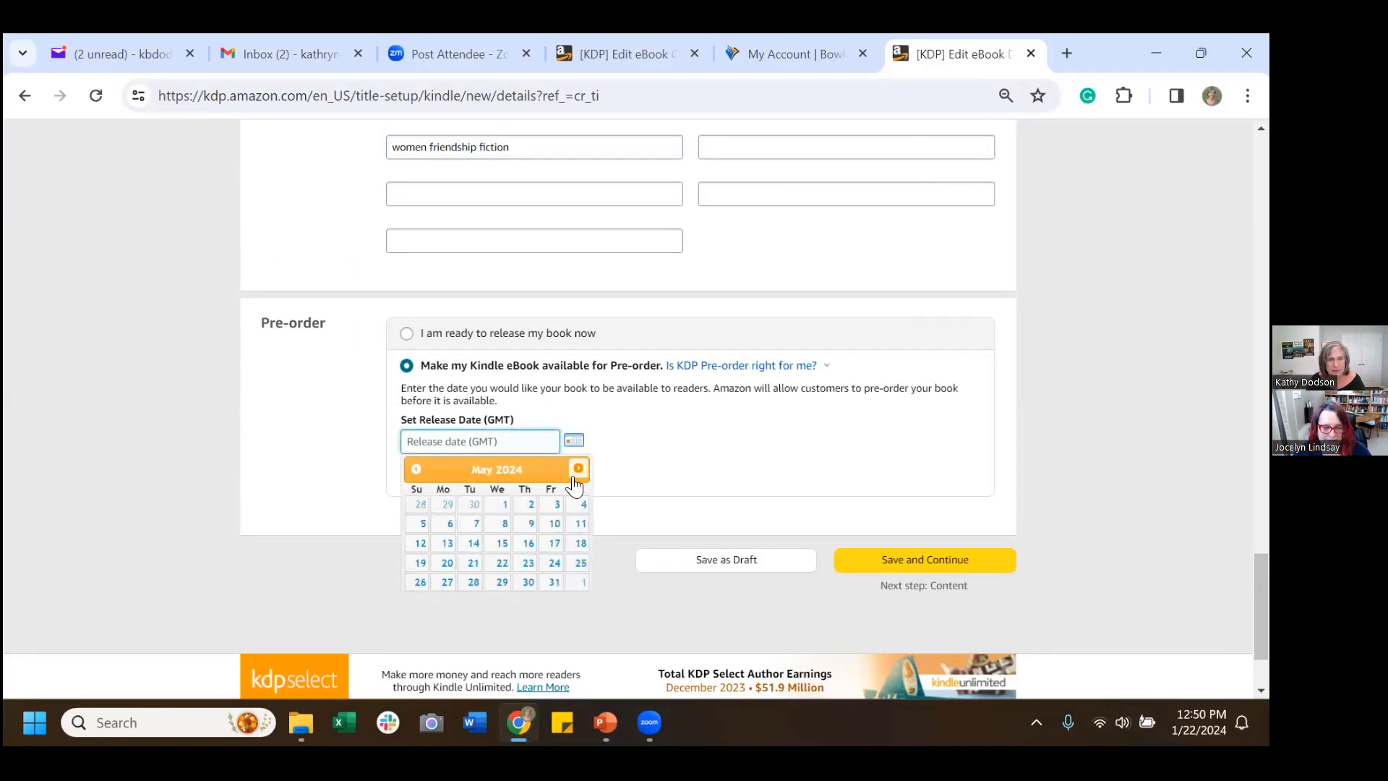
pyautogui.click(527, 543)
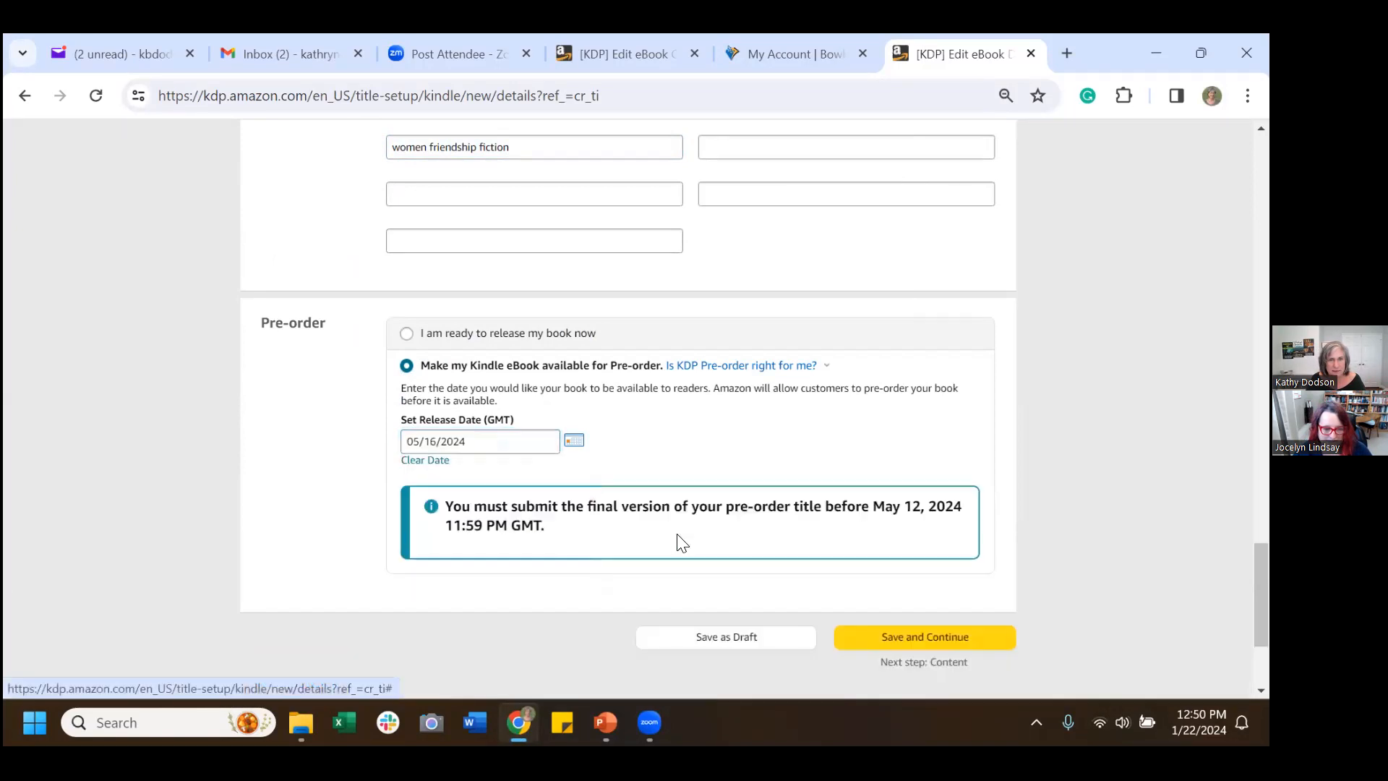
pyautogui.scroll(-1, 1019, 504)
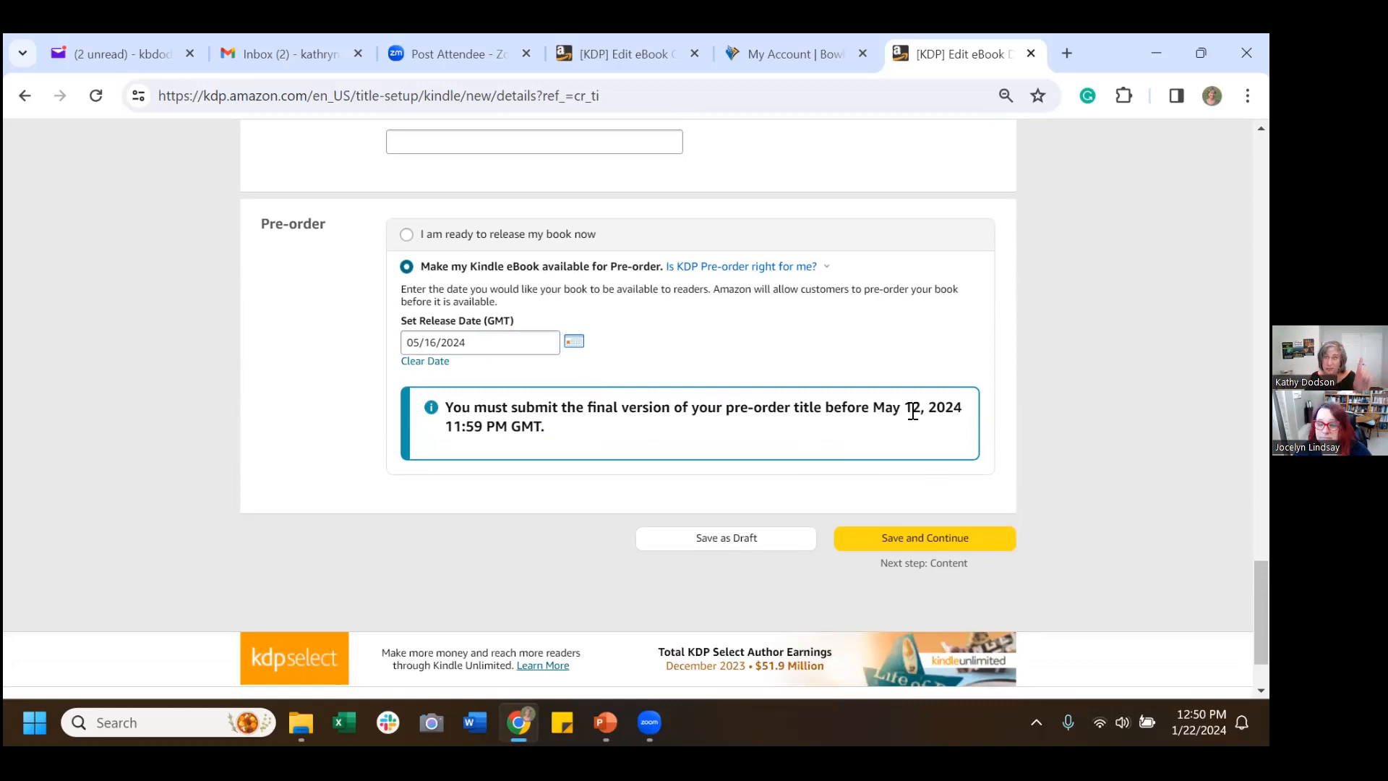
pyautogui.click(932, 541)
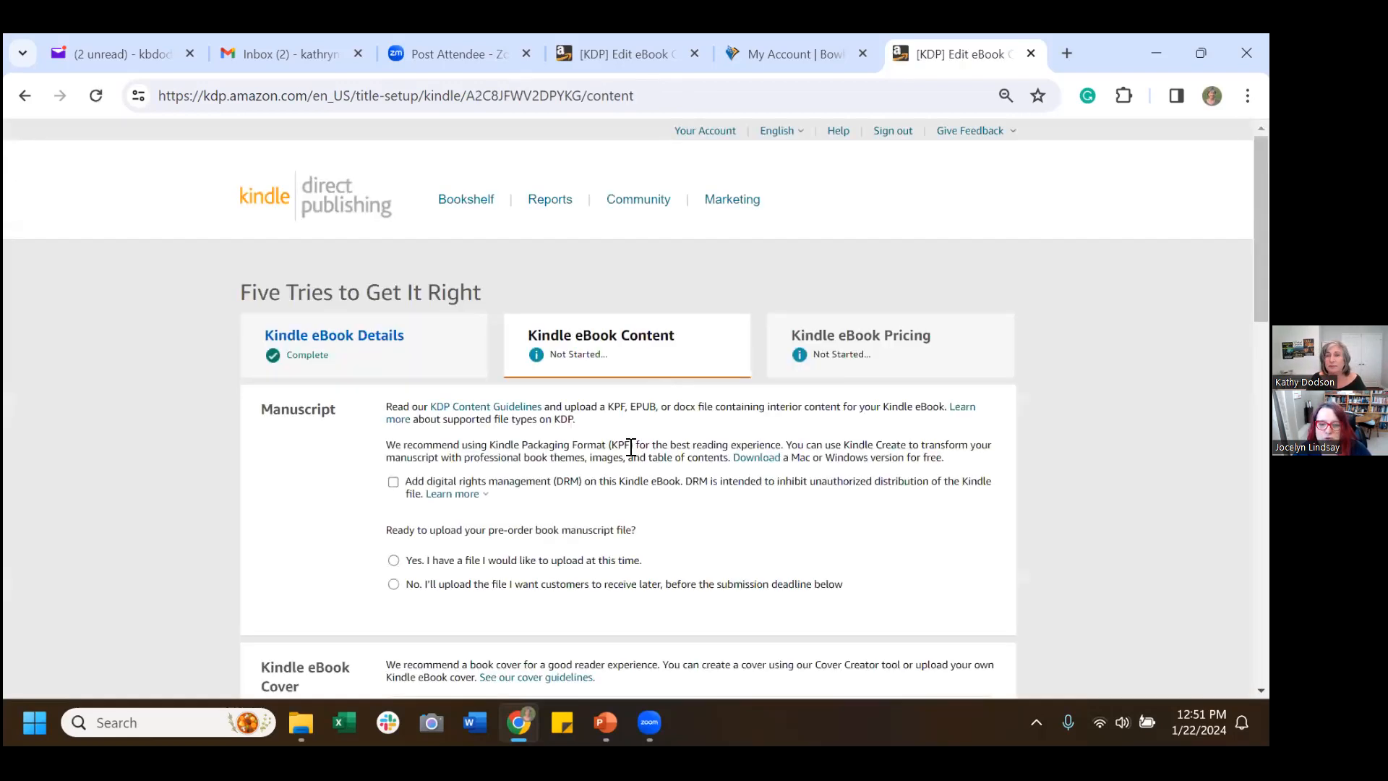
# Choose to upload the pre-order manuscript file later.
pyautogui.scroll(-3, 637, 432)
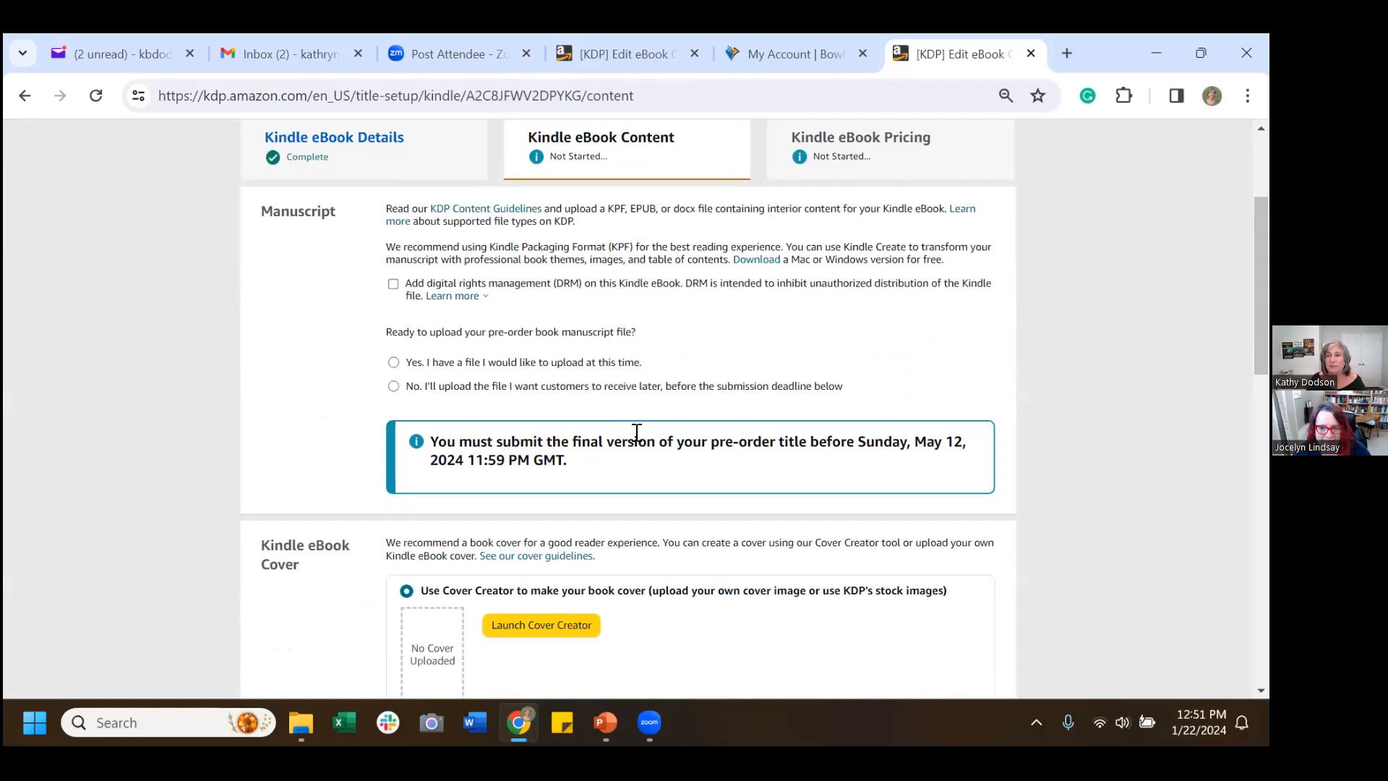
pyautogui.scroll(2, 637, 432)
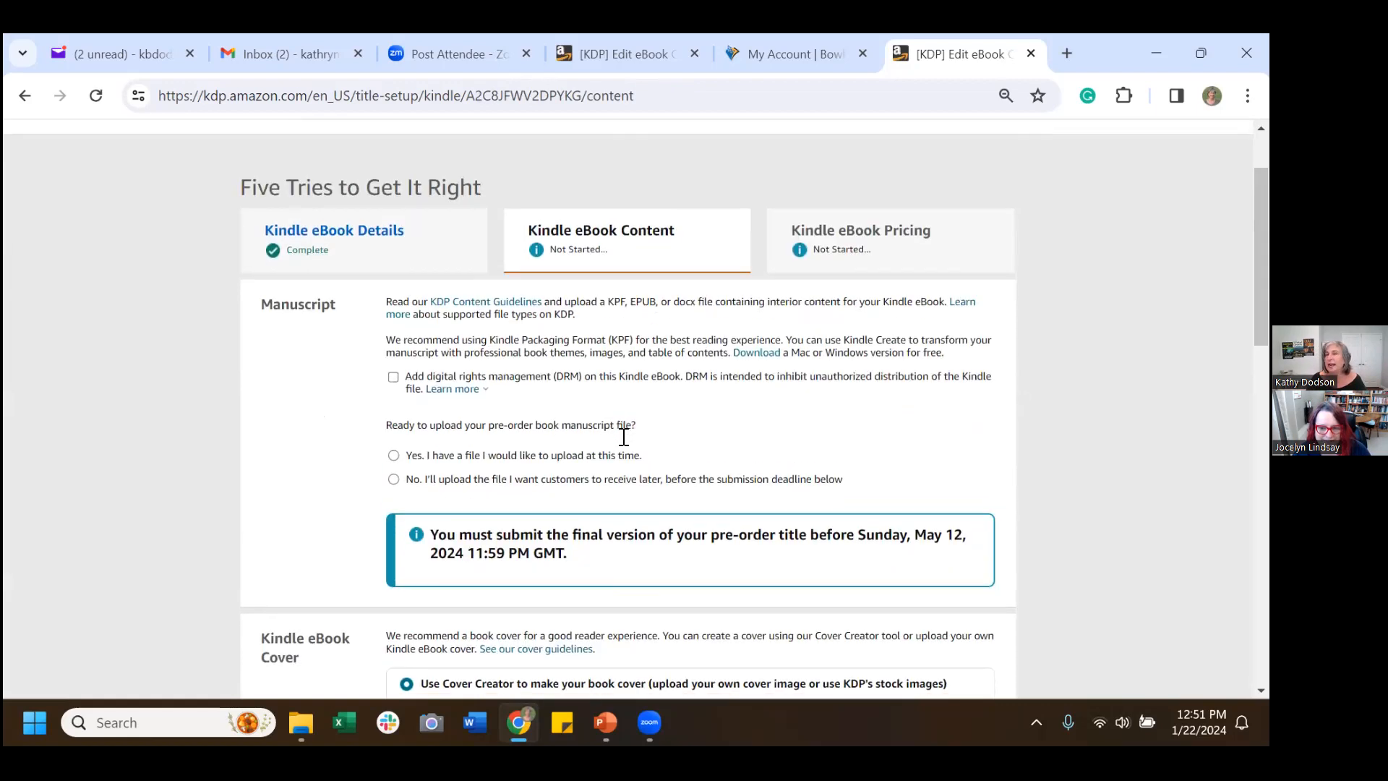
pyautogui.scroll(-3, 623, 436)
pyautogui.scroll(2, 618, 445)
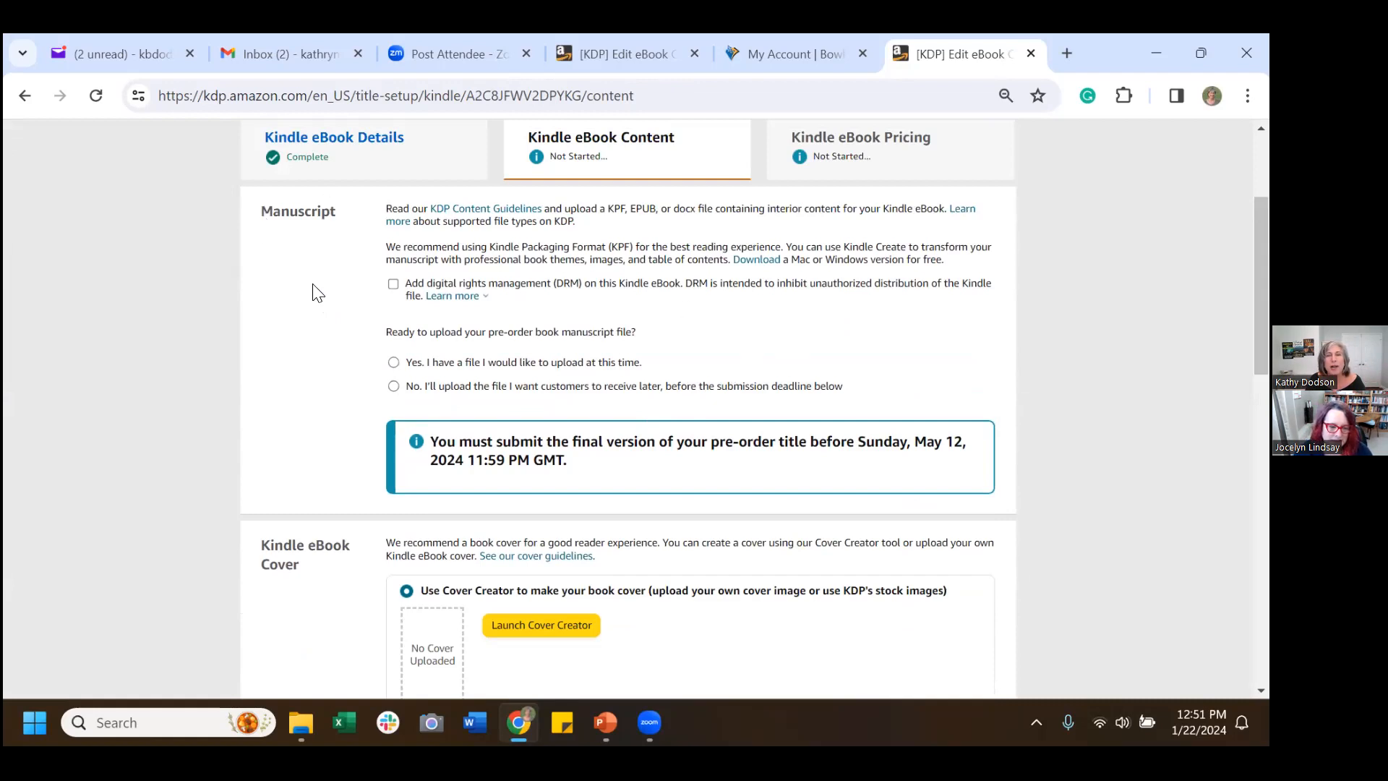
pyautogui.scroll(1, 311, 294)
pyautogui.scroll(-1, 312, 296)
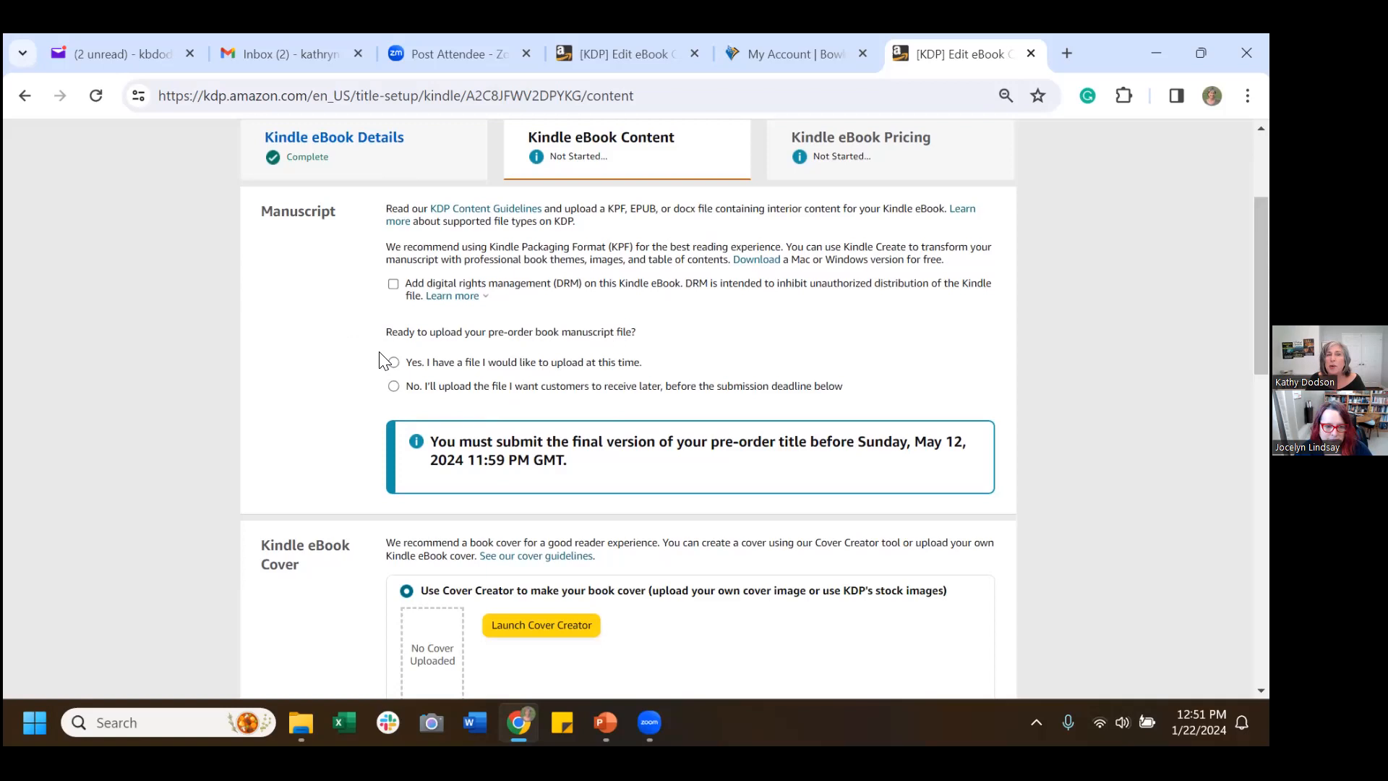
pyautogui.click(391, 389)
# Switch to the other book's KDP Content page, which shows publisher Renegade Reads.
pyautogui.scroll(-1, 894, 303)
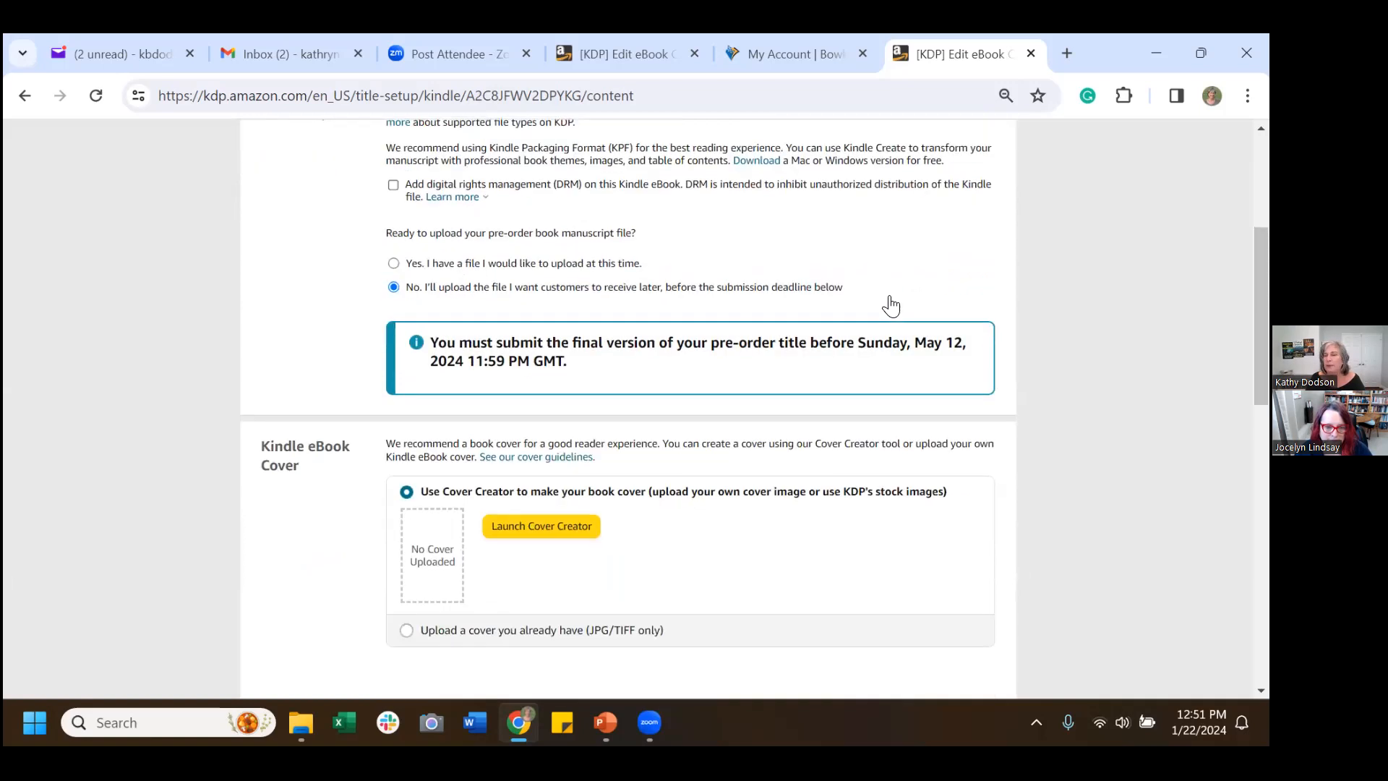
pyautogui.scroll(1, 893, 304)
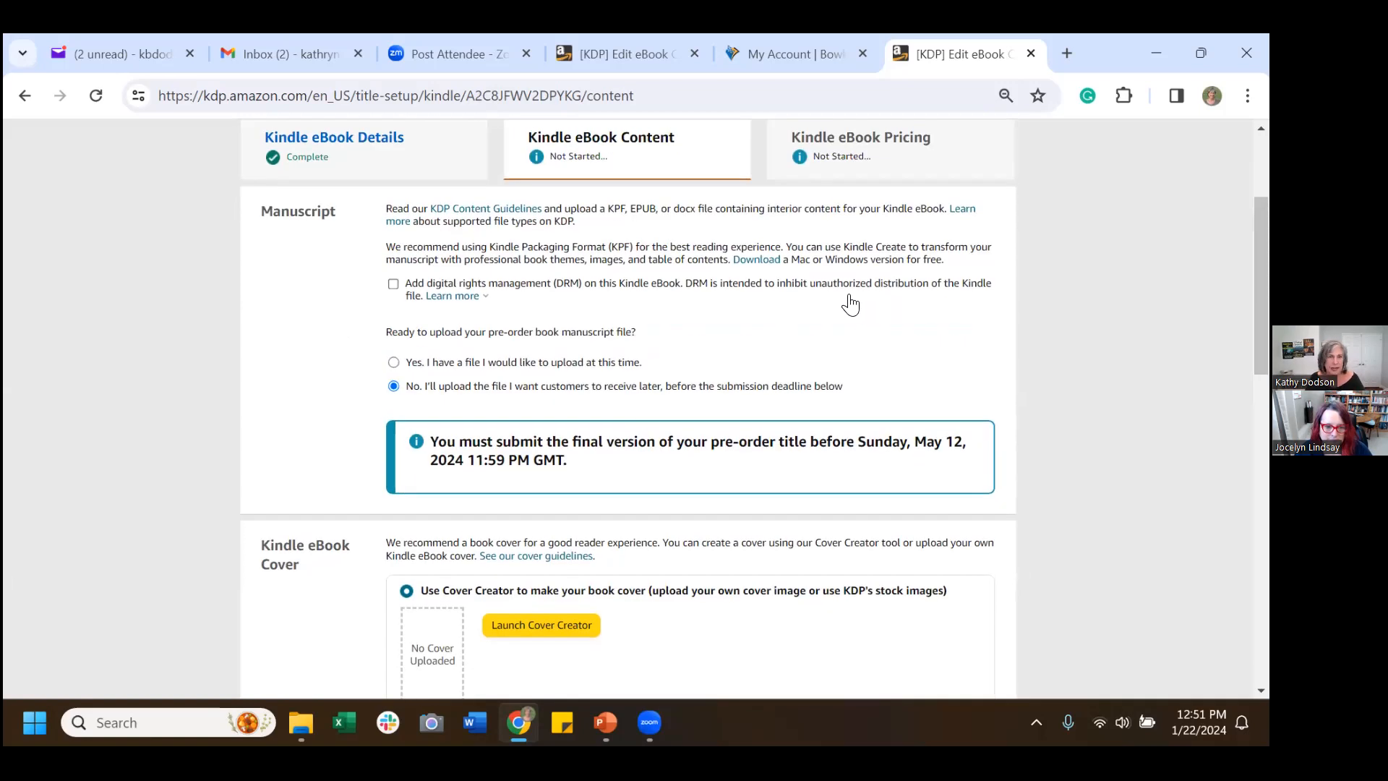
pyautogui.click(650, 44)
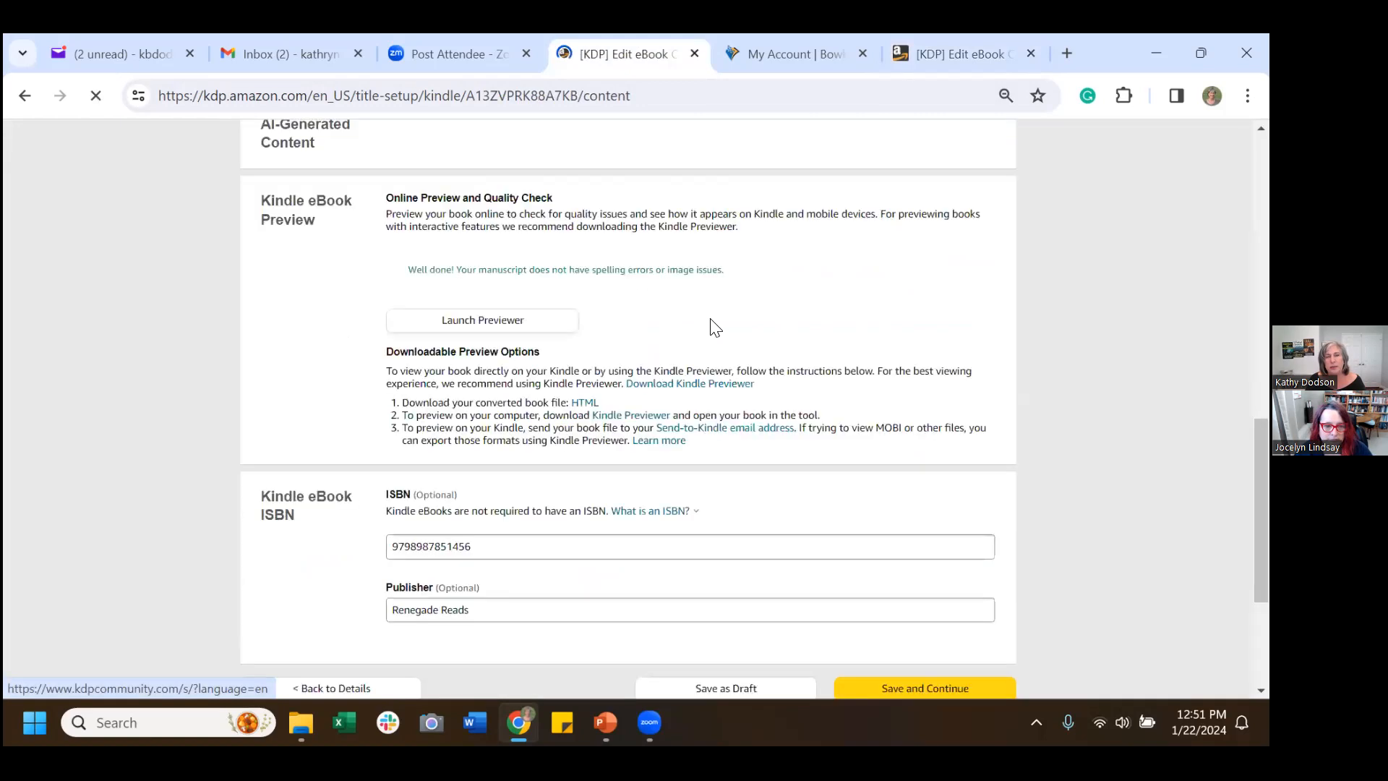
pyautogui.scroll(10, 742, 362)
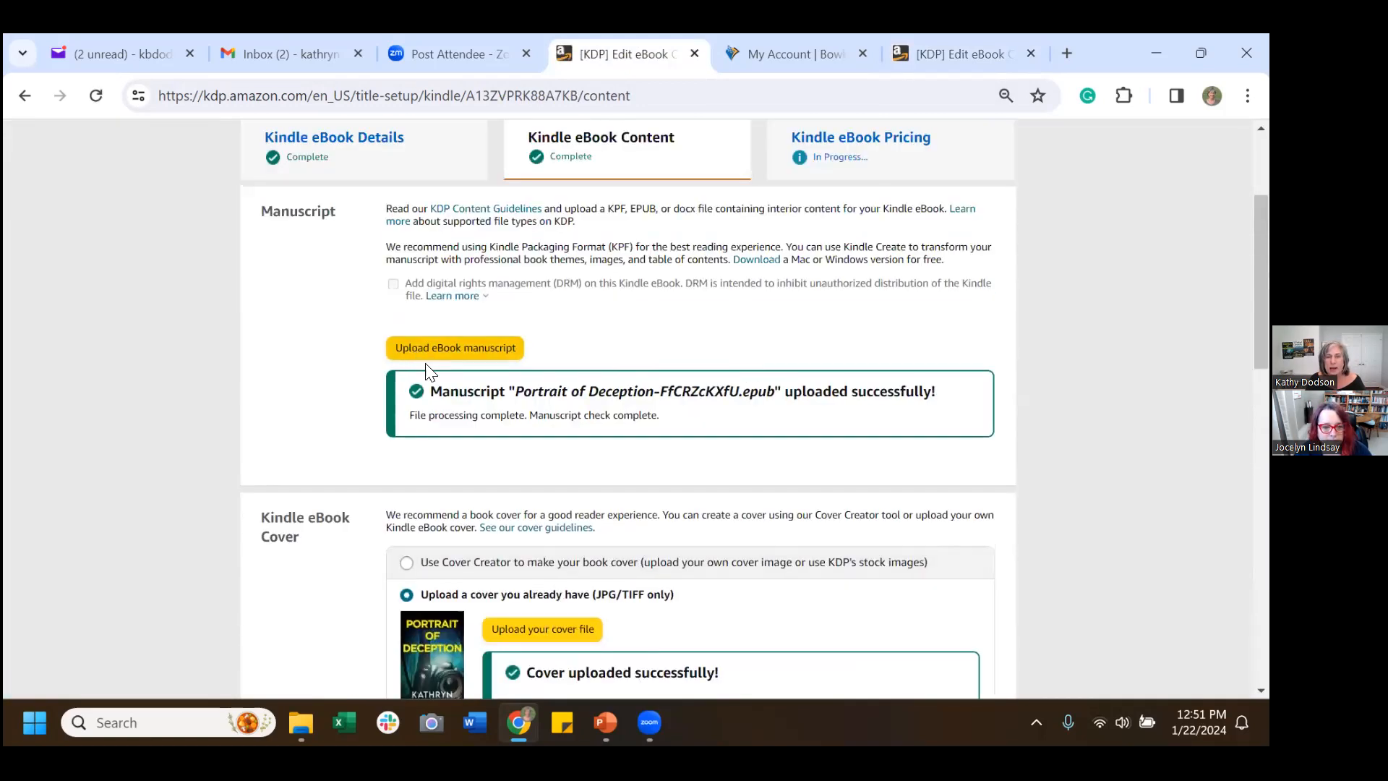
pyautogui.moveTo(744, 391); pyautogui.dragTo(772, 392)
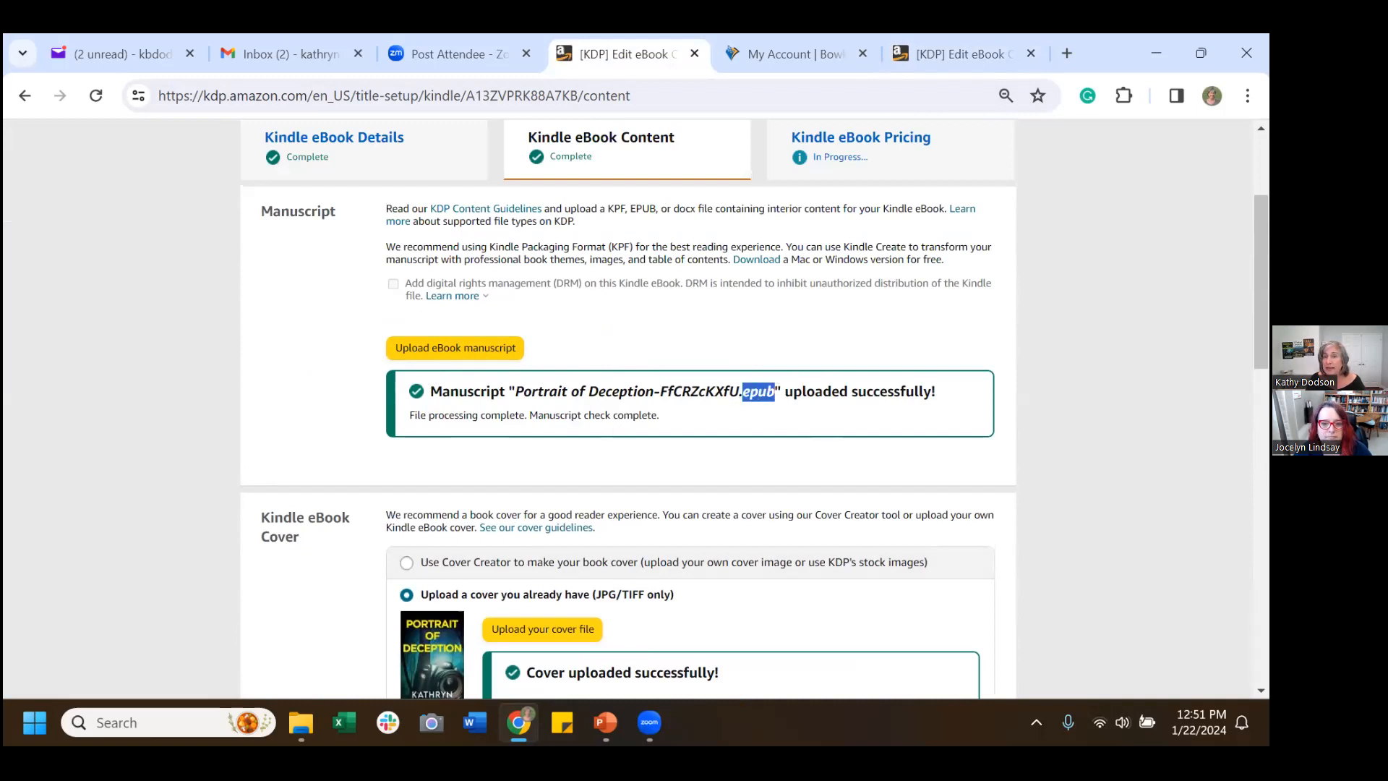
pyautogui.click(962, 334)
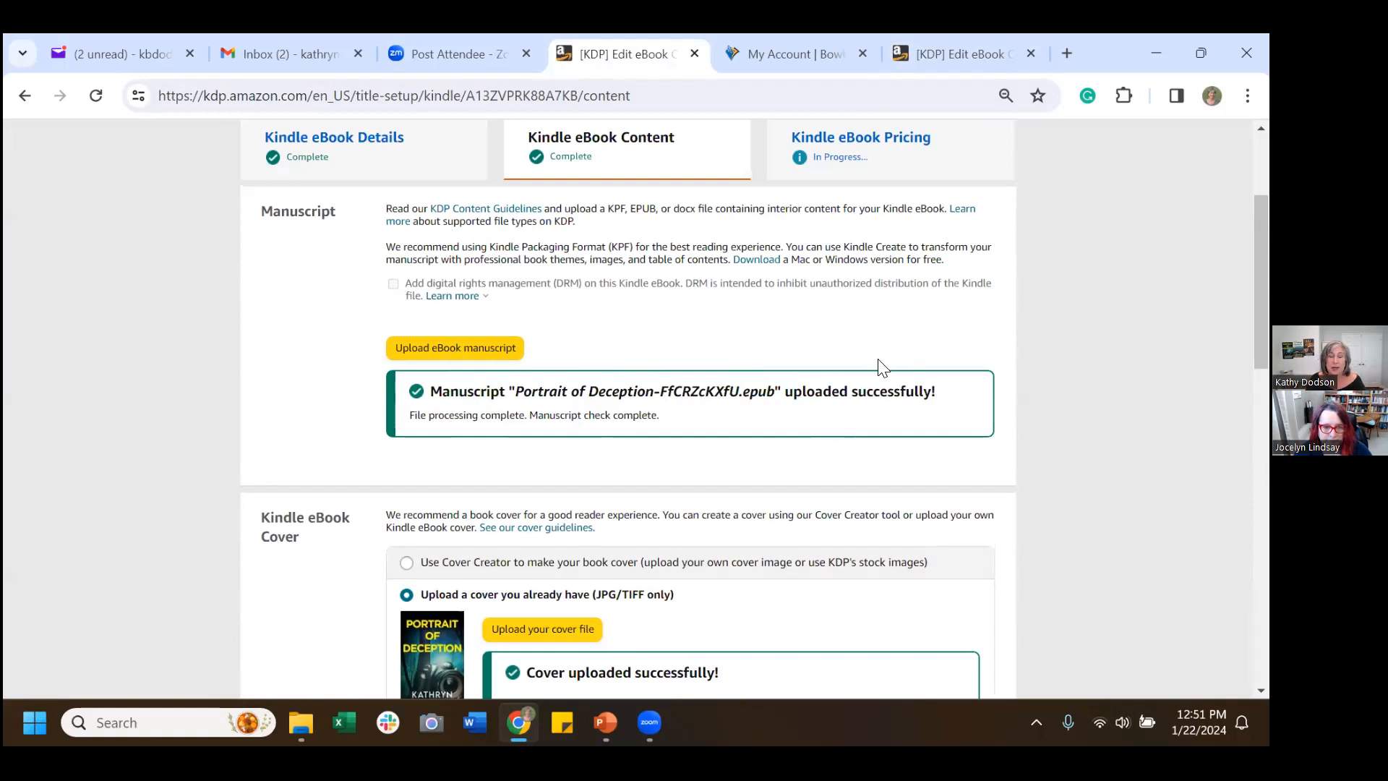
pyautogui.scroll(-5, 874, 371)
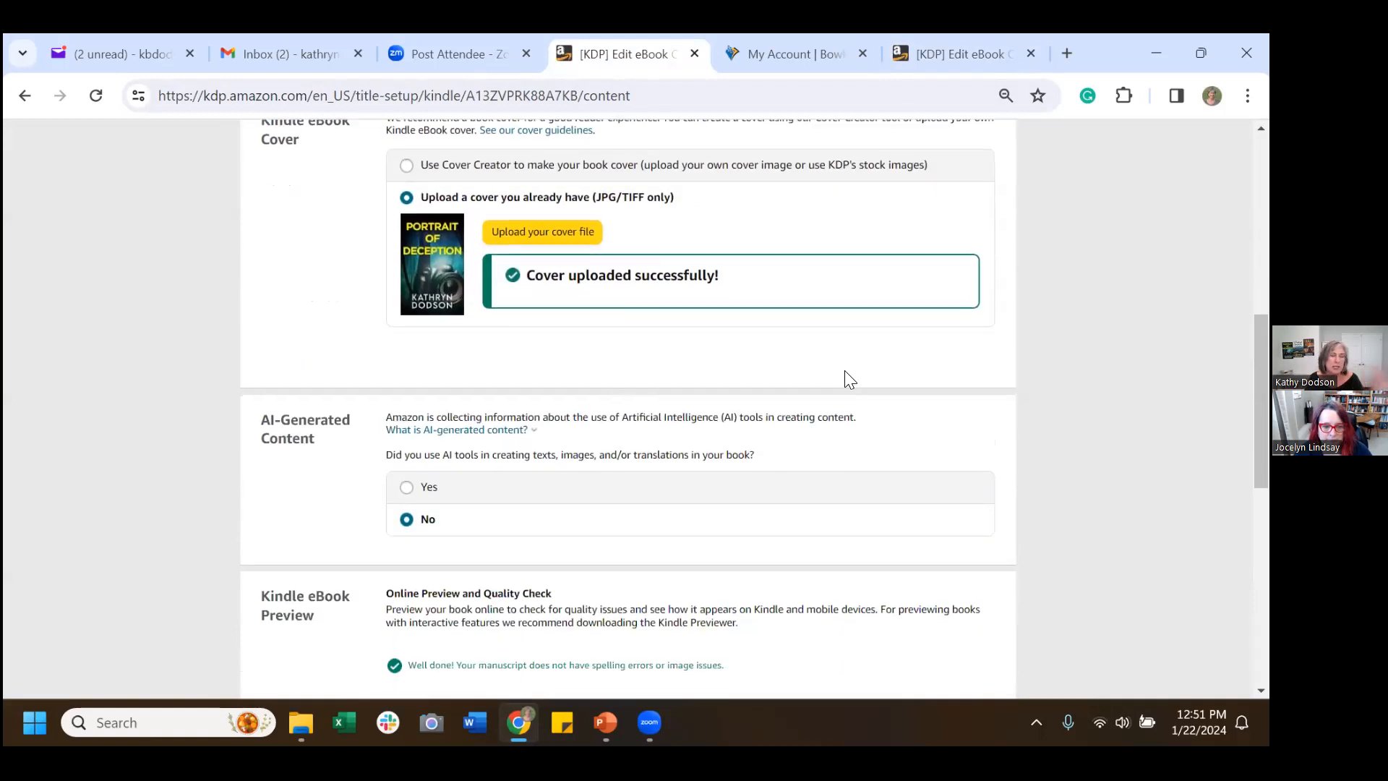
pyautogui.scroll(-4, 842, 383)
pyautogui.scroll(-3, 835, 394)
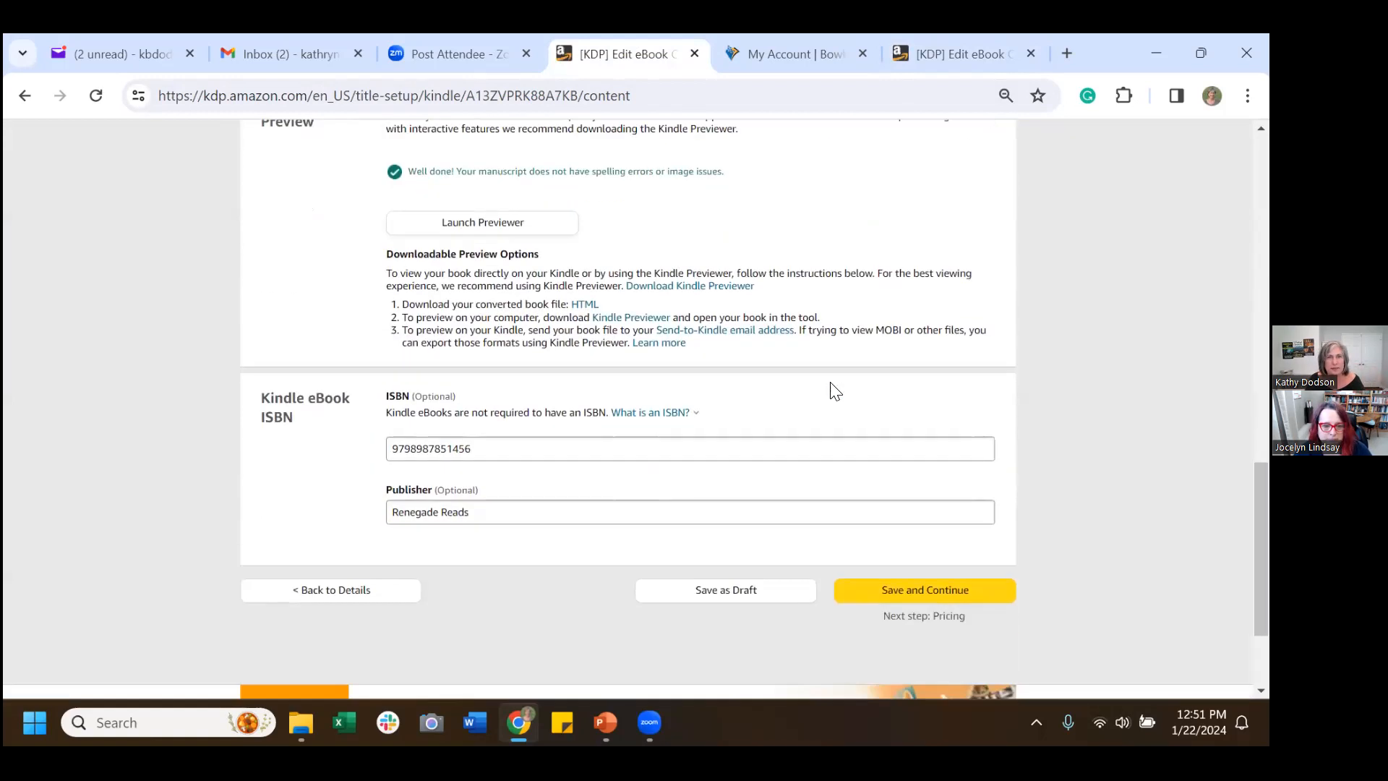
pyautogui.scroll(3, 838, 383)
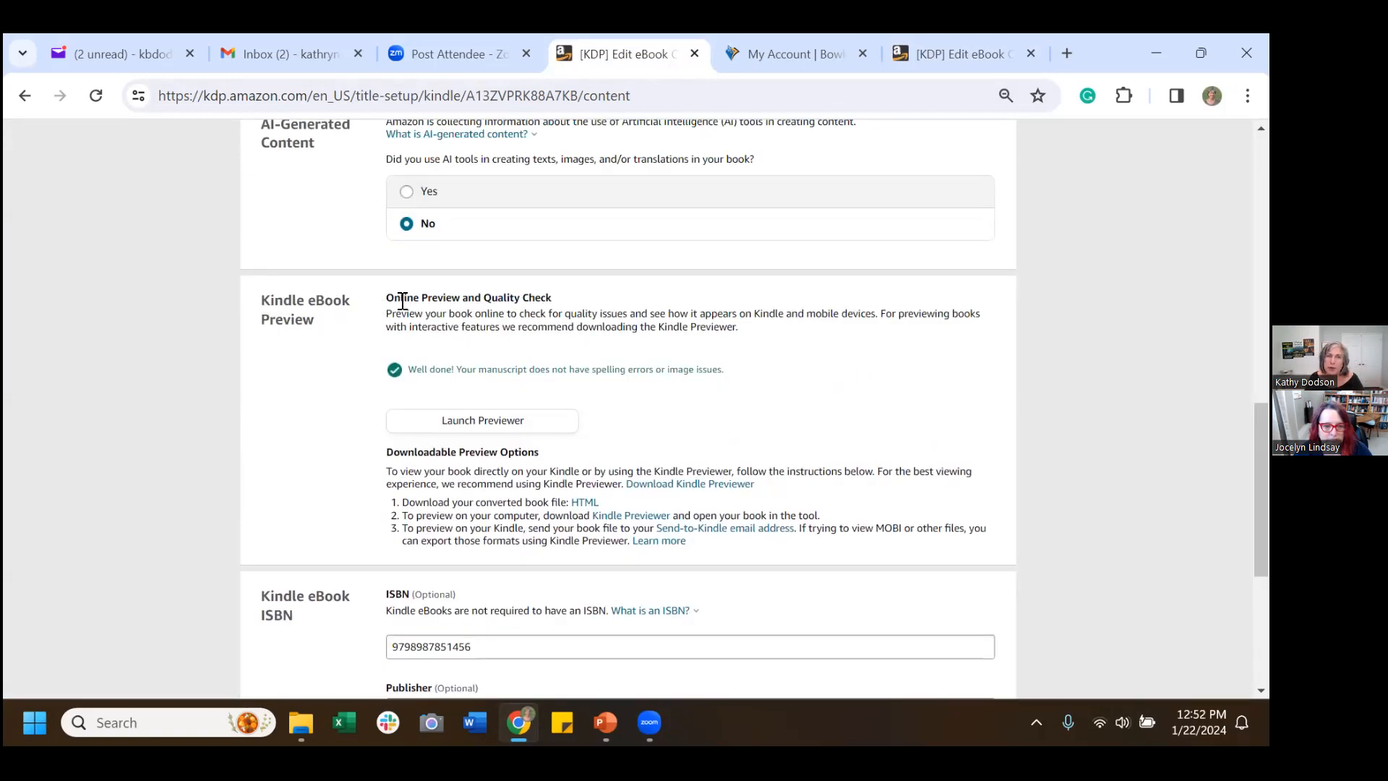
pyautogui.moveTo(352, 374); pyautogui.dragTo(734, 381)
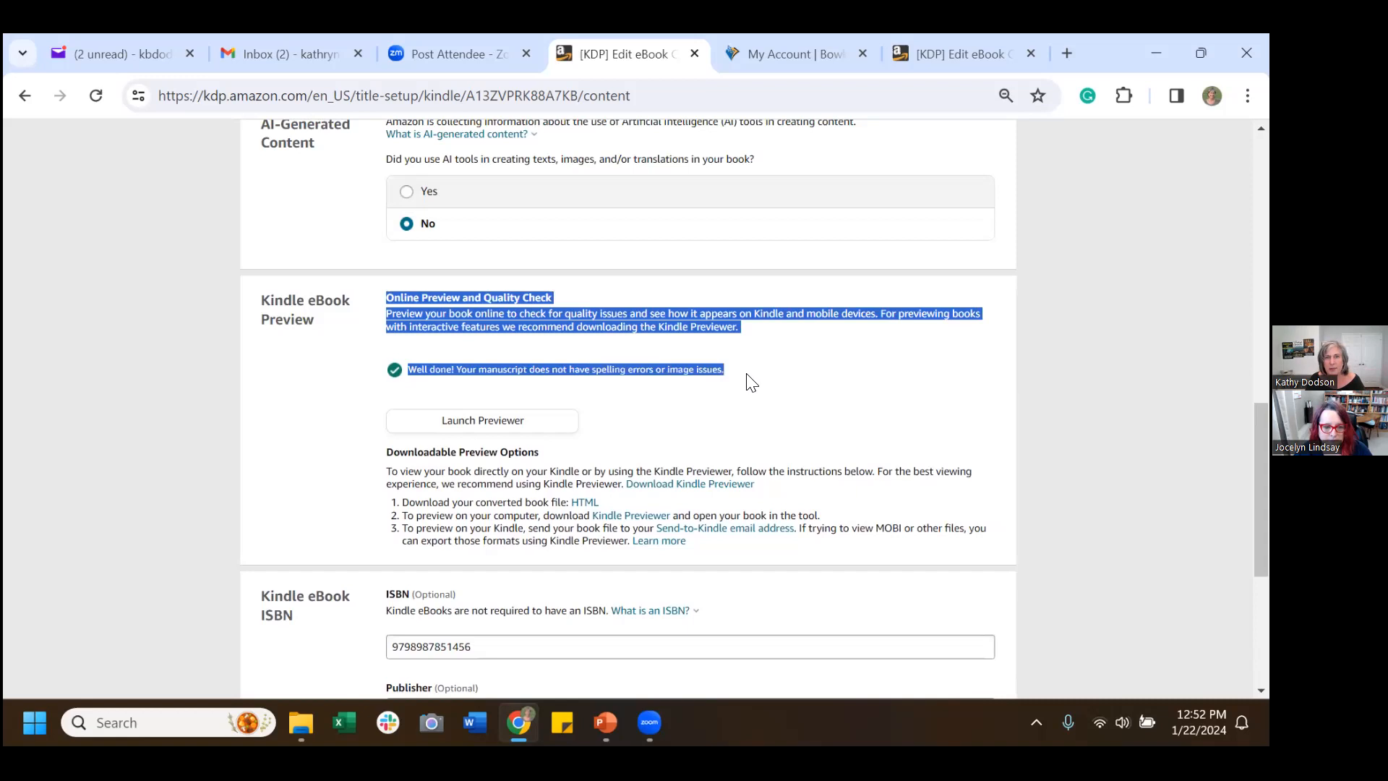
pyautogui.click(806, 398)
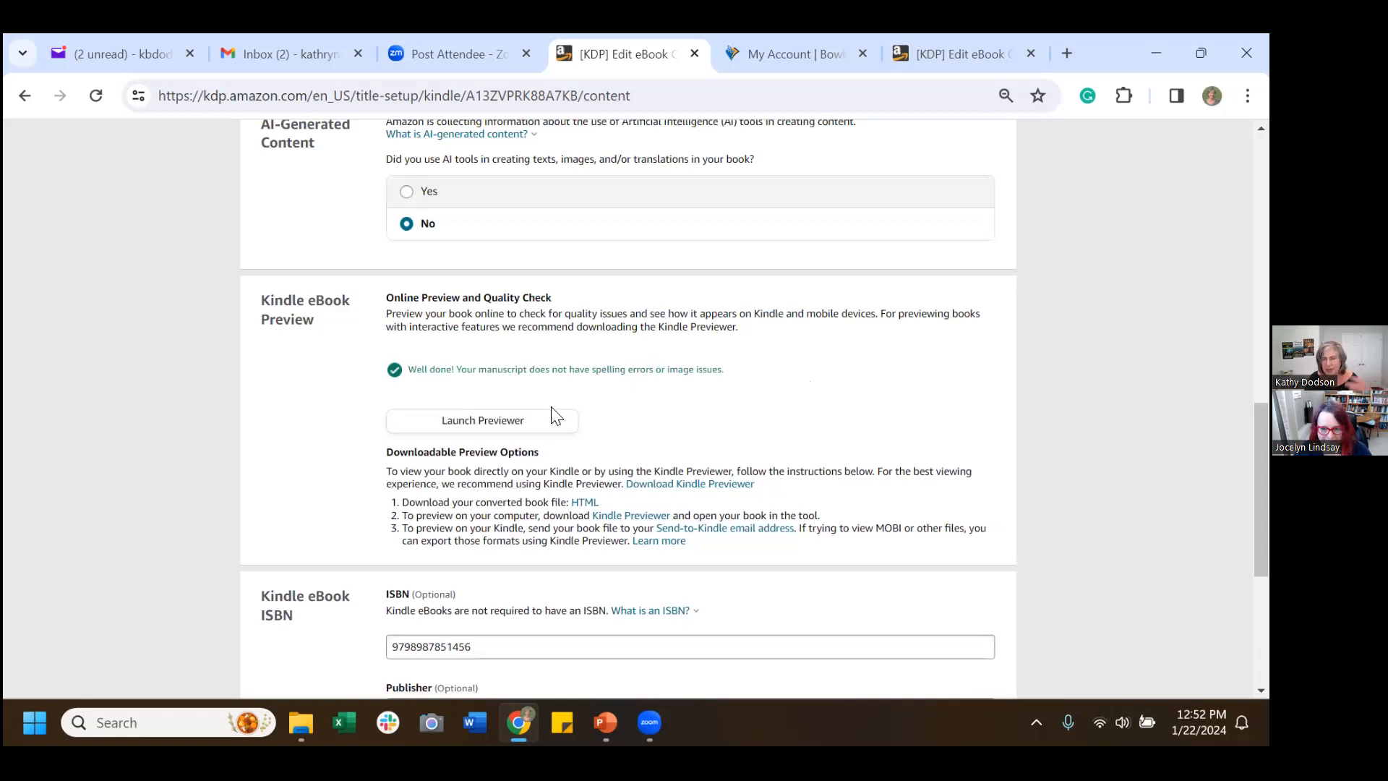
# Upload the existing Five Tries cover image file as the eBook cover and dismiss the pre-order notice.
pyautogui.click(962, 41)
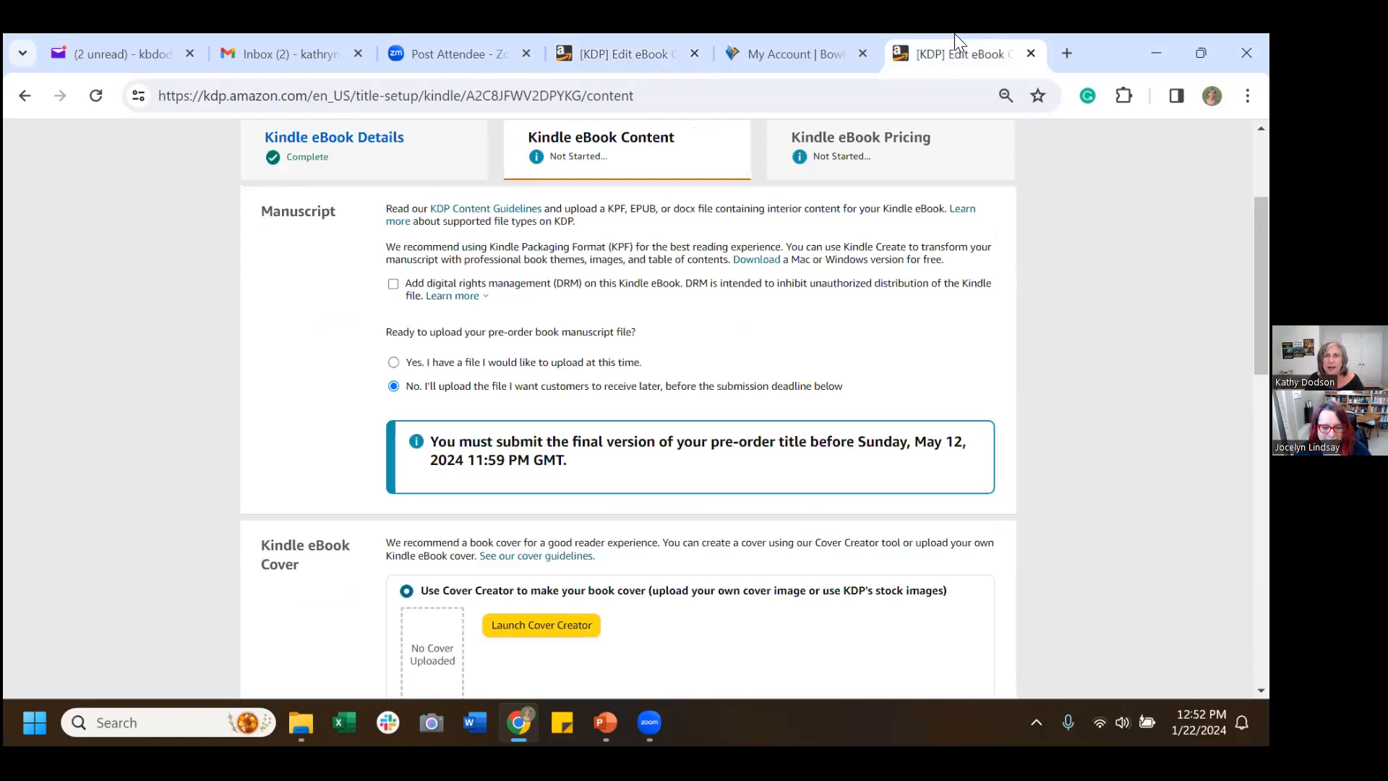
pyautogui.scroll(-4, 774, 266)
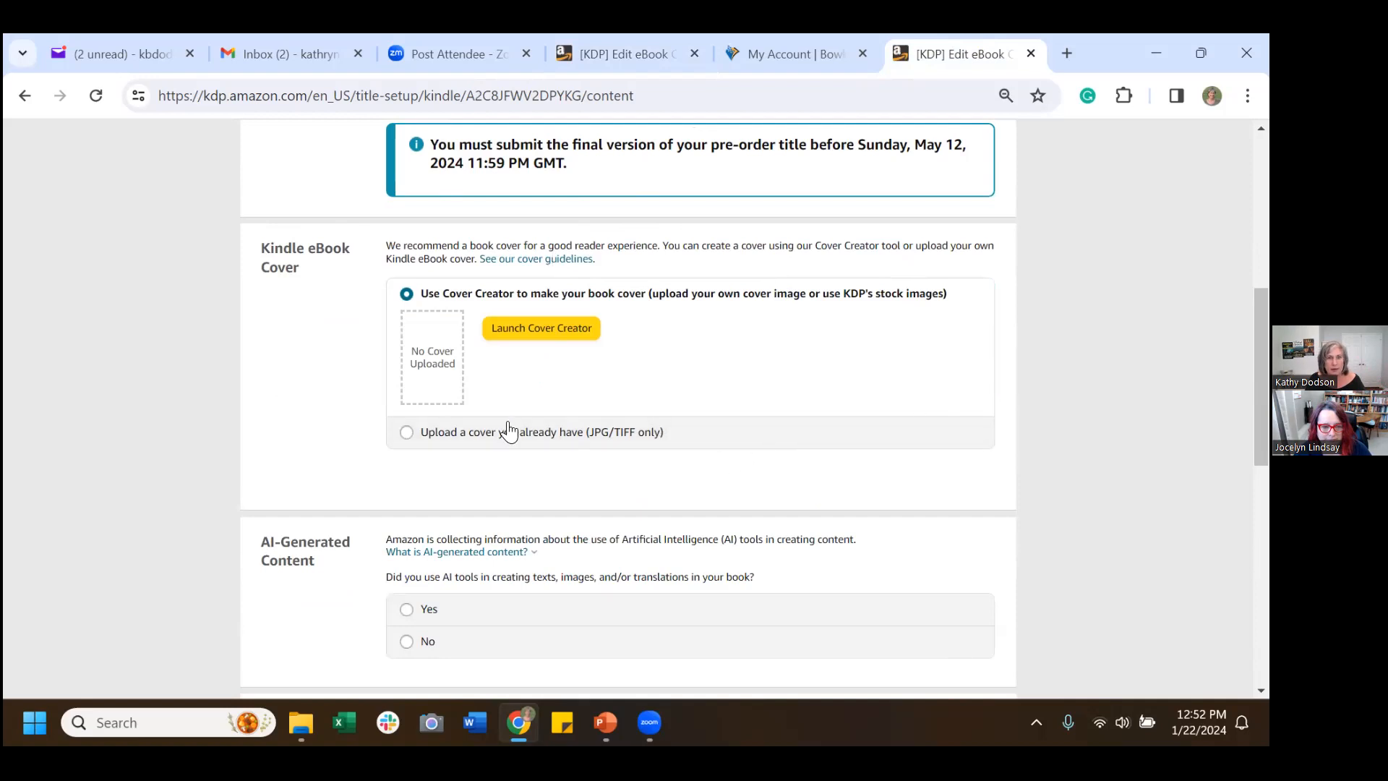
pyautogui.click(407, 433)
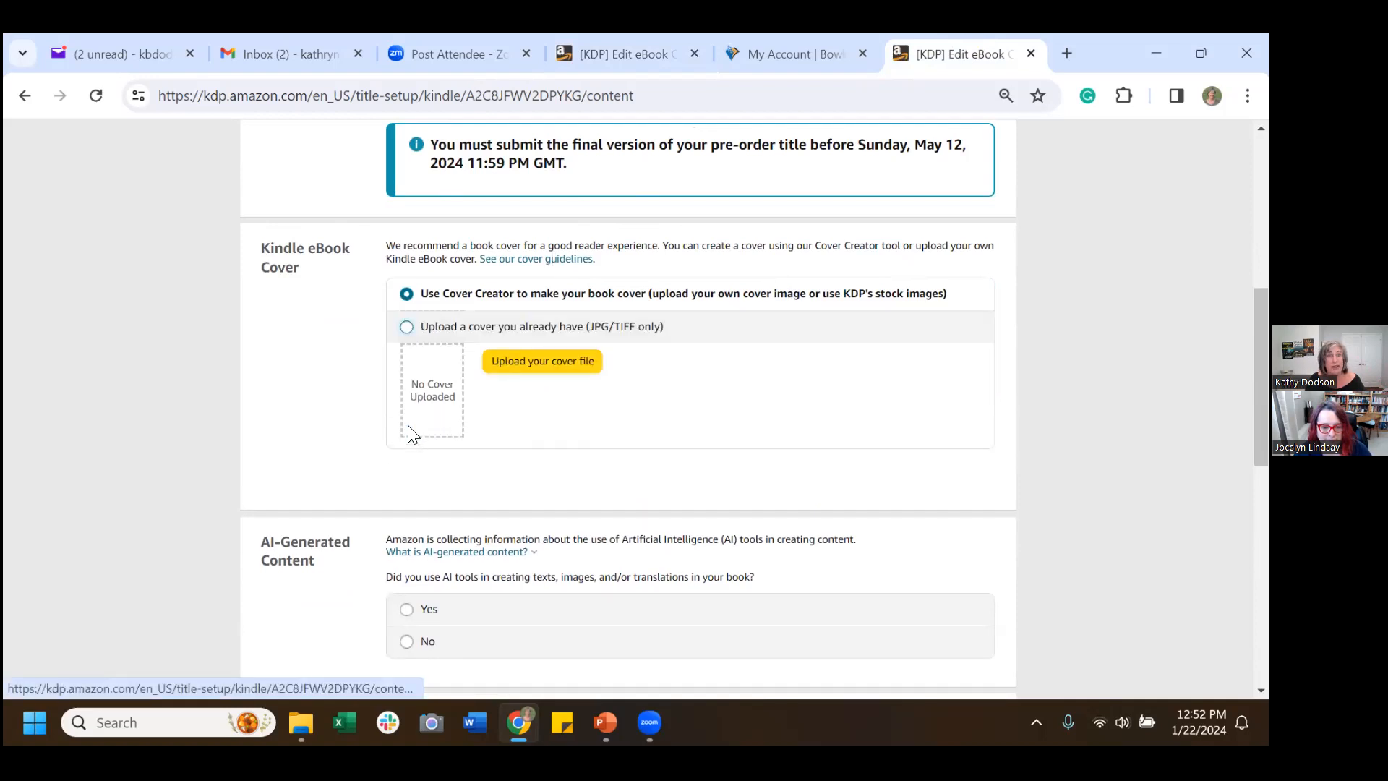
pyautogui.click(574, 362)
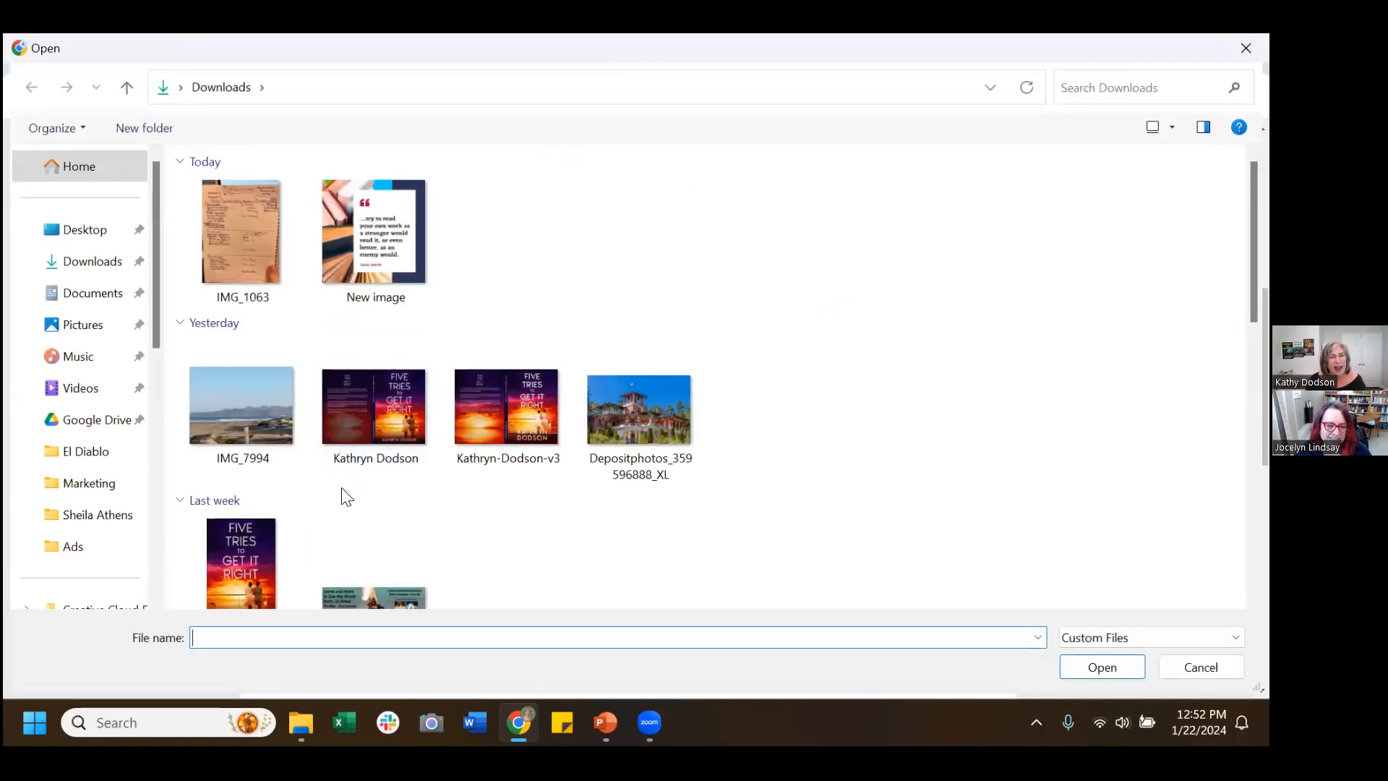
pyautogui.doubleClick(260, 534)
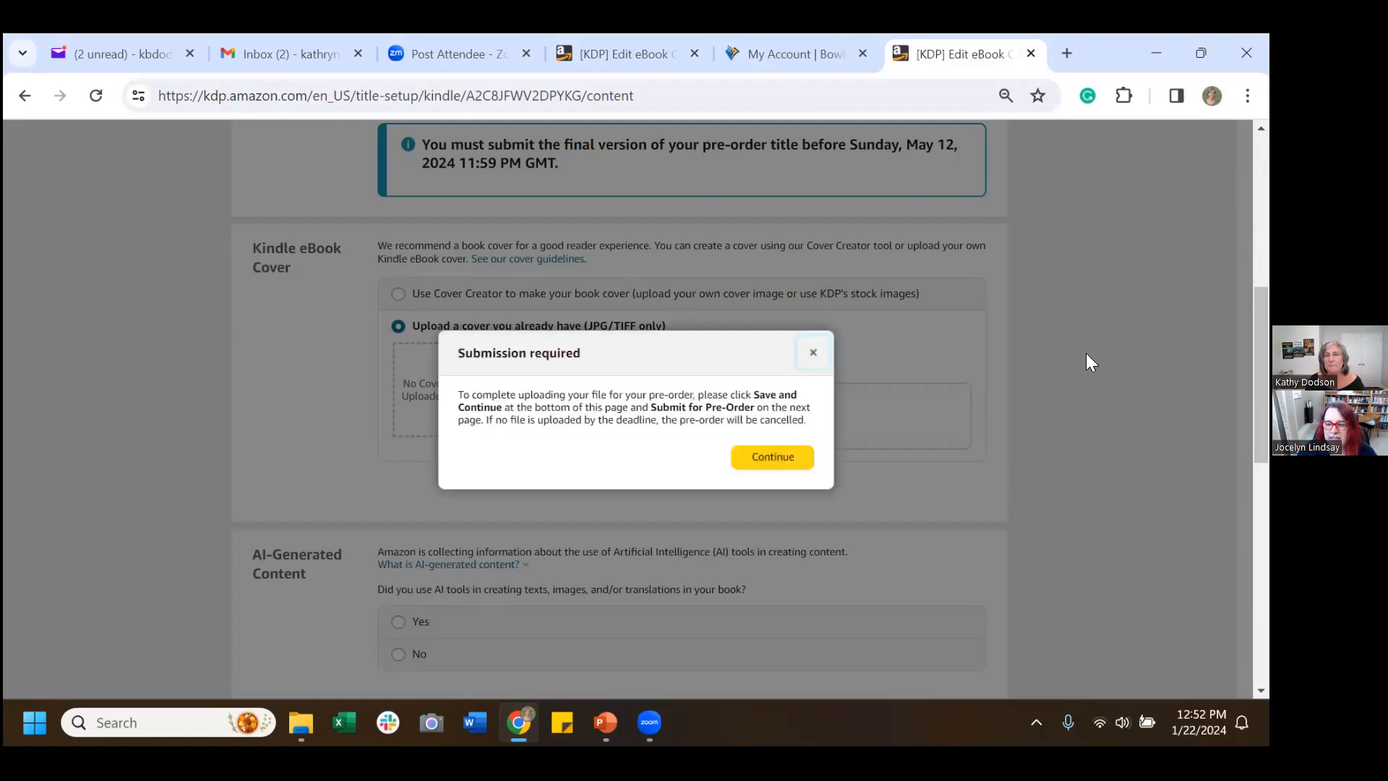
pyautogui.click(770, 459)
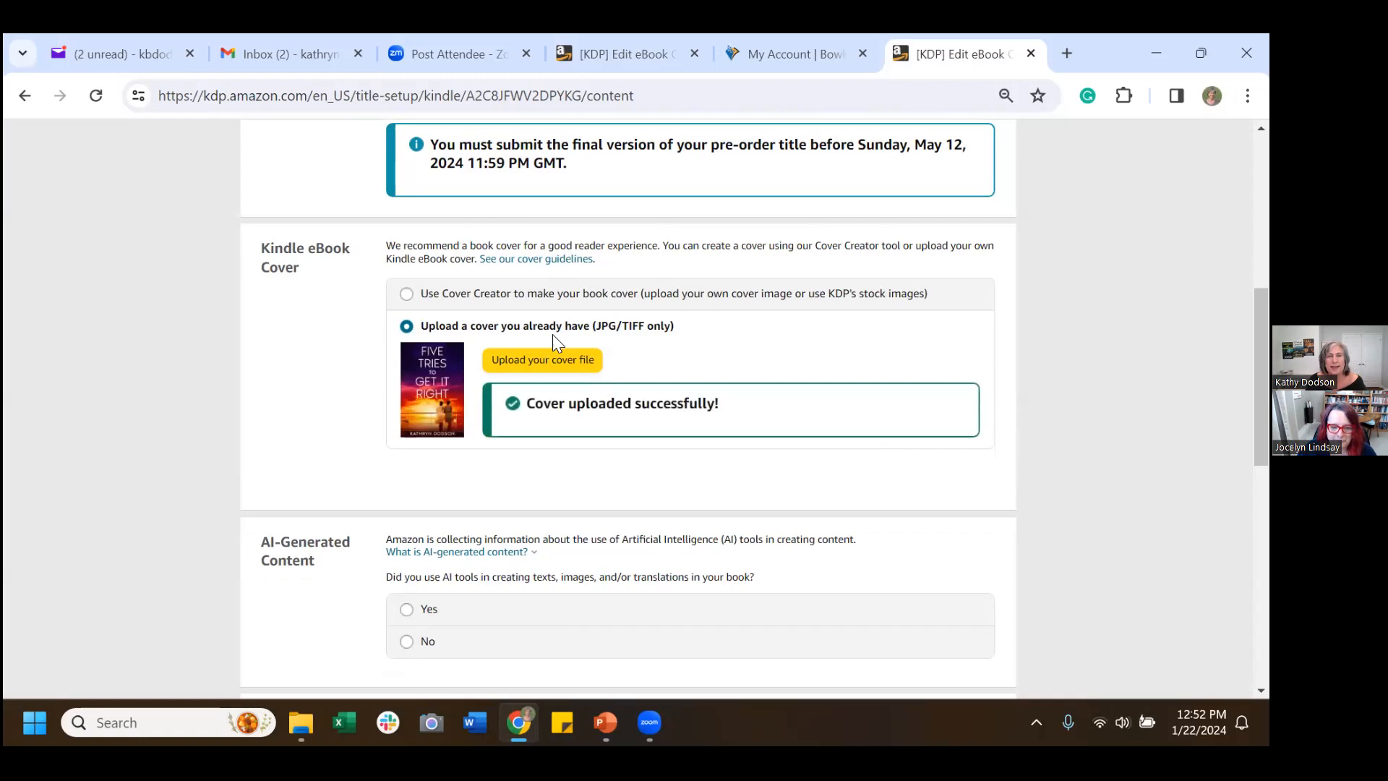
# Answer No to the AI-generated content question.
pyautogui.scroll(-5, 814, 370)
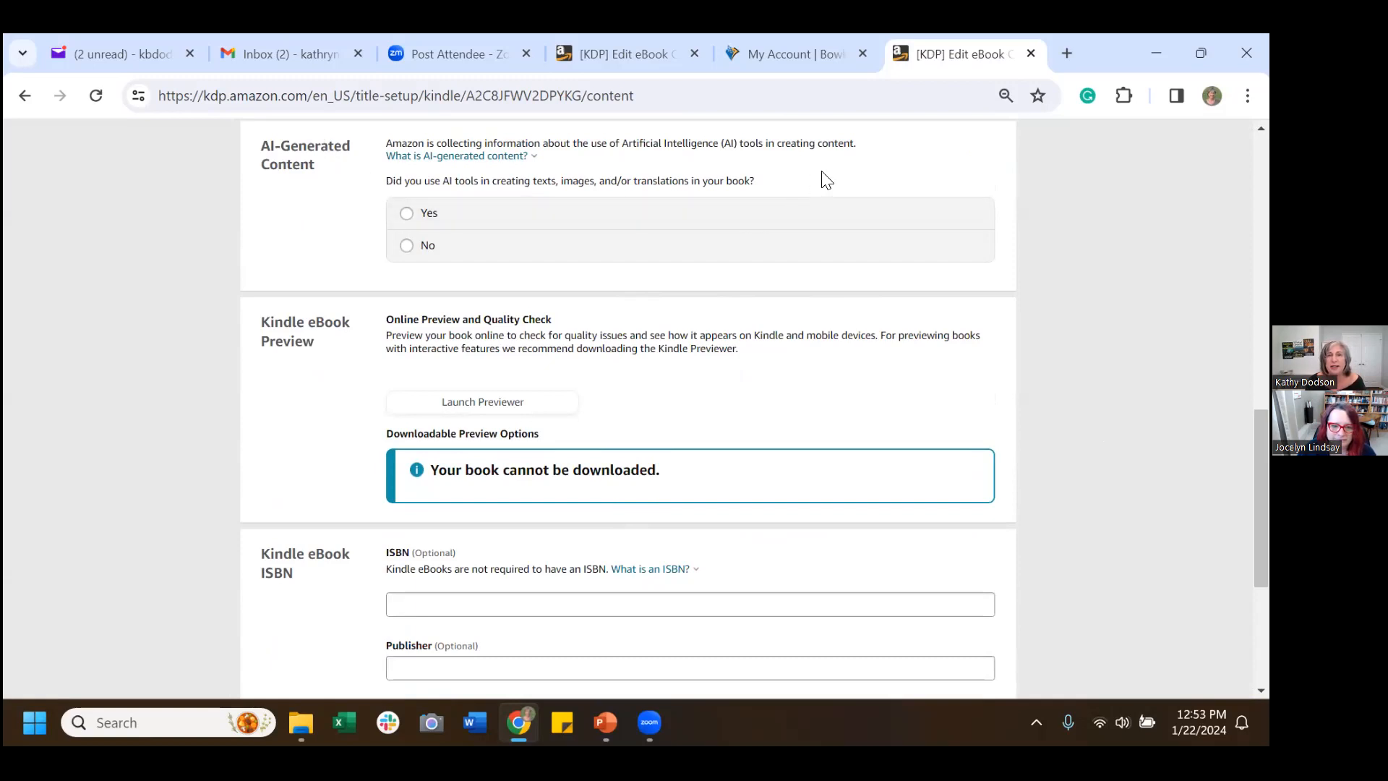
pyautogui.click(406, 246)
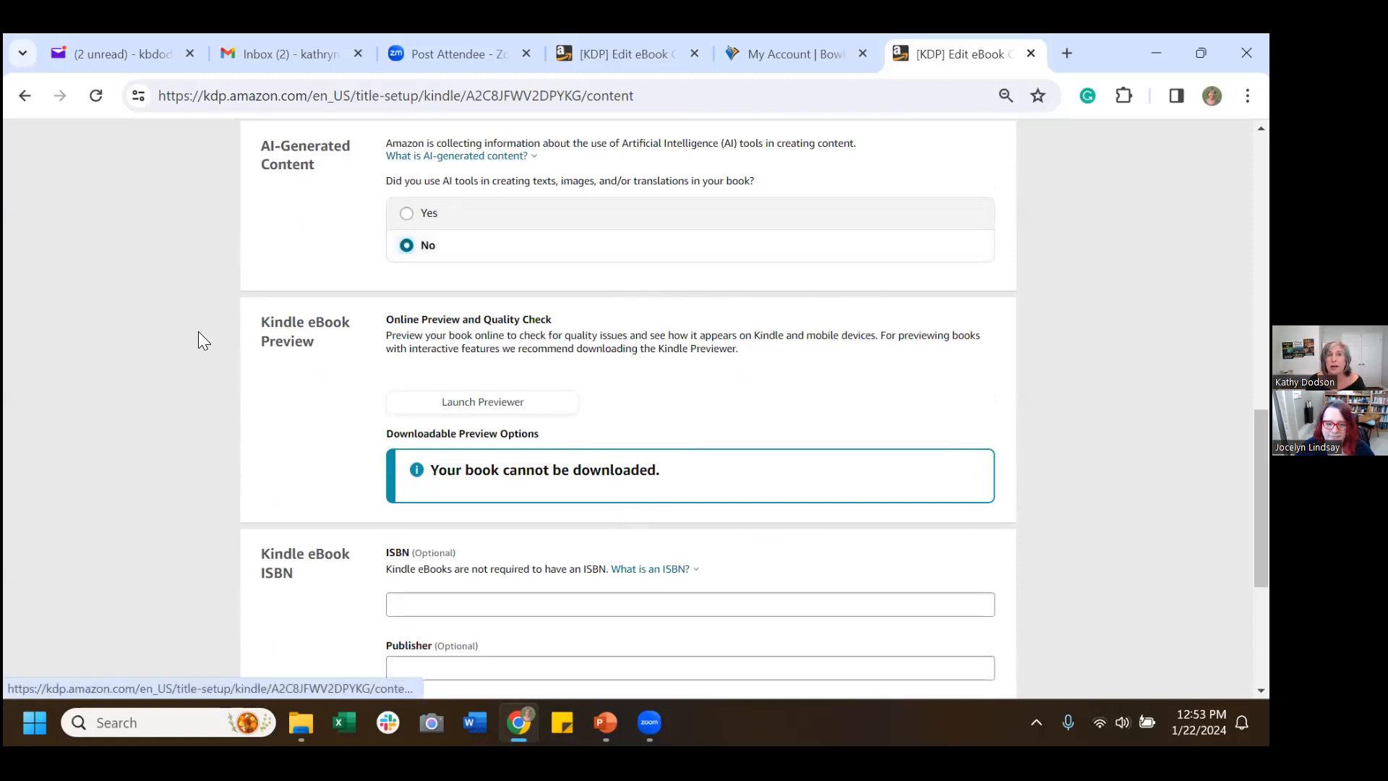
pyautogui.scroll(-3, 153, 345)
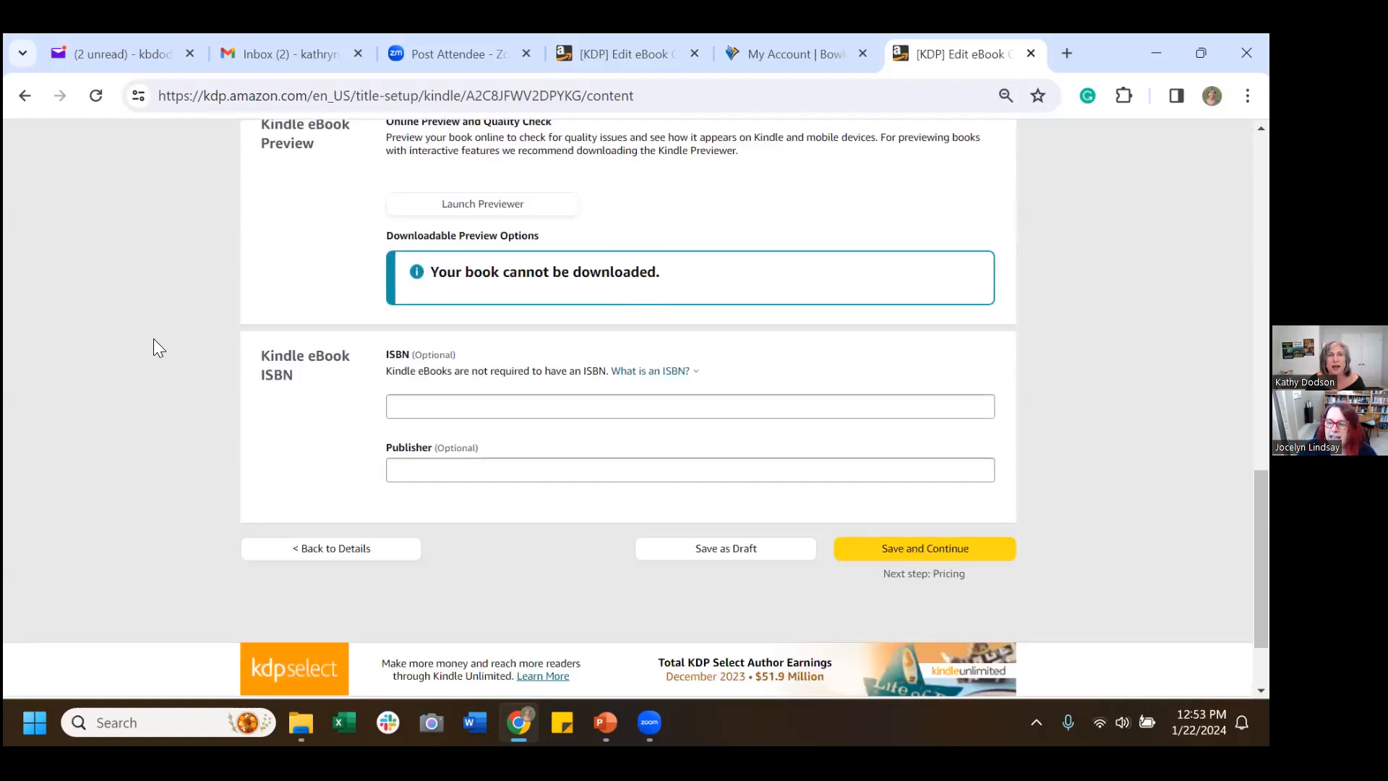
pyautogui.scroll(1, 155, 346)
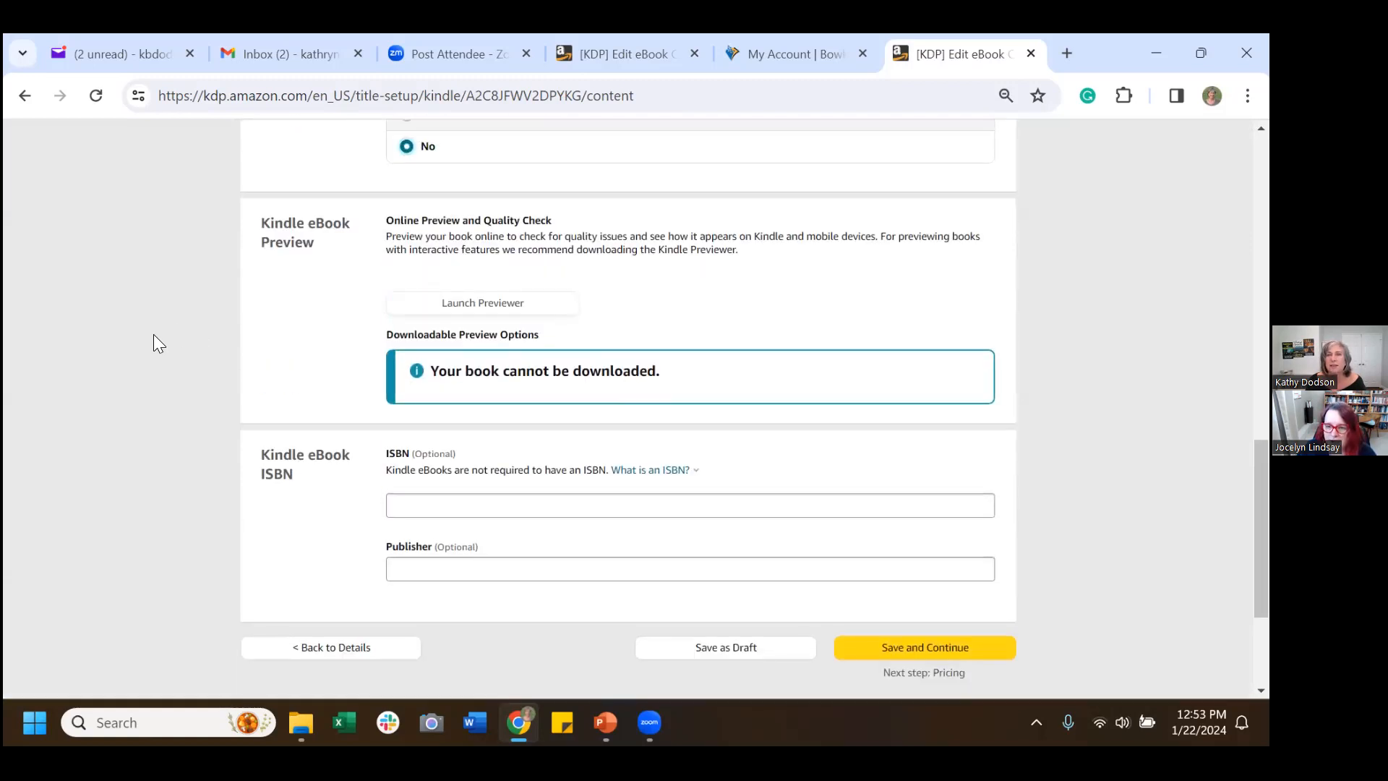
pyautogui.scroll(2, 155, 340)
# Read the 'What is AI-generated content?' explanation, then move down to the ISBN section.
pyautogui.click(414, 266)
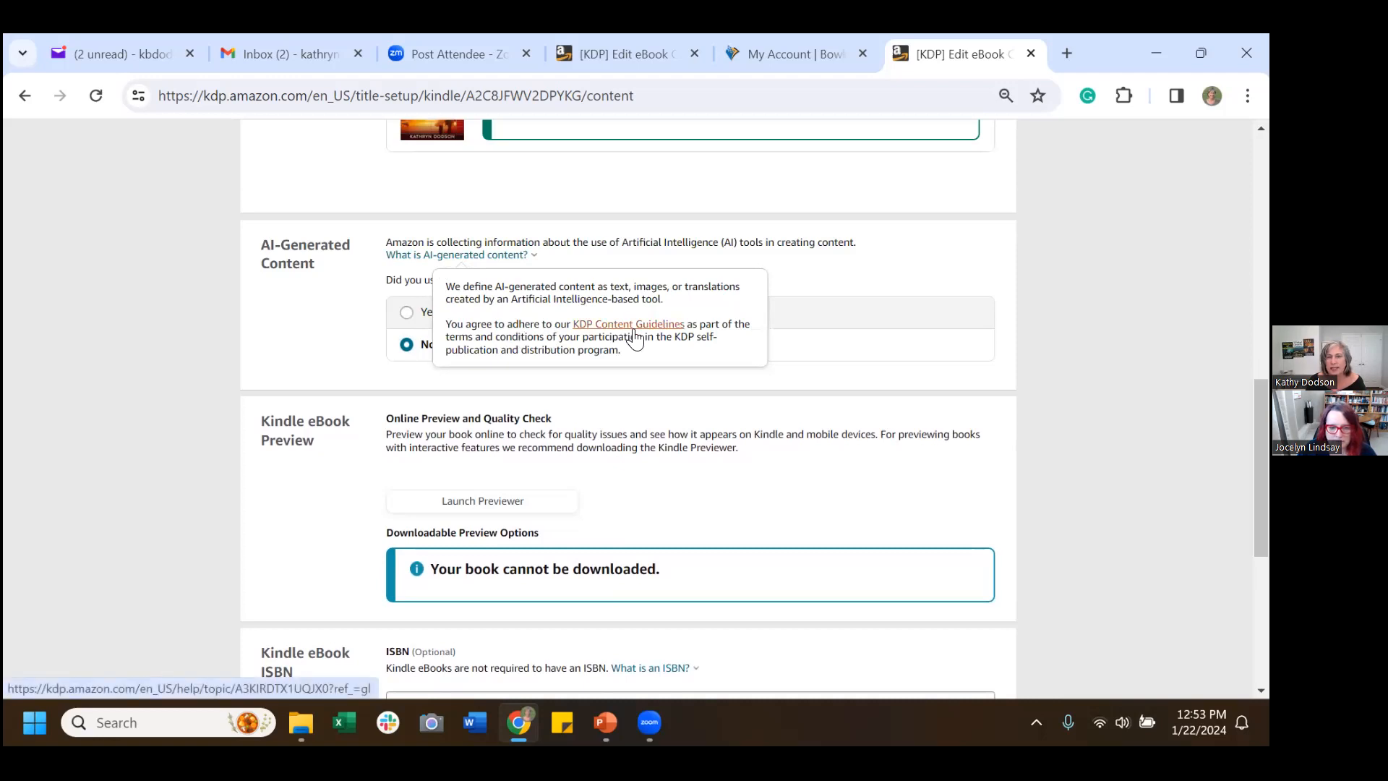
pyautogui.click(302, 348)
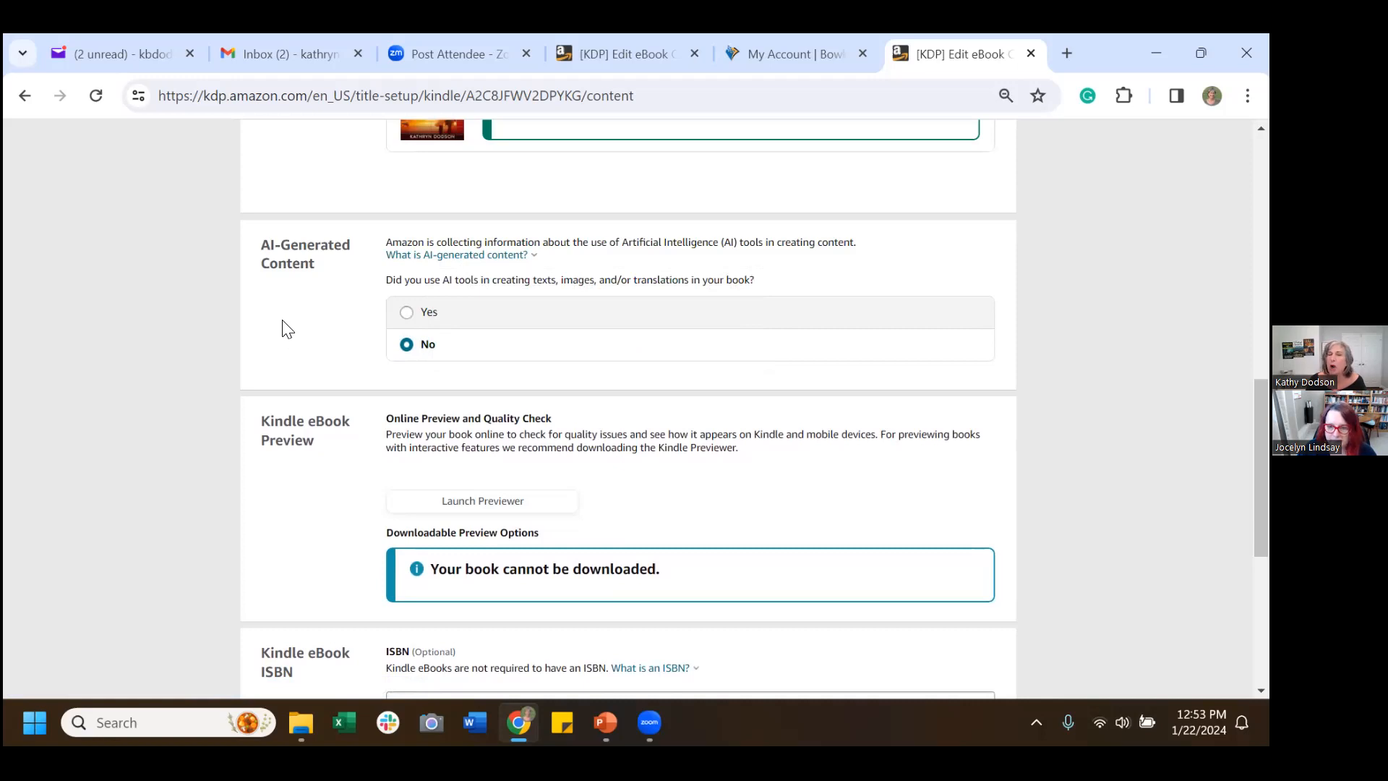
pyautogui.scroll(-3, 271, 334)
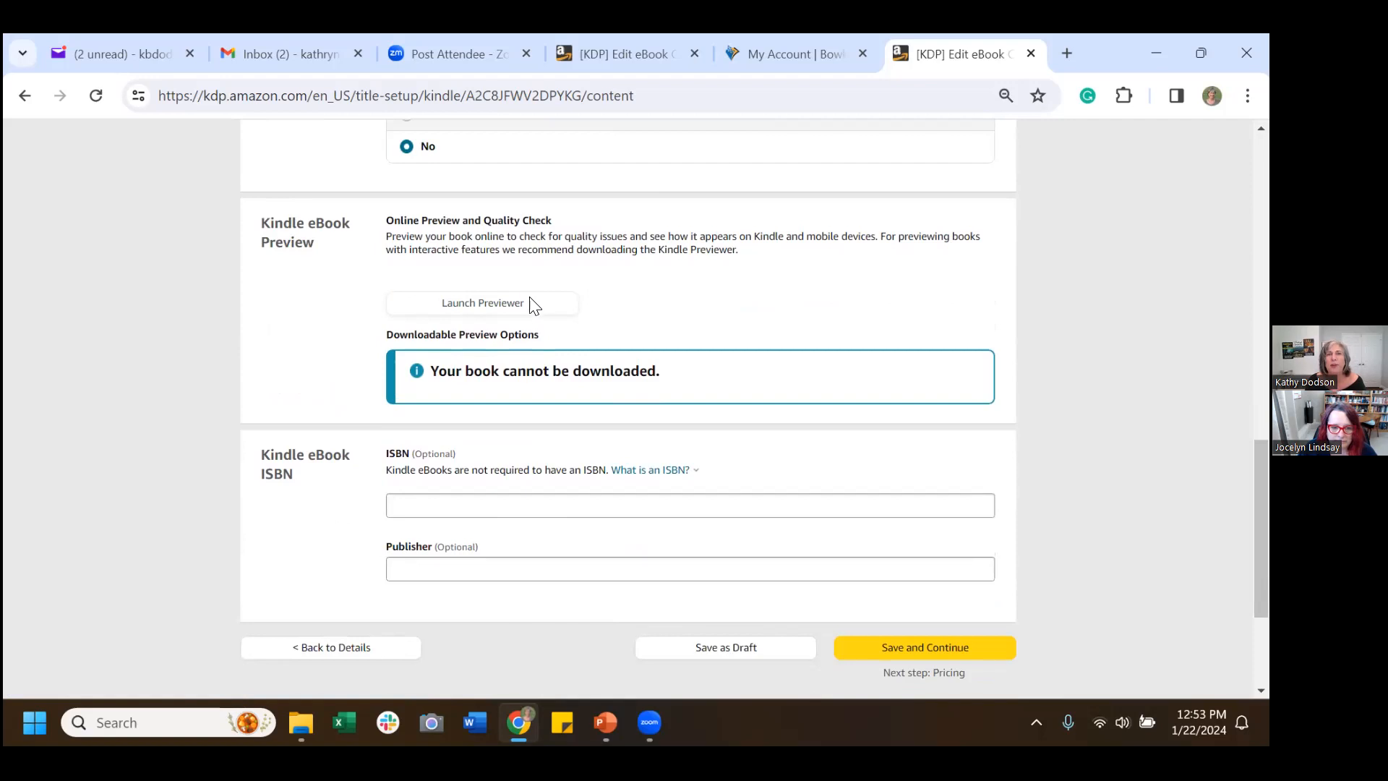
pyautogui.scroll(-3, 712, 338)
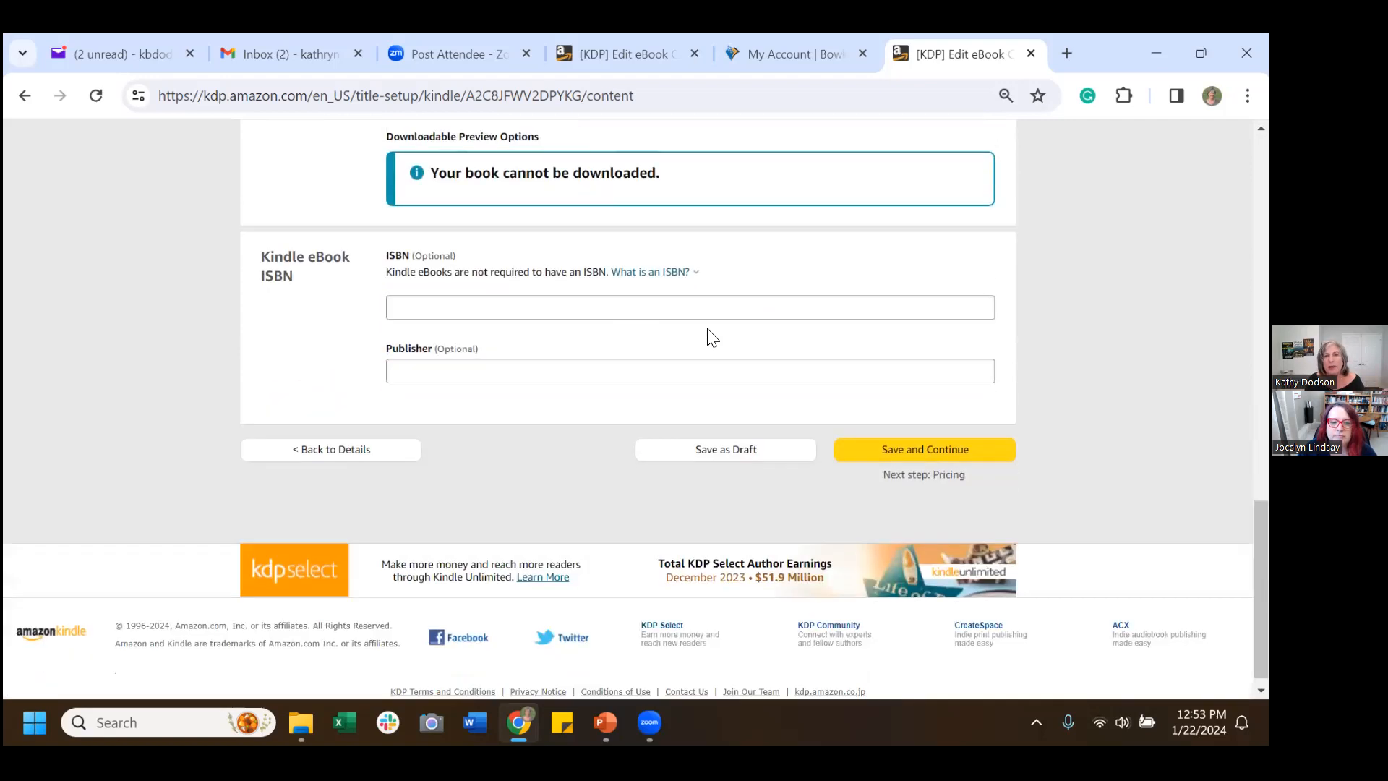
pyautogui.scroll(1, 708, 337)
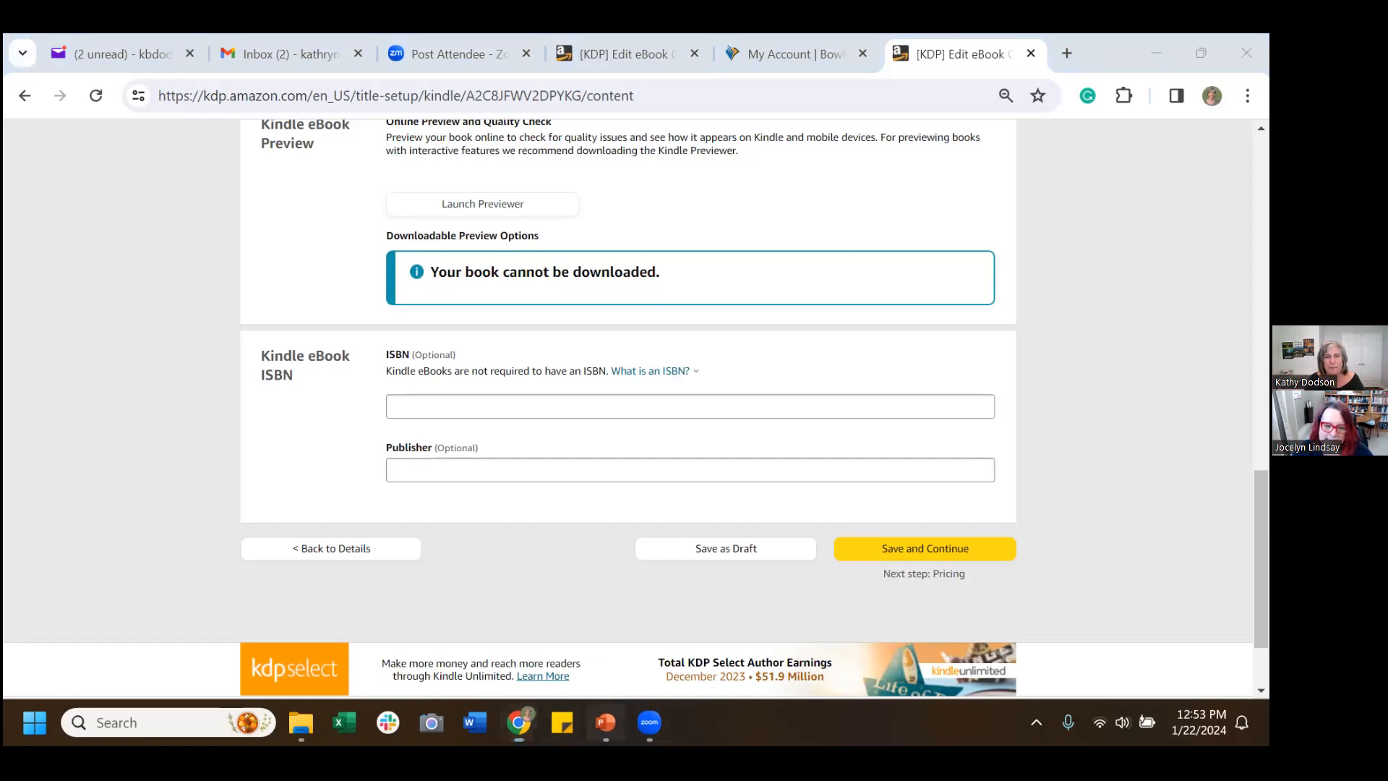
pyautogui.click(605, 722)
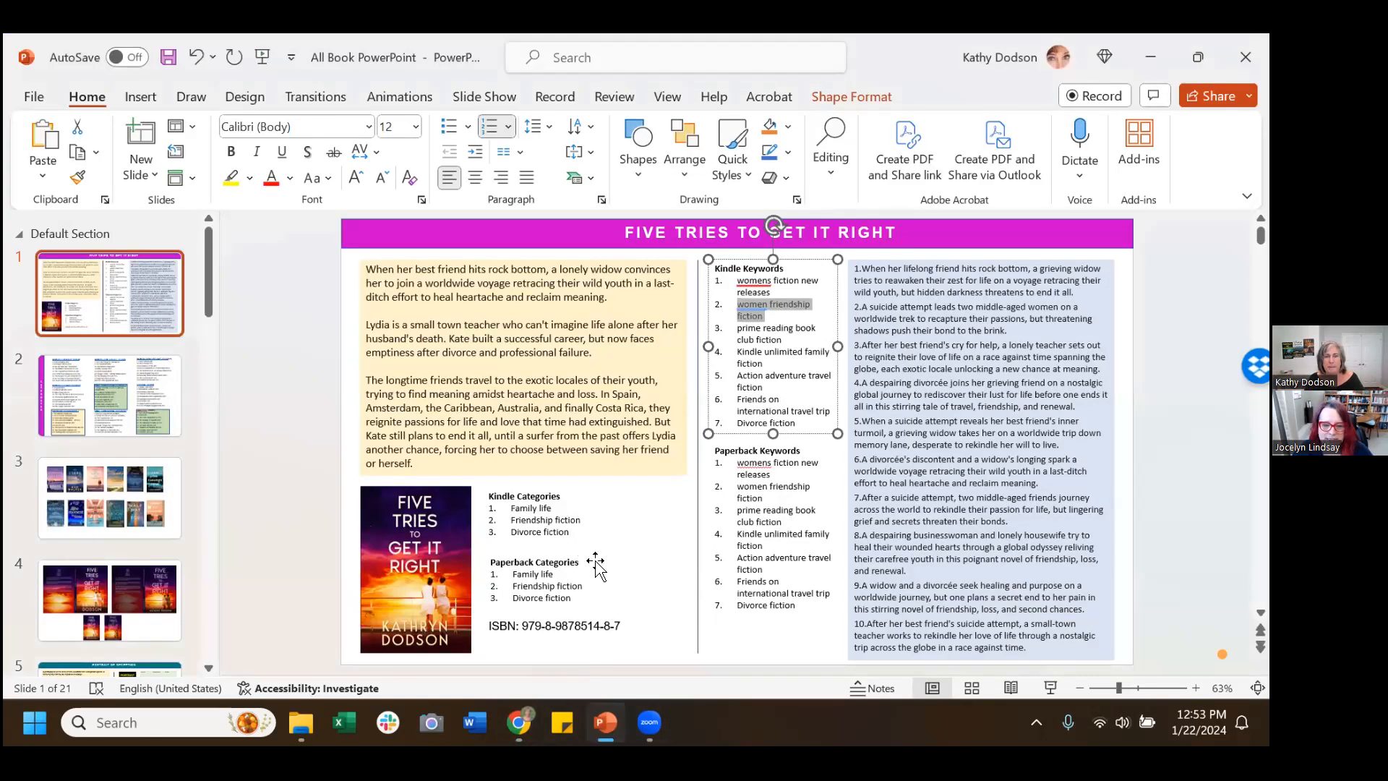
pyautogui.scroll(-2, 595, 553)
pyautogui.scroll(2, 595, 553)
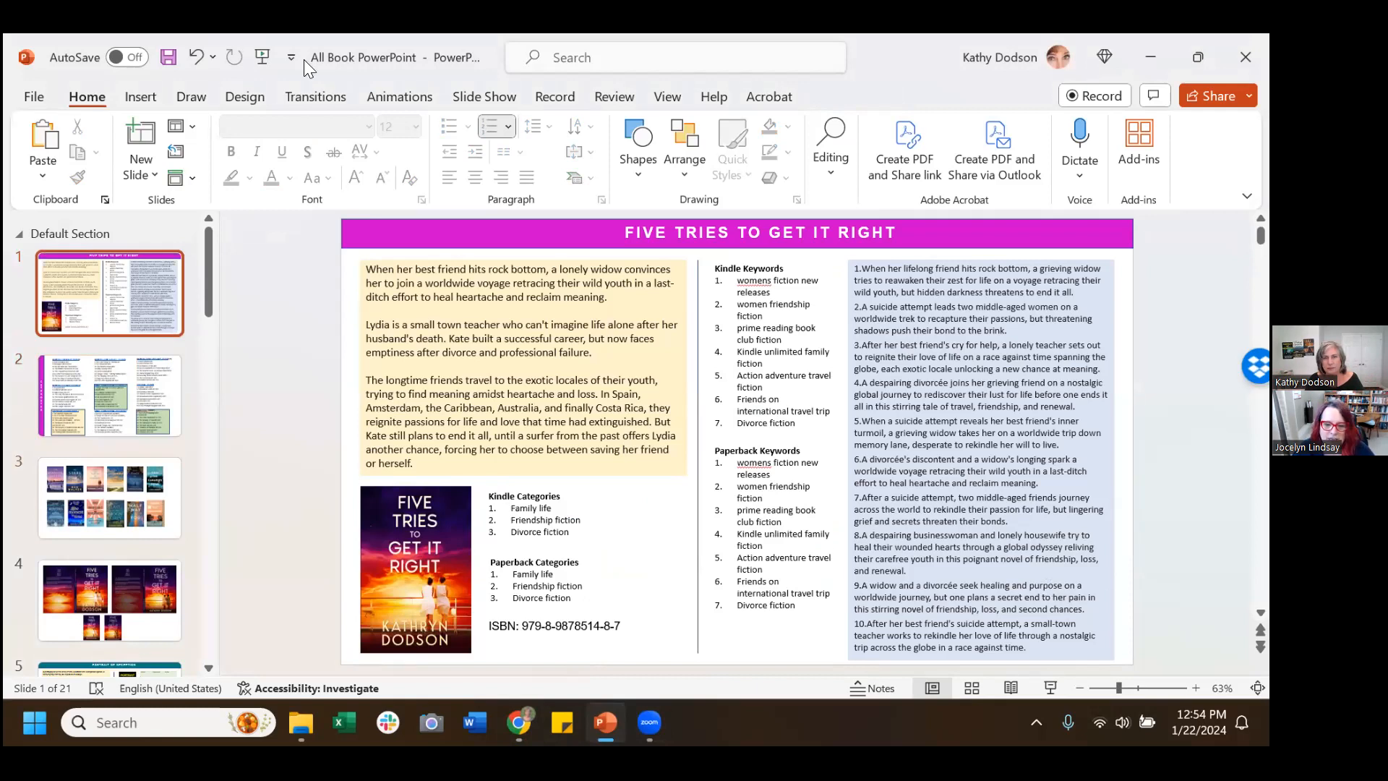
pyautogui.click(615, 626)
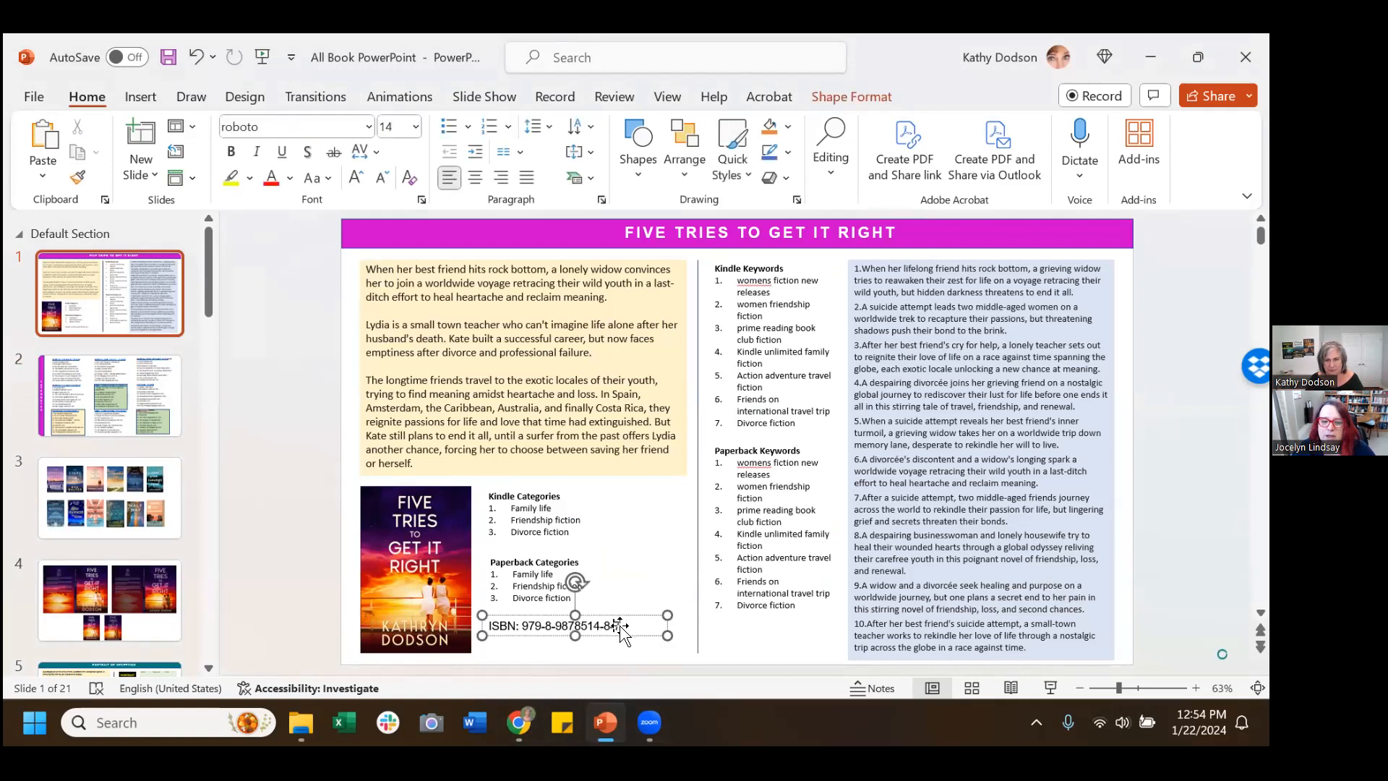
pyautogui.hotkey('shift', 'Left')
pyautogui.hotkey('shift', 'Left')
pyautogui.hotkey('shift', 'Left')
pyautogui.hotkey('shift', 'Left')
pyautogui.hotkey('shift', 'Left')
pyautogui.hotkey('shift', 'Left')
pyautogui.hotkey('shift', 'Left')
pyautogui.hotkey('shift', 'Left')
pyautogui.hotkey('shift', 'Left')
pyautogui.hotkey('shift', 'Left')
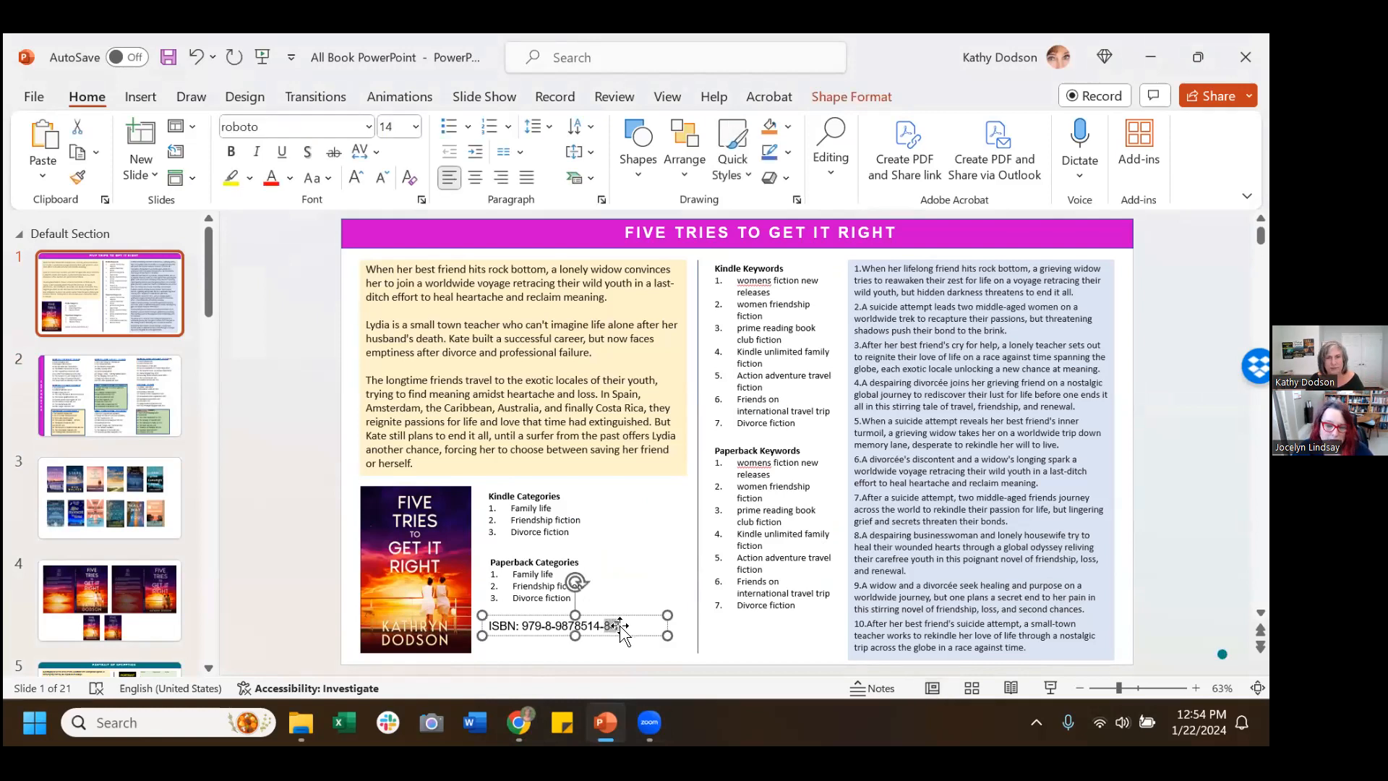
pyautogui.hotkey('shift', 'Left')
pyautogui.hotkey('shift', 'Left')
pyautogui.hotkey('shift', 'Left')
pyautogui.hotkey('shift', 'Left')
pyautogui.hotkey('shift', 'Left')
pyautogui.hotkey('ctrl', 'c')
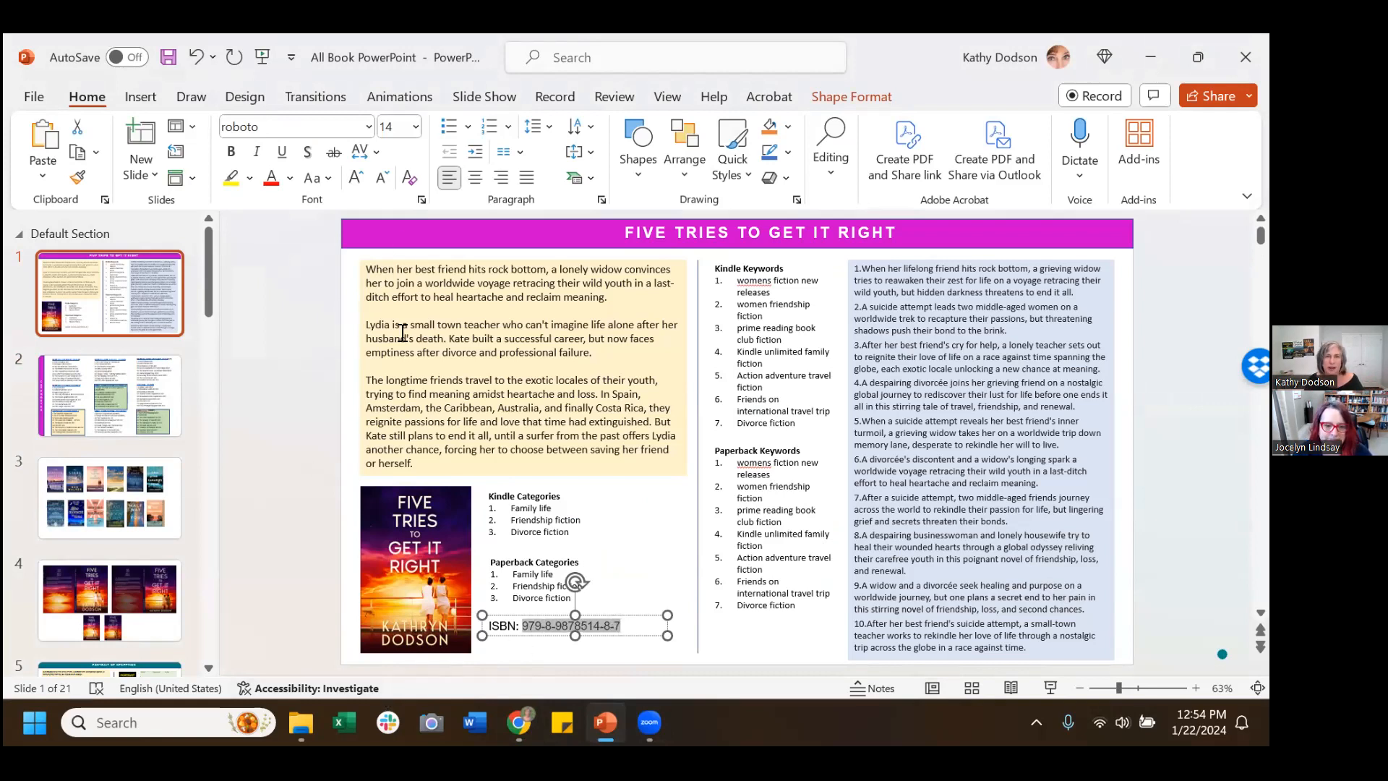
pyautogui.click(519, 722)
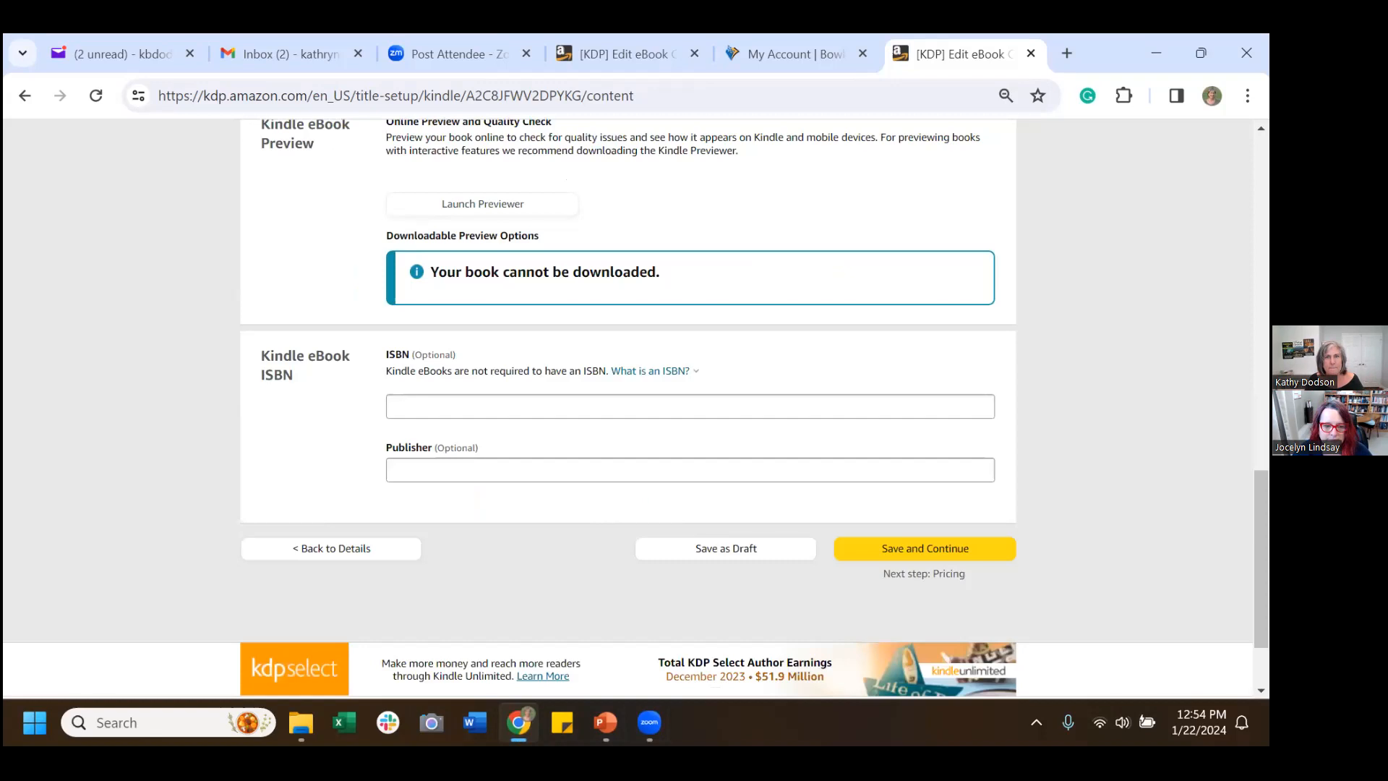
pyautogui.click(499, 406)
pyautogui.hotkey('ctrl', 'v')
pyautogui.click(484, 466)
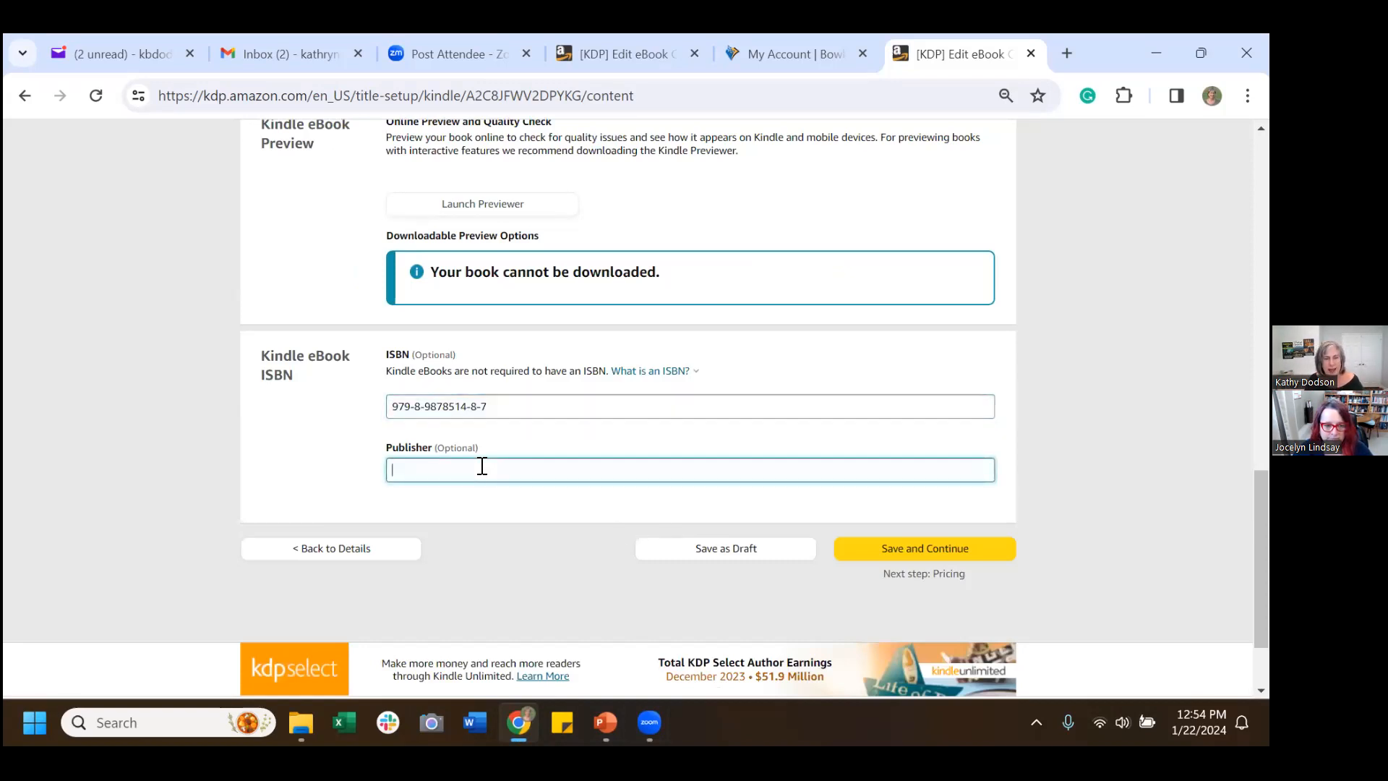
pyautogui.write('r')
pyautogui.press('BackSpace')
pyautogui.write('Renegad')
pyautogui.press('BackSpace')
pyautogui.write('gade Reads')
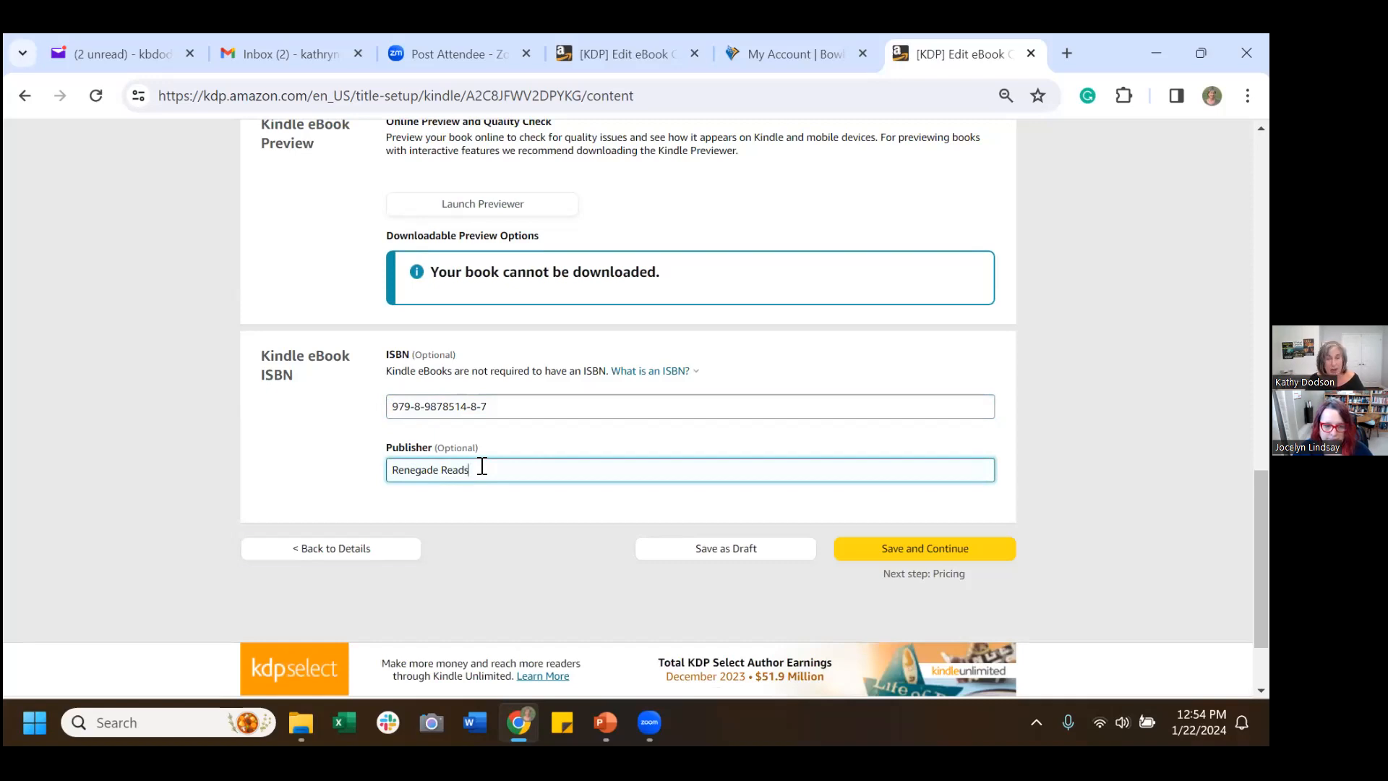
pyautogui.press('Tab')
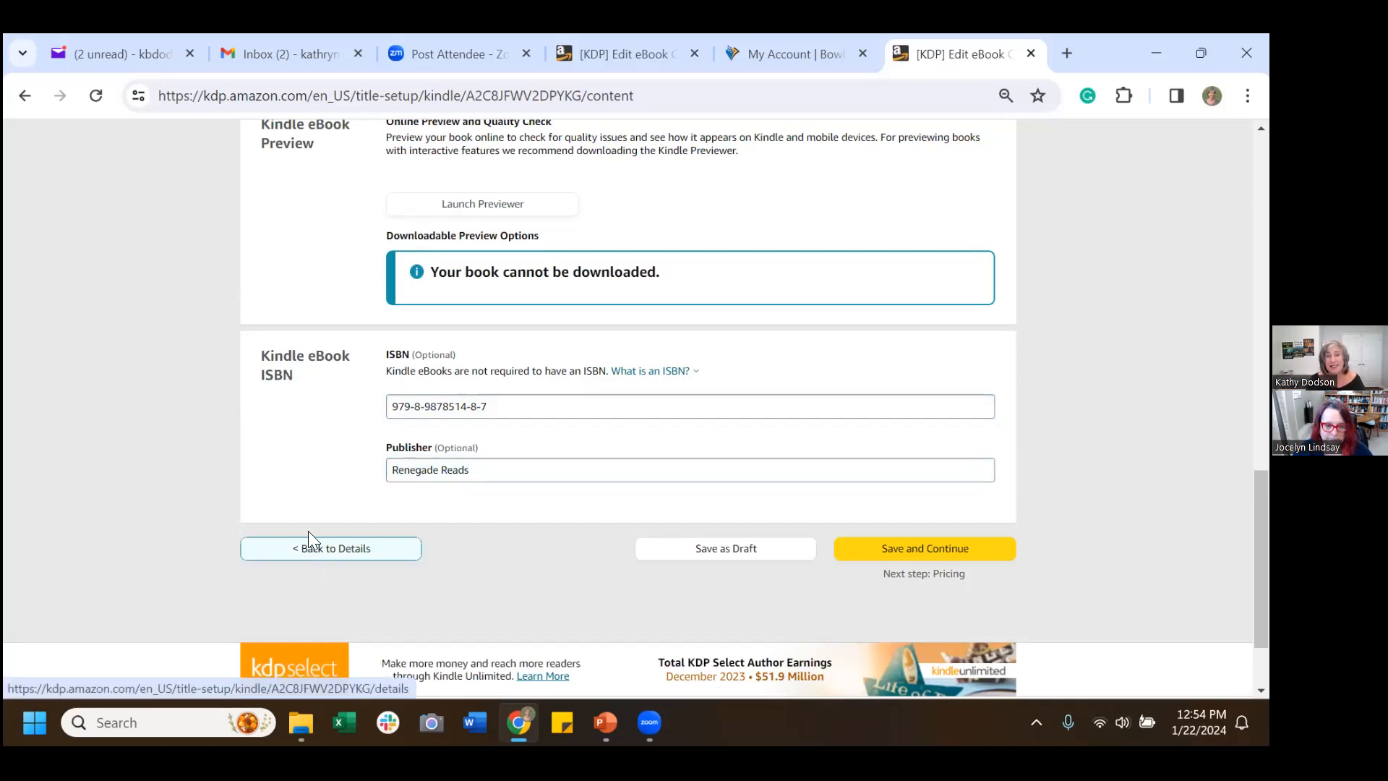
pyautogui.click(949, 550)
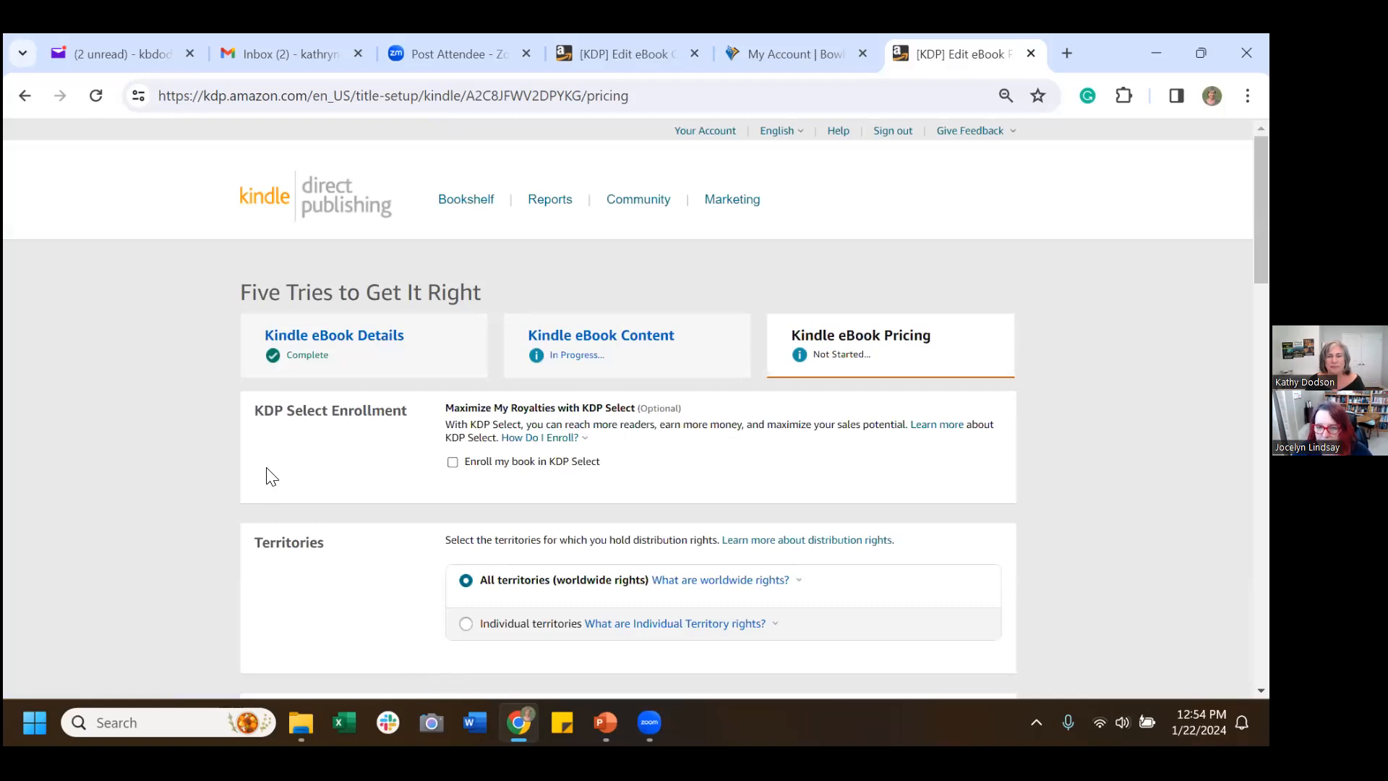
# Scroll through the Pricing page's enrollment, territories and marketplace sections, back to KDP Select.
pyautogui.scroll(-1, 262, 473)
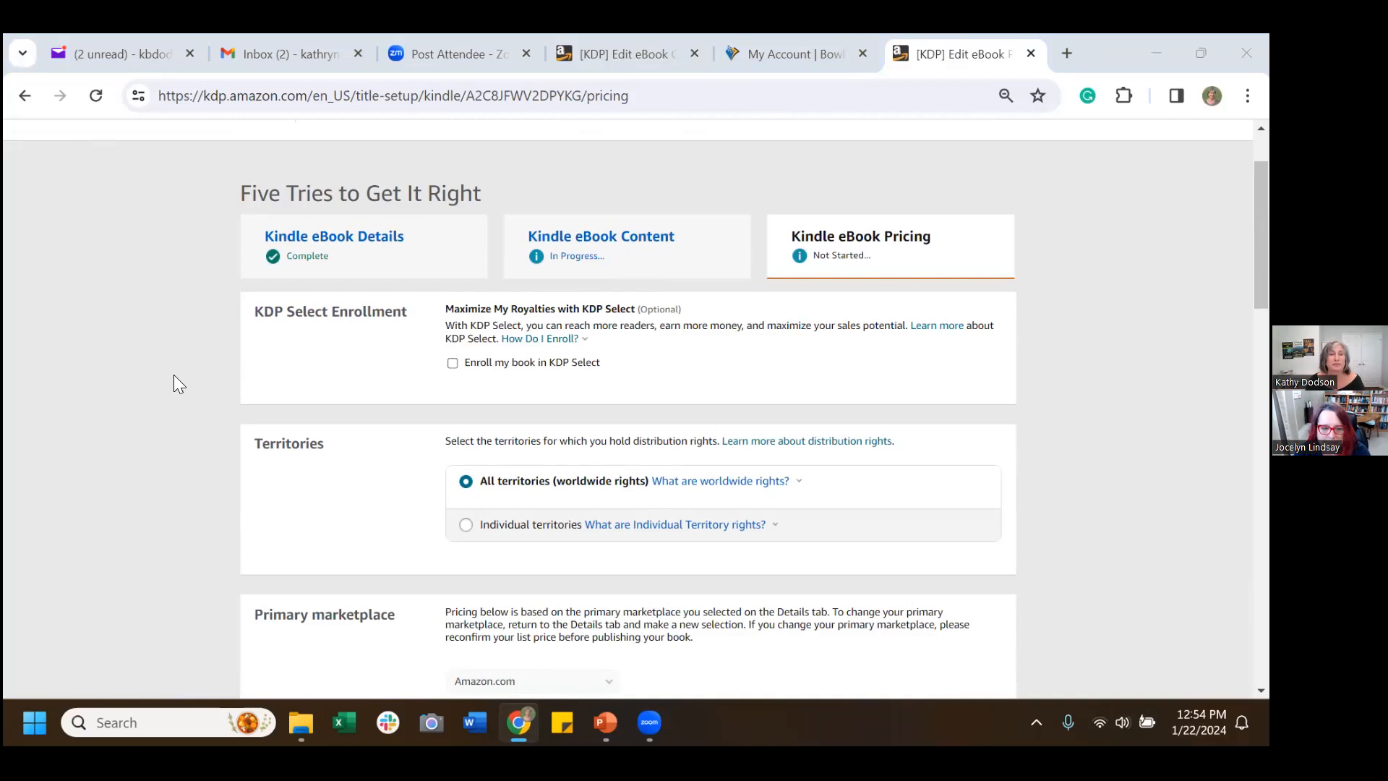
pyautogui.scroll(-2, 192, 369)
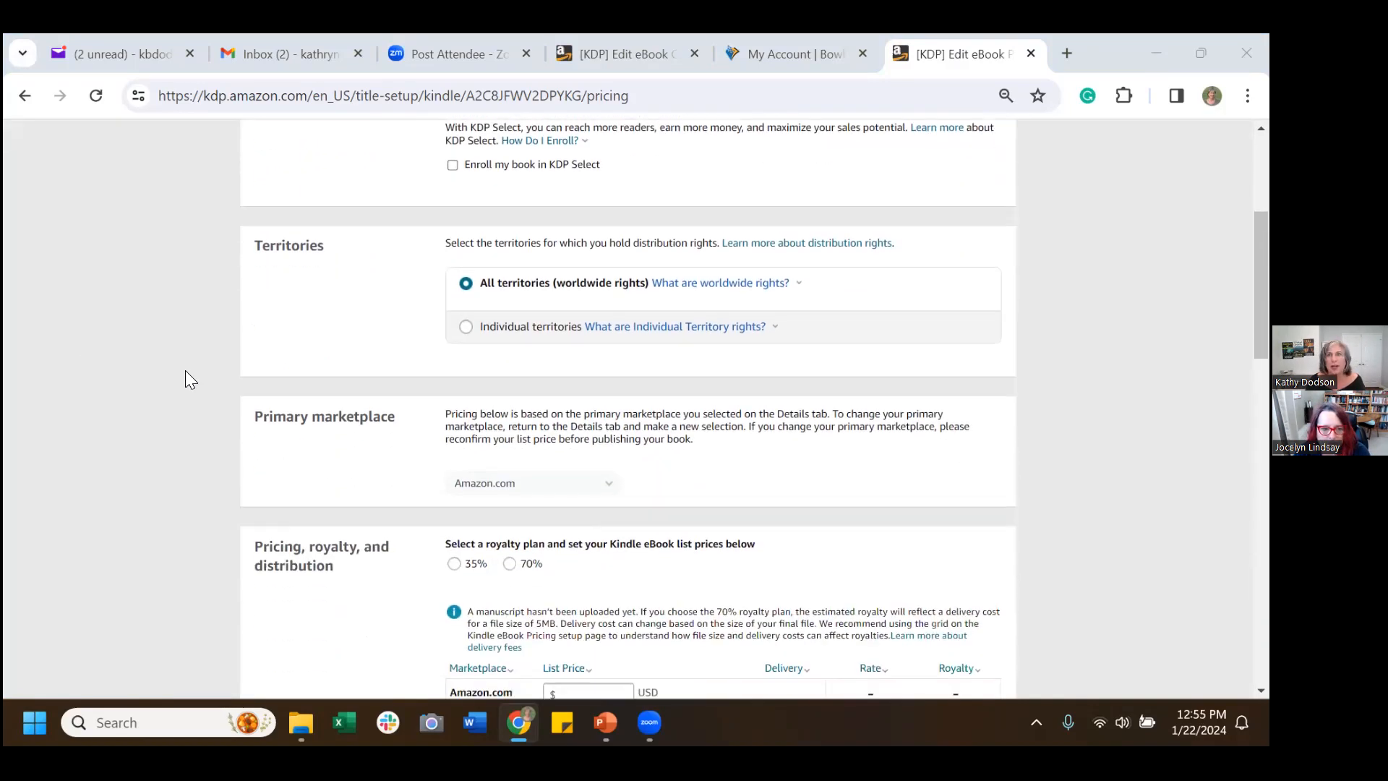
pyautogui.scroll(1, 185, 376)
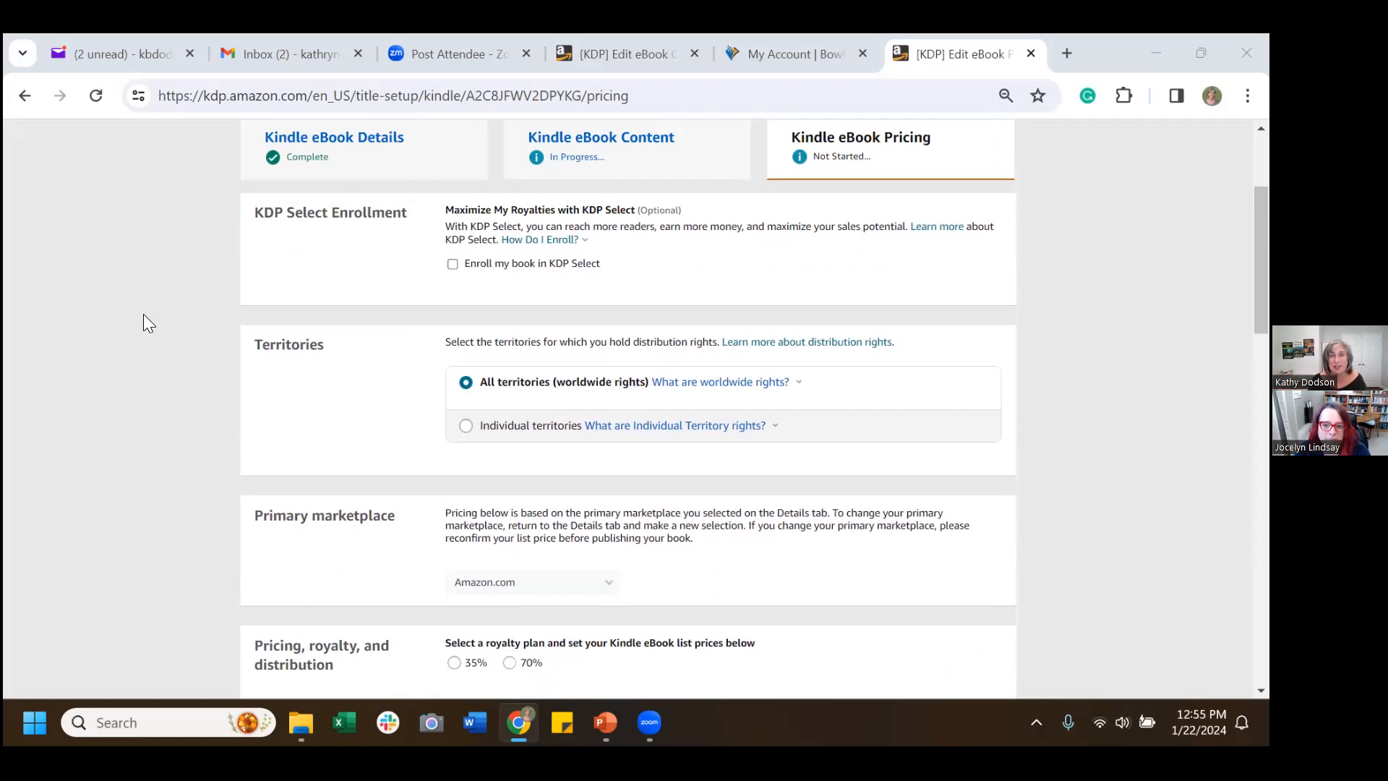
pyautogui.scroll(1, 279, 367)
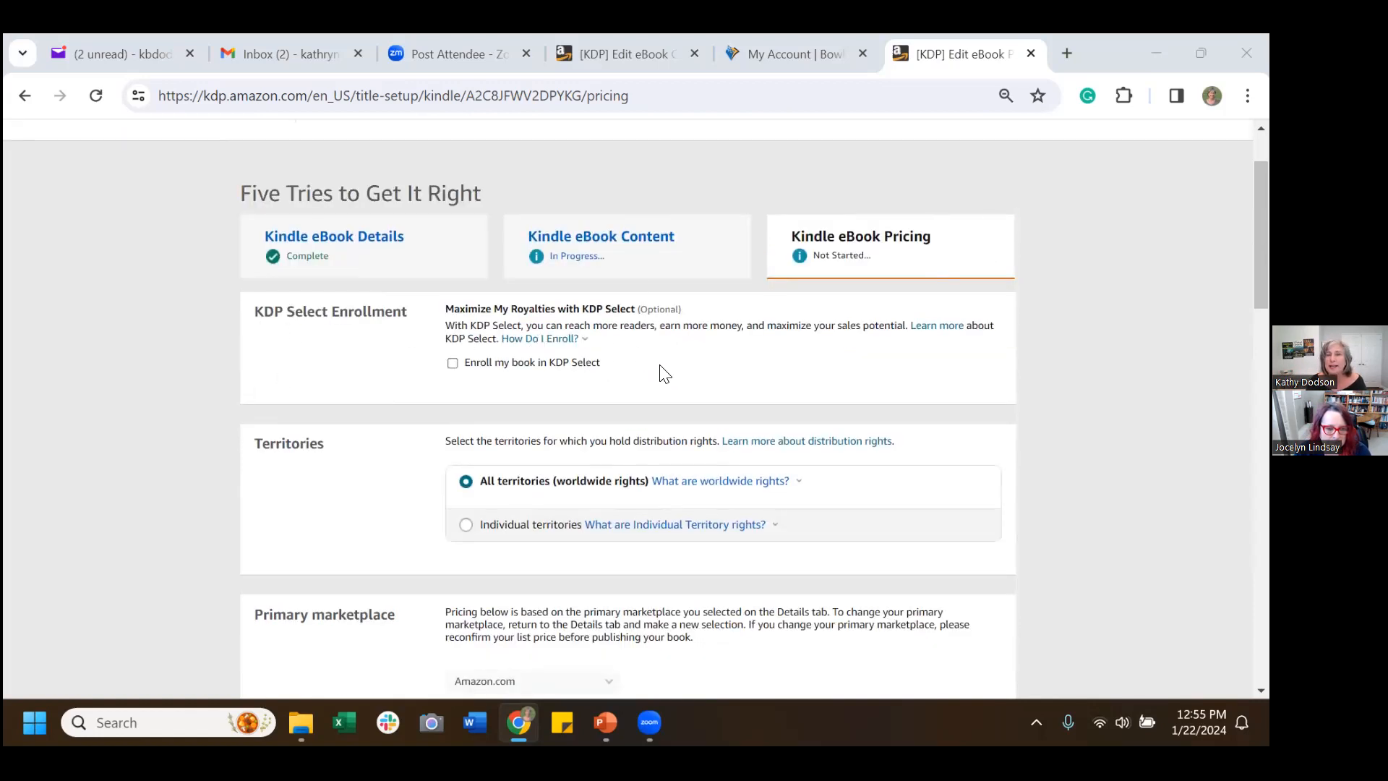
# Enroll the eBook in KDP Select, then move down to the pricing and royalty section.
pyautogui.click(452, 363)
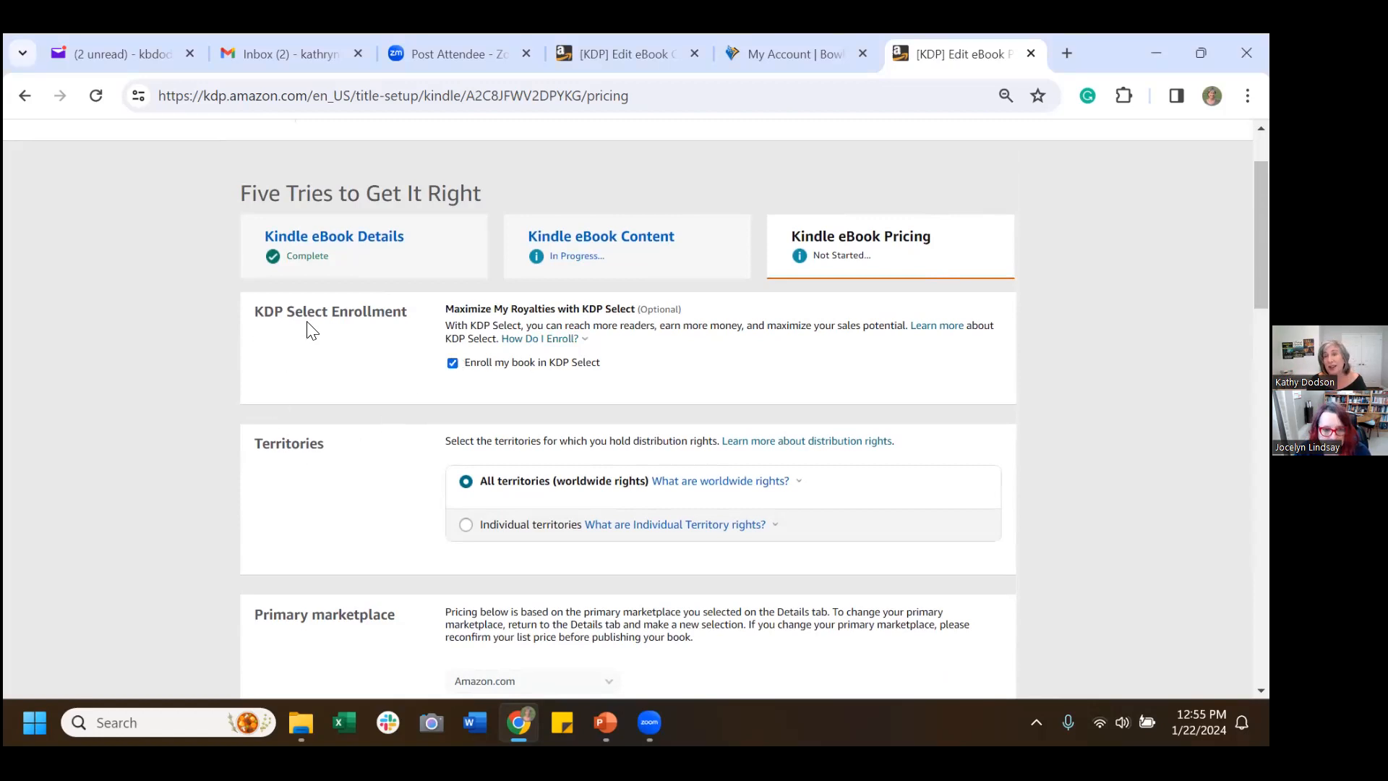
pyautogui.scroll(-1, 308, 322)
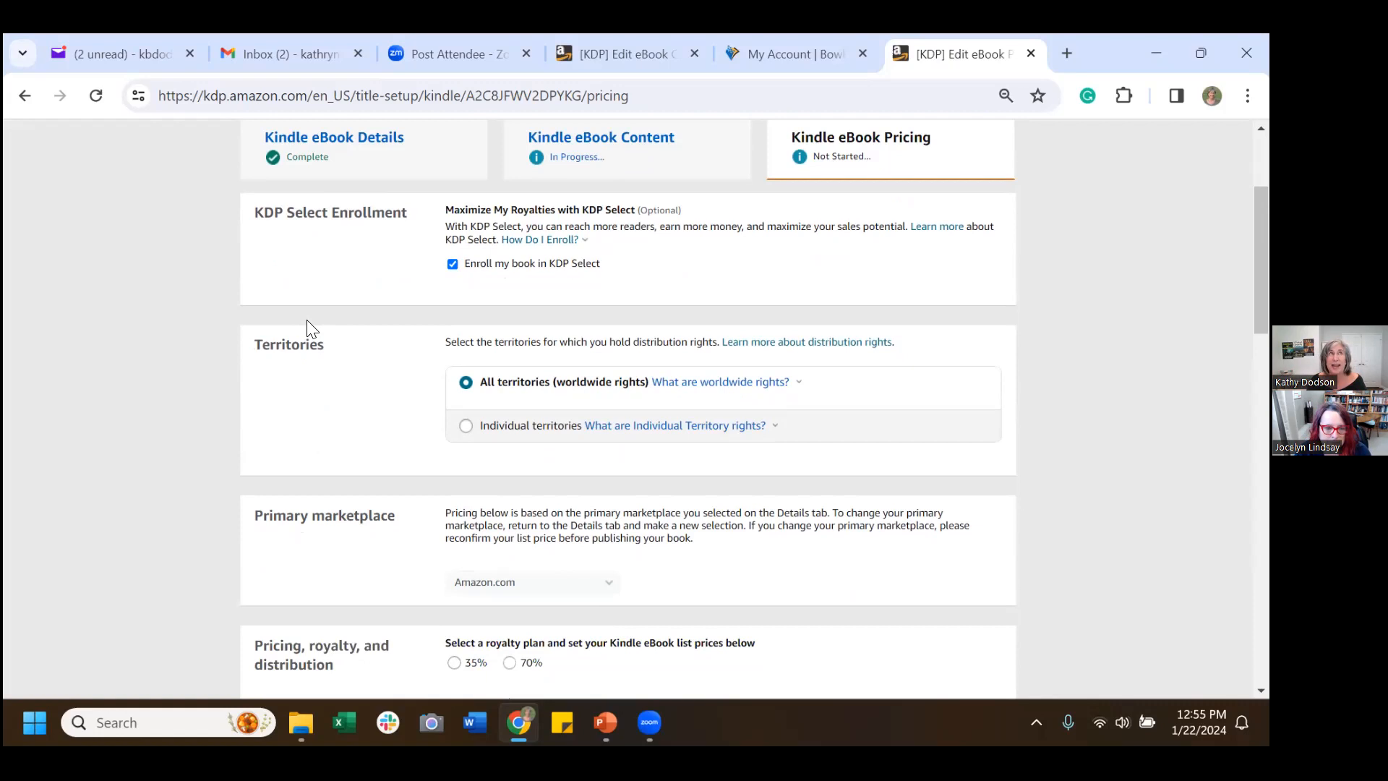
pyautogui.scroll(-1, 310, 329)
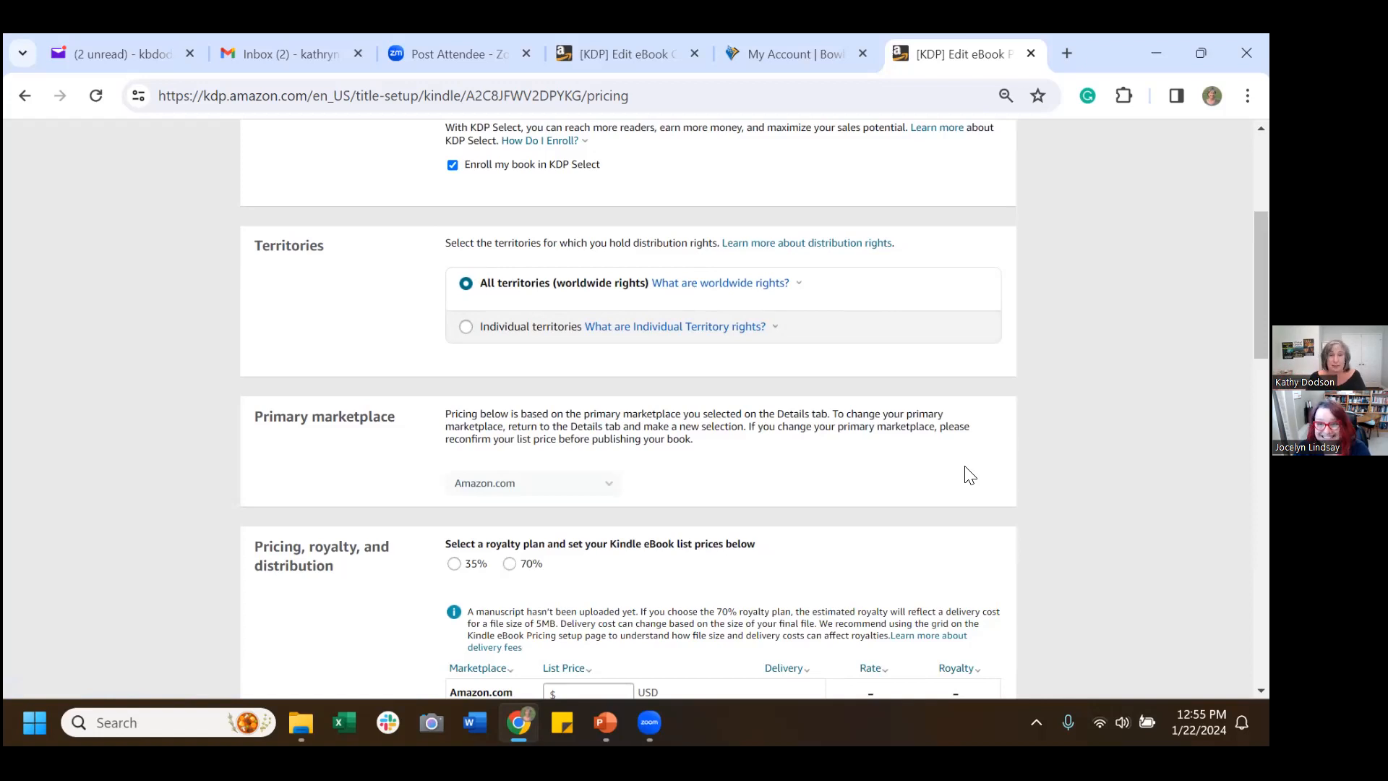
pyautogui.scroll(-1, 768, 439)
pyautogui.scroll(-1, 768, 439)
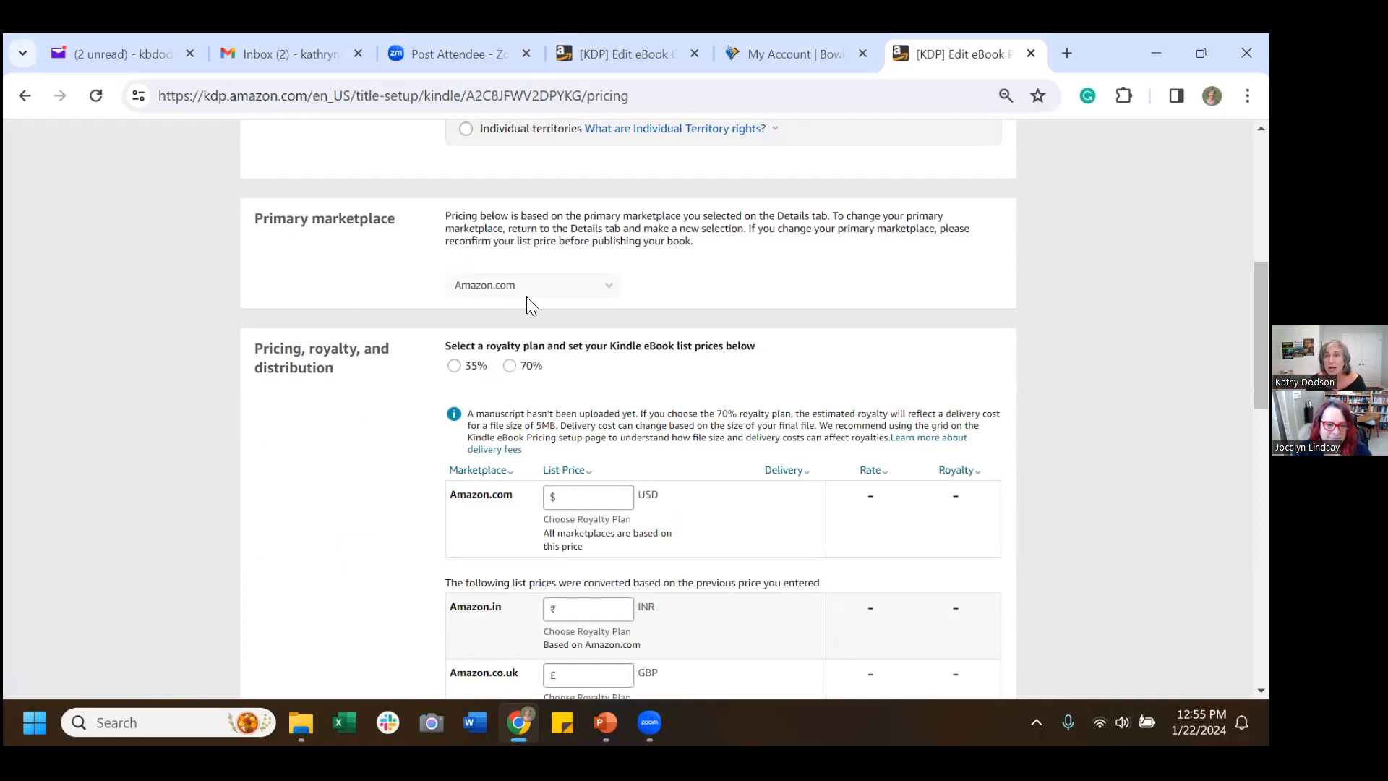
pyautogui.scroll(-2, 883, 380)
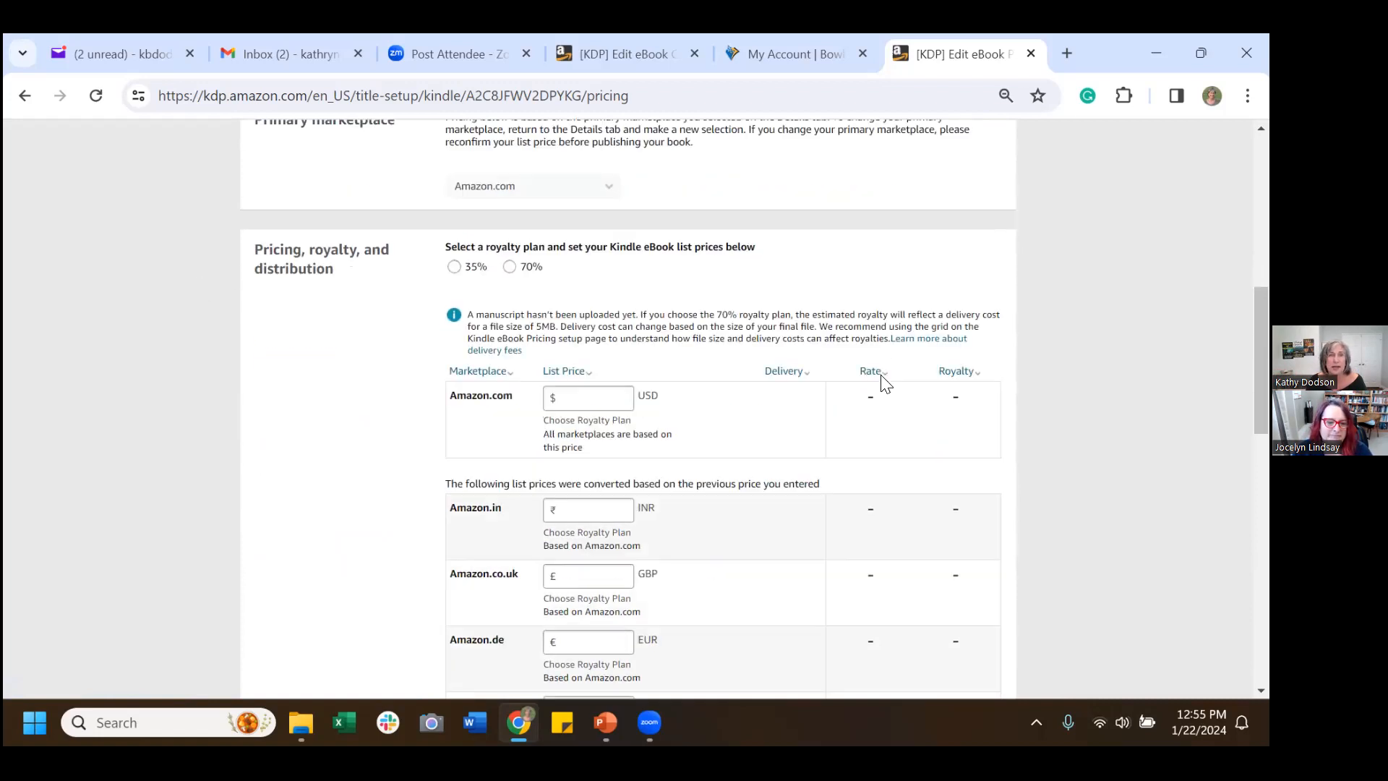
# Review the 70%/35% royalty explanation and choose the 70% royalty plan.
pyautogui.click(872, 372)
pyautogui.scroll(-1, 873, 372)
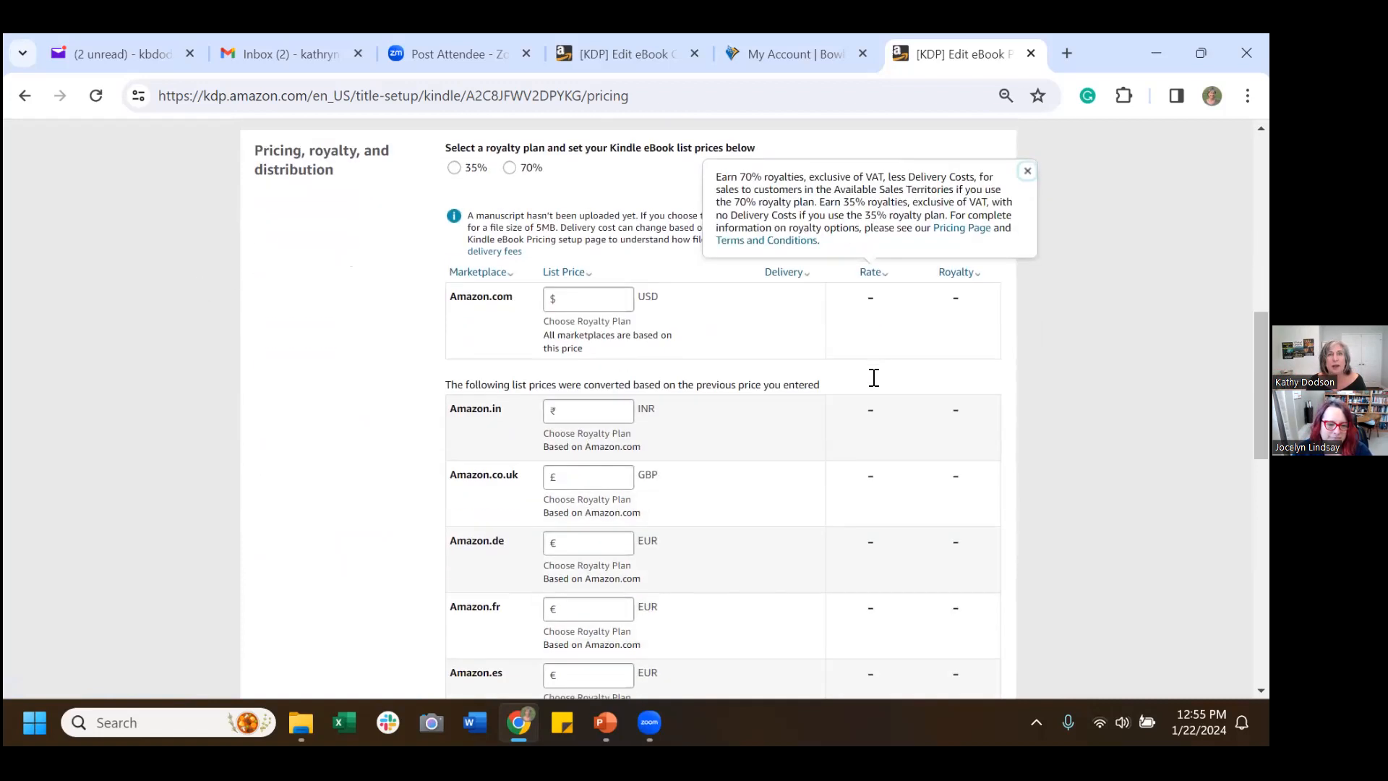
pyautogui.click(292, 247)
pyautogui.click(510, 168)
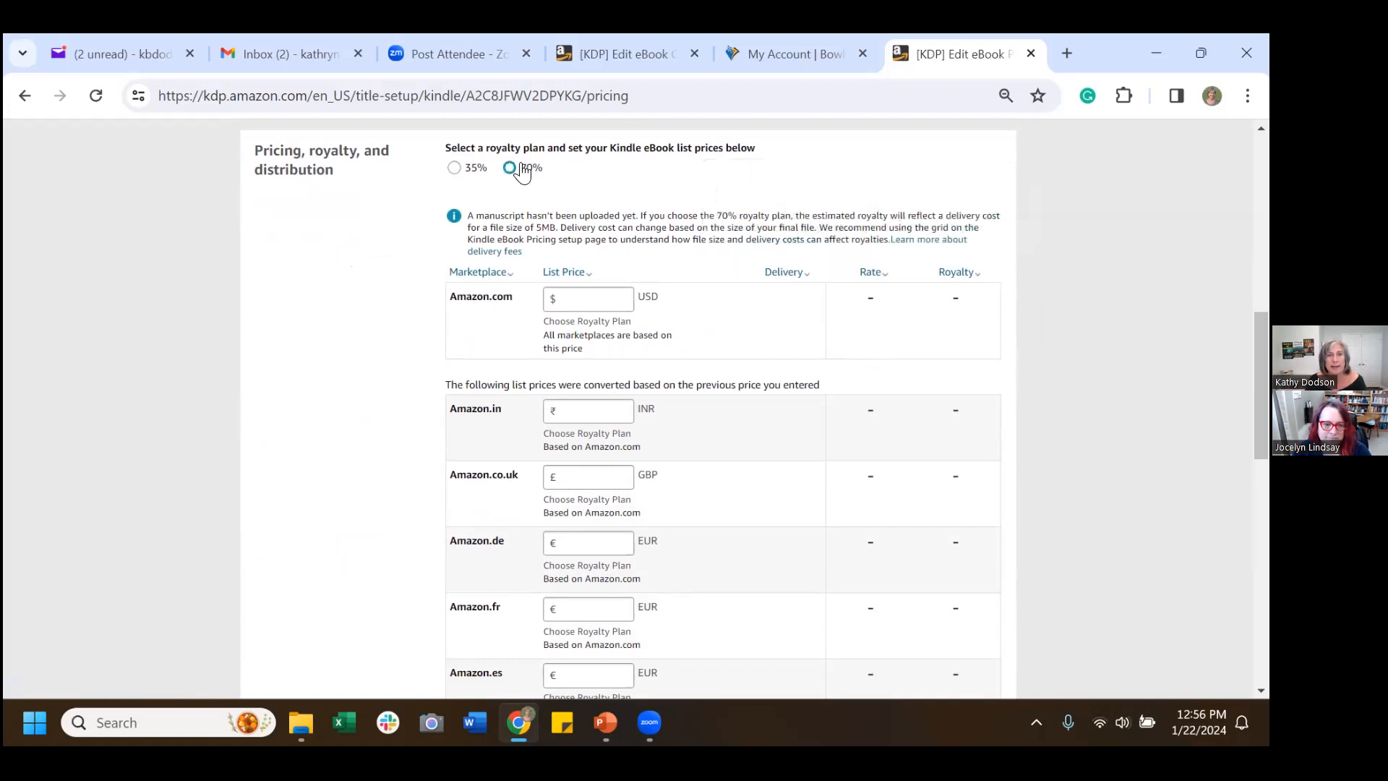
# Set the Amazon.com list price to $4.99 after checking the $2.99-$9.99 range note.
pyautogui.click(608, 297)
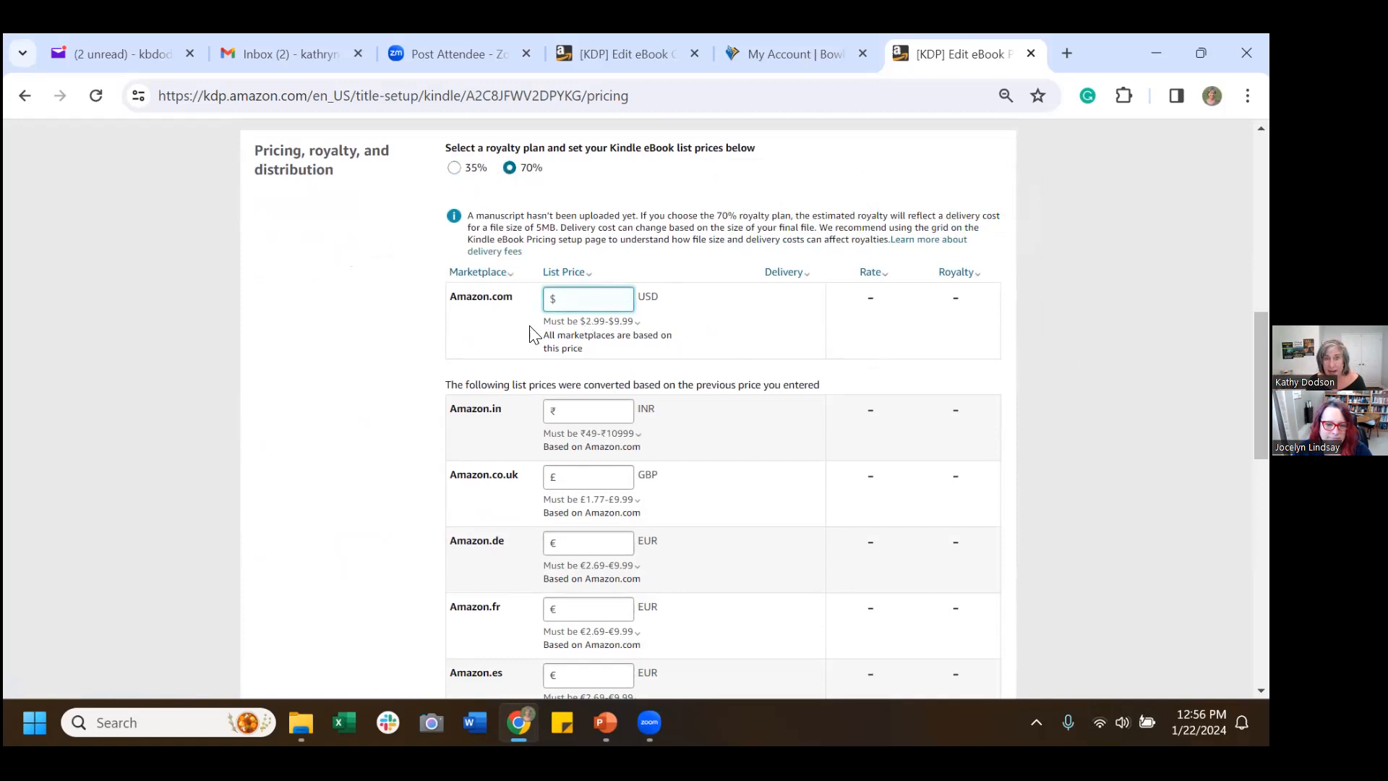
pyautogui.click(551, 322)
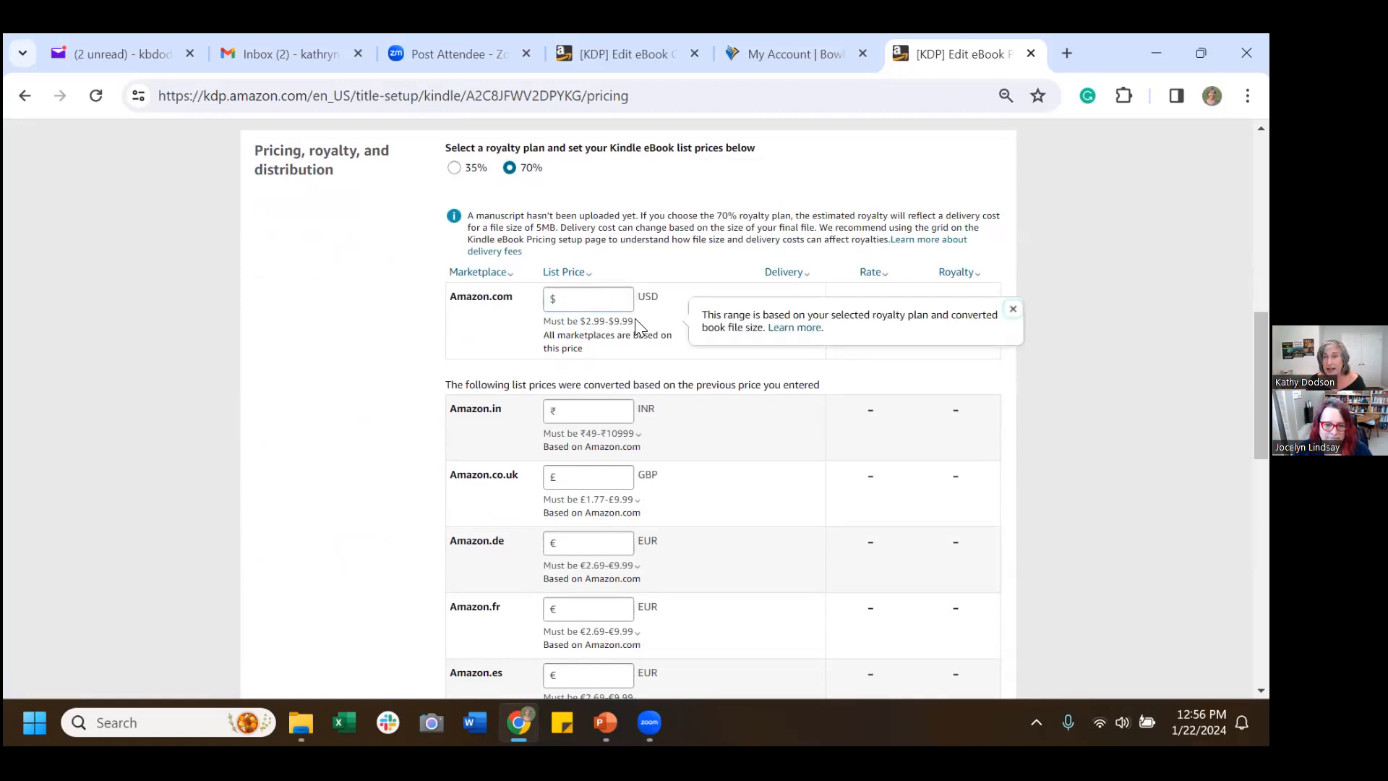
pyautogui.click(278, 379)
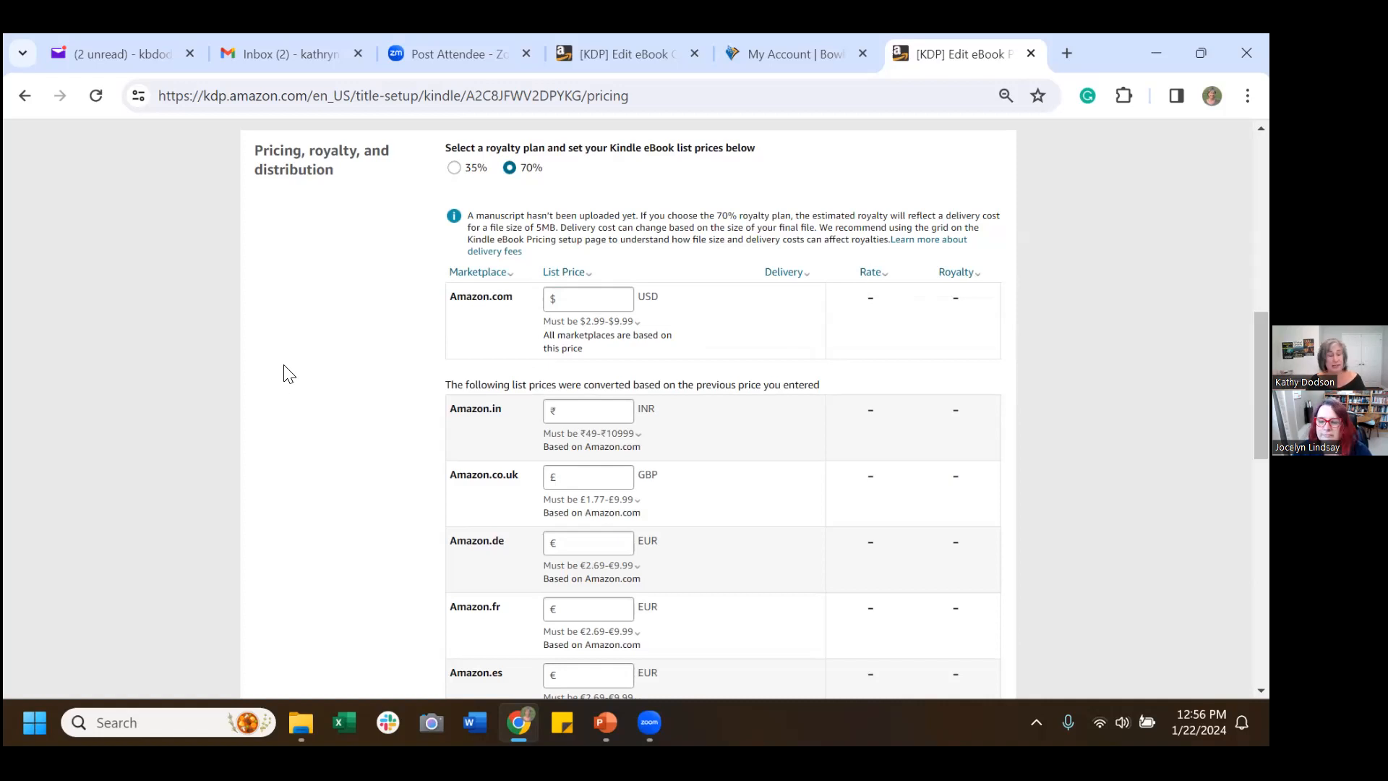
pyautogui.click(573, 302)
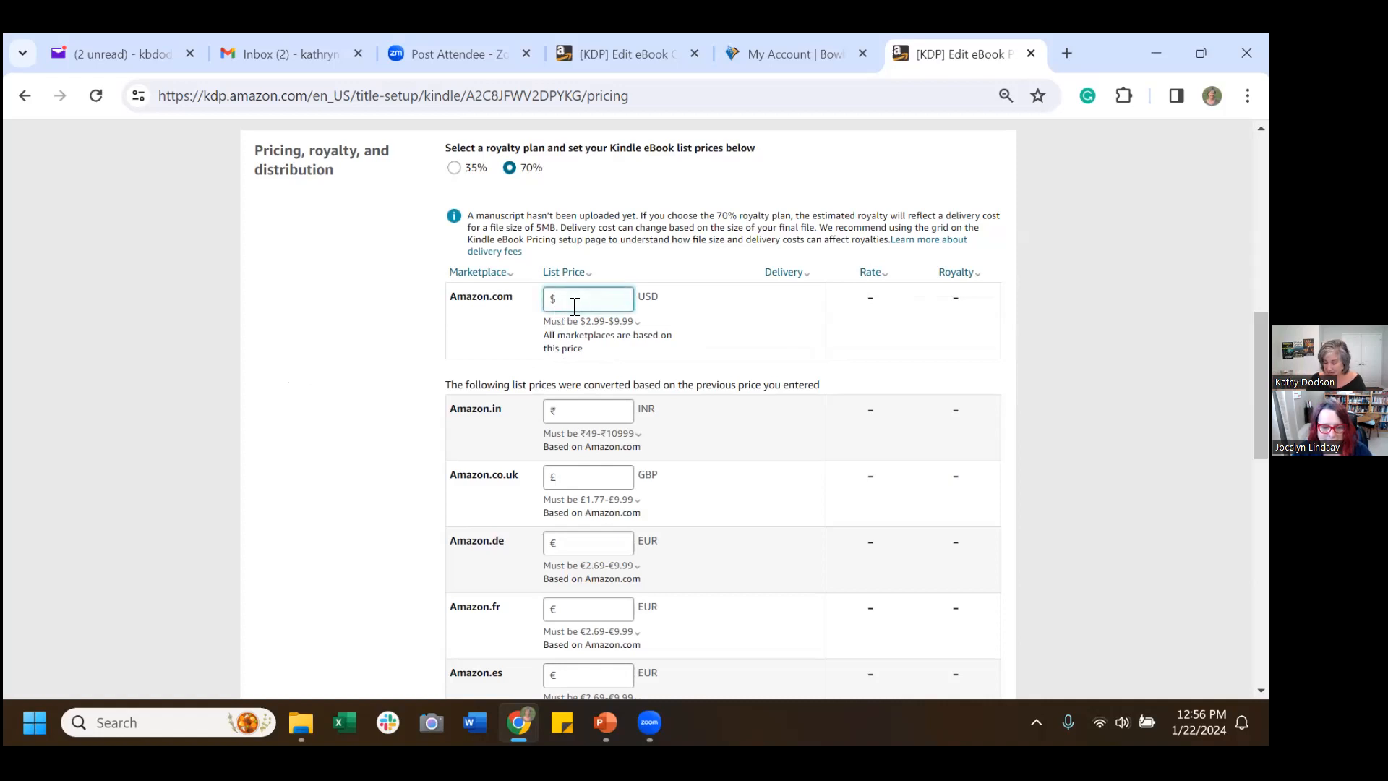
pyautogui.write('4.99')
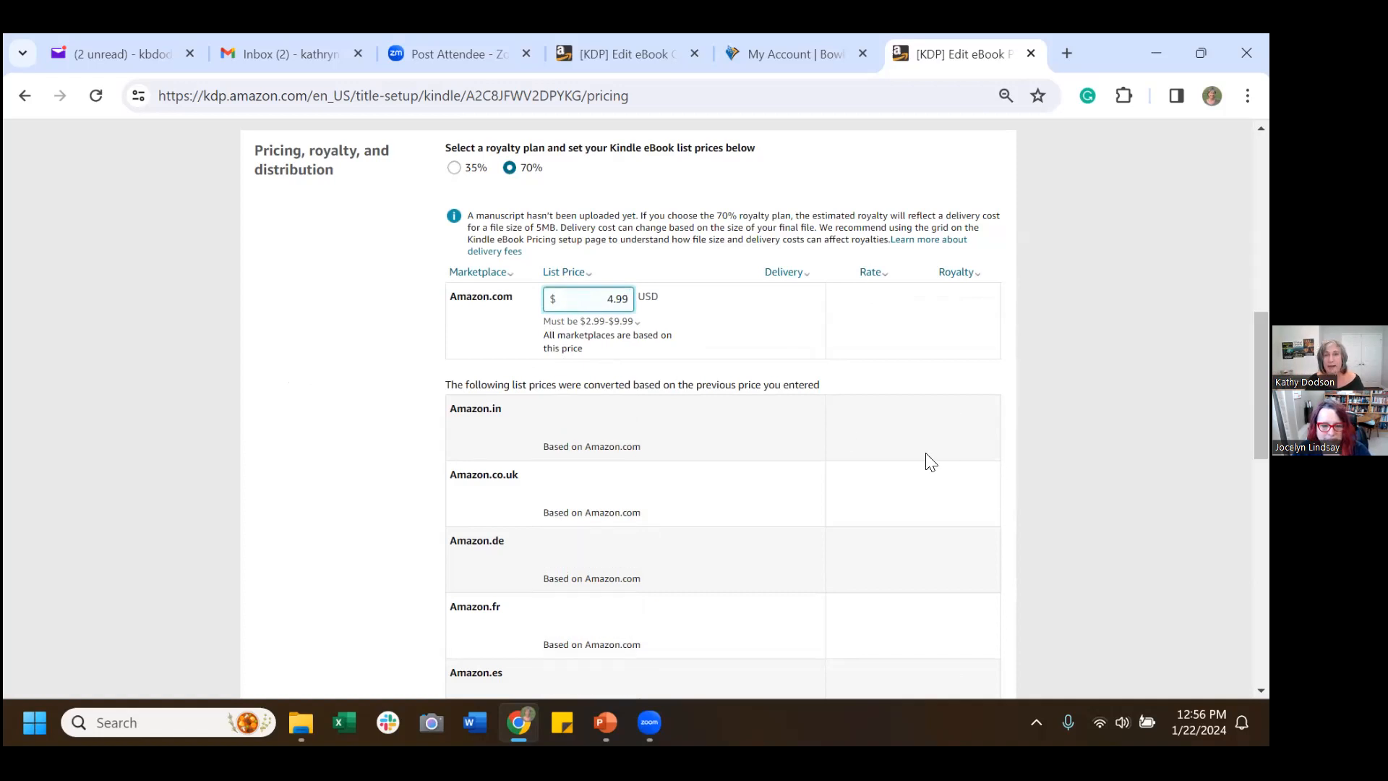
pyautogui.press('Tab')
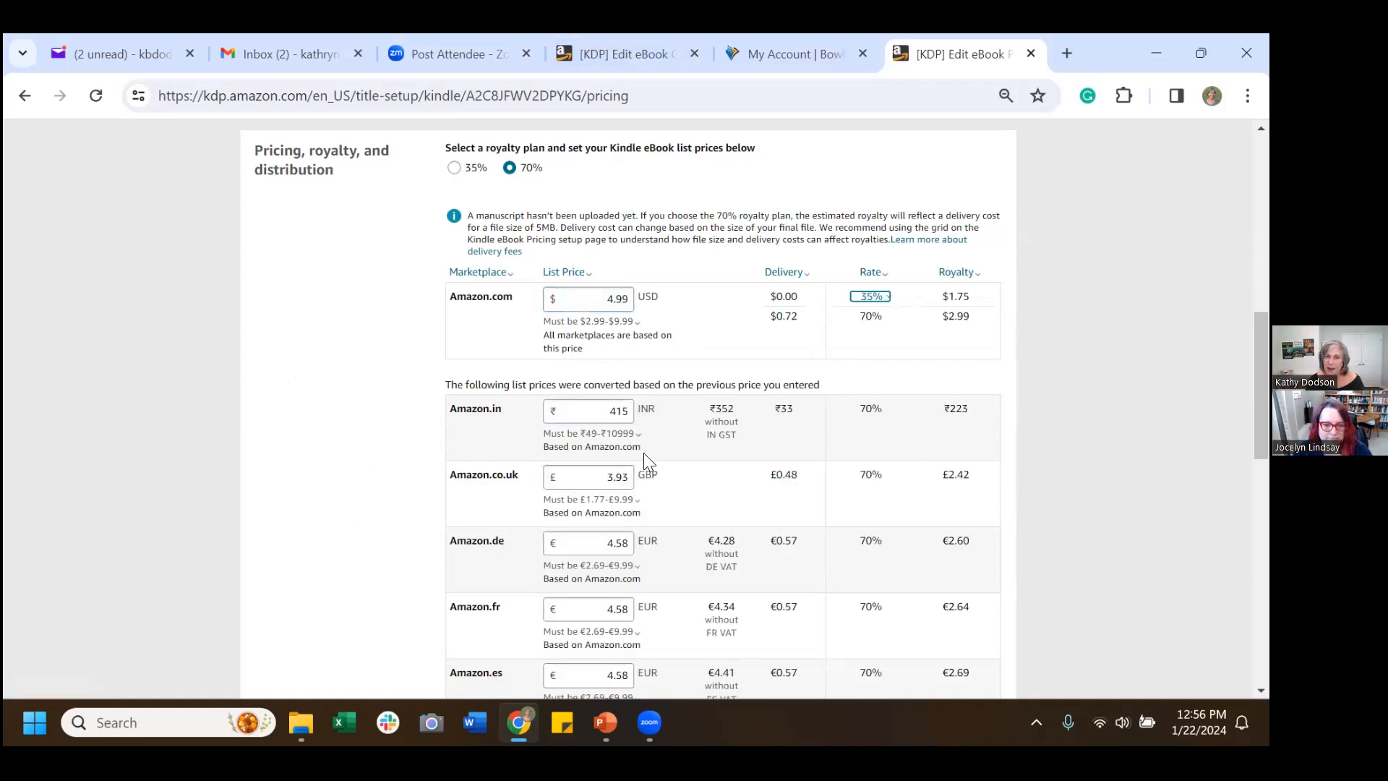
pyautogui.scroll(-3, 646, 452)
pyautogui.scroll(-10, 650, 448)
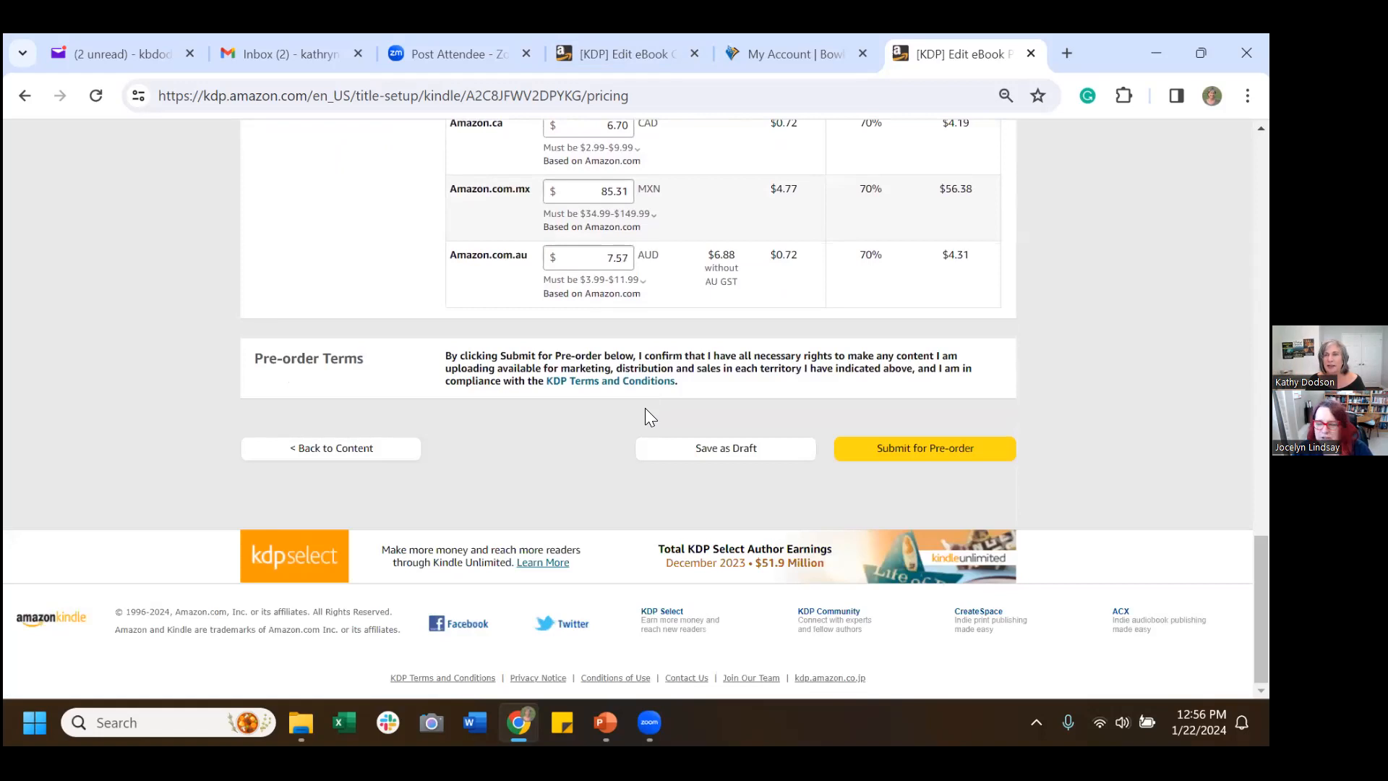
pyautogui.scroll(3, 636, 403)
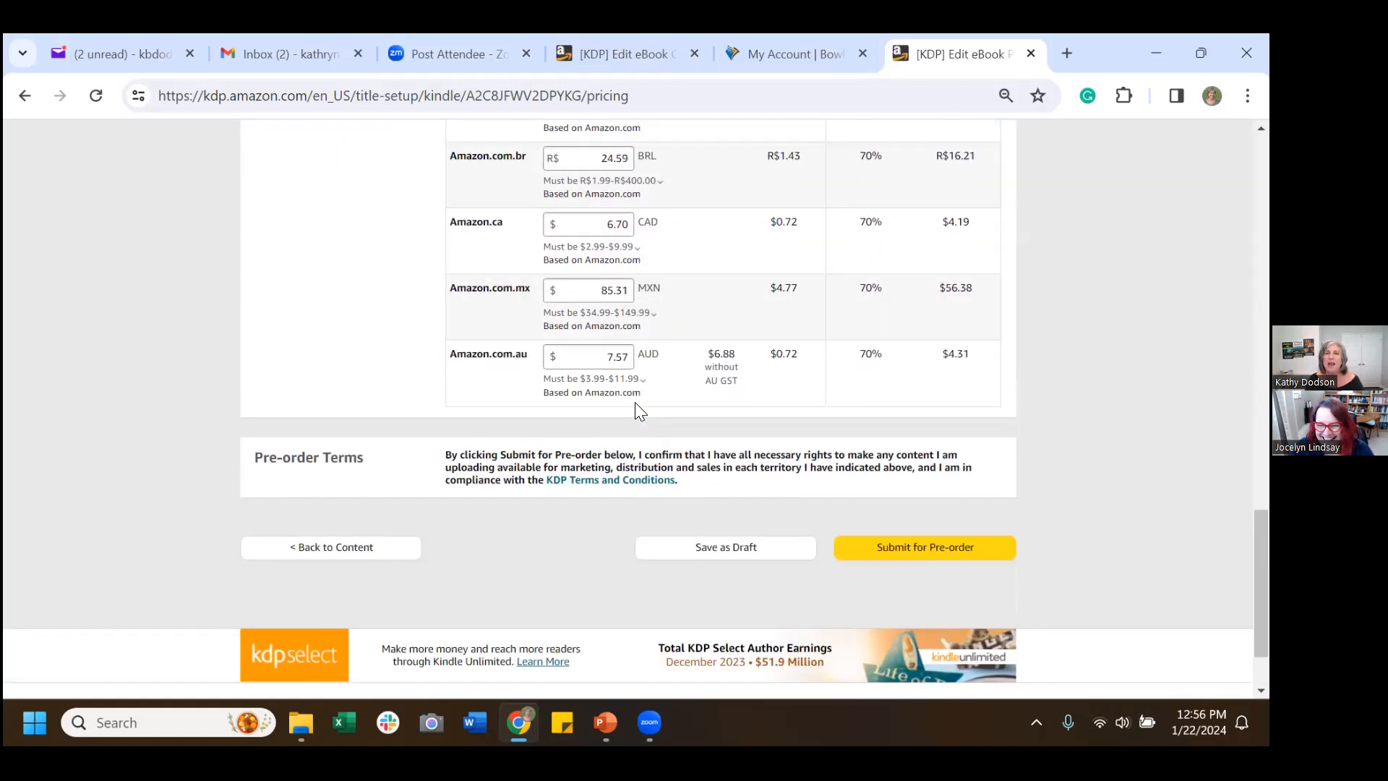
pyautogui.scroll(1, 626, 395)
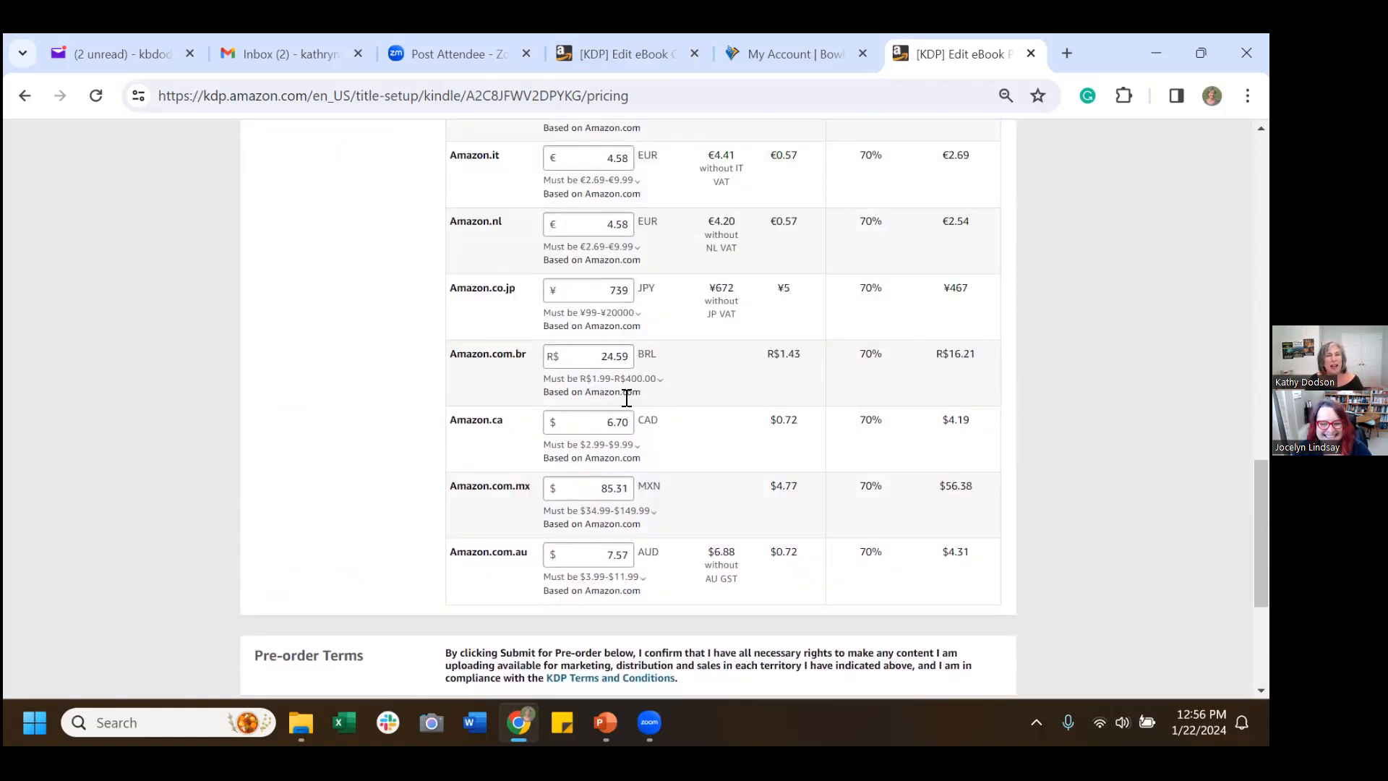
pyautogui.scroll(-4, 626, 395)
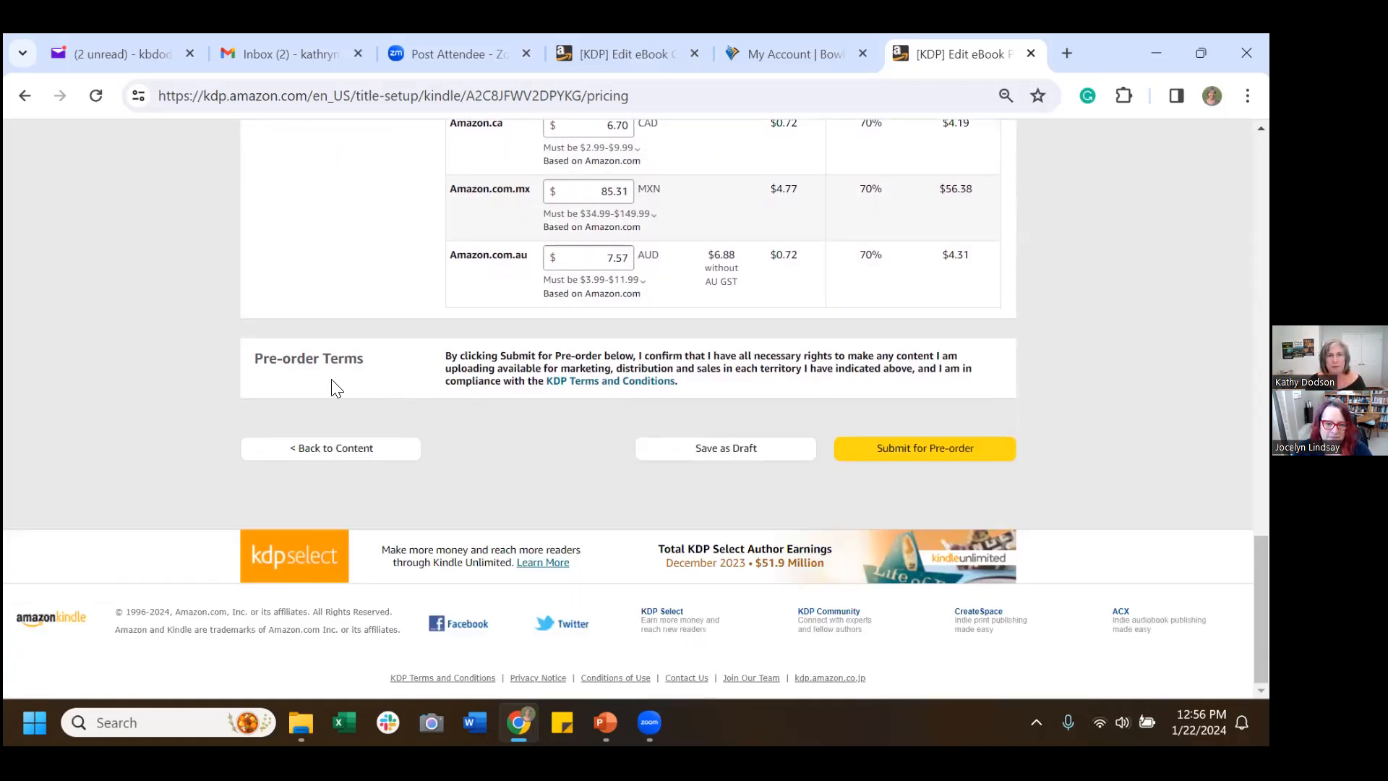
pyautogui.tripleClick(448, 371)
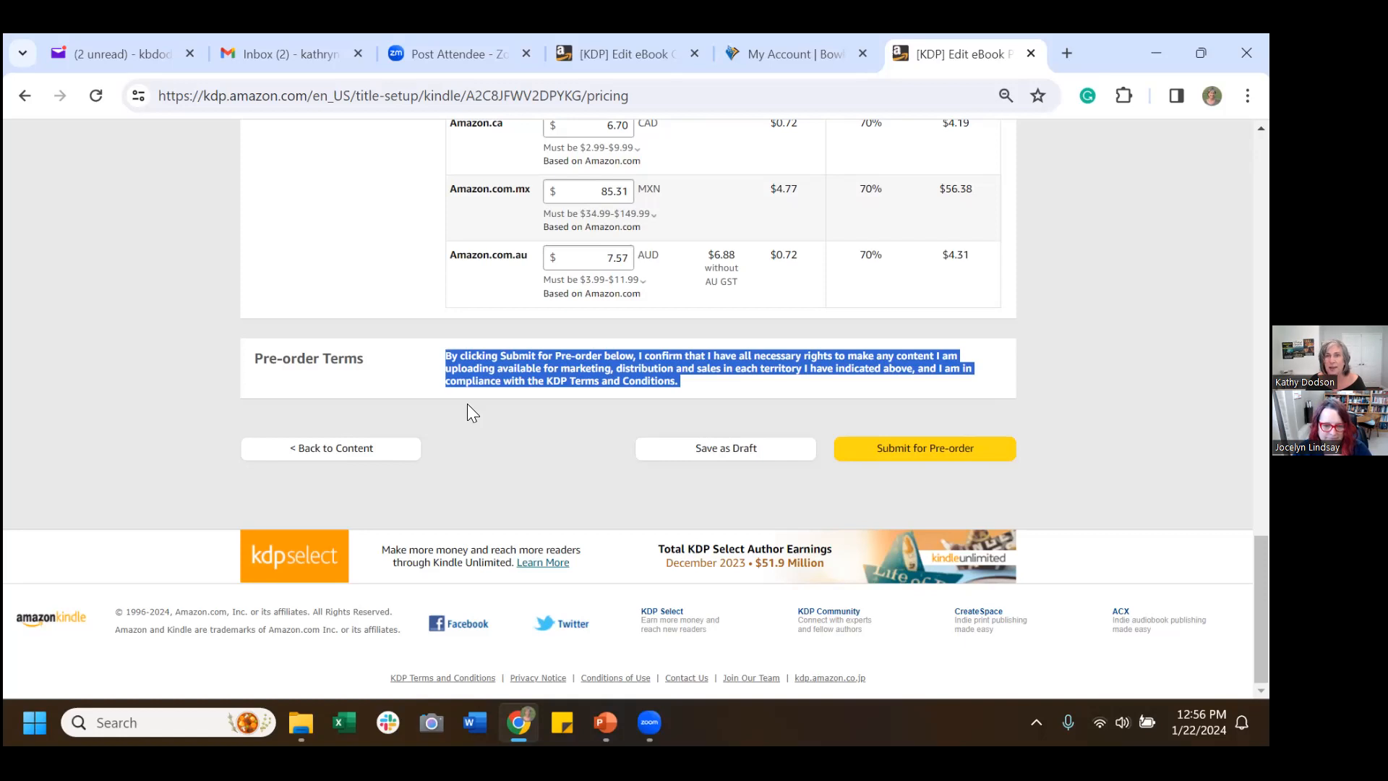
pyautogui.click(419, 355)
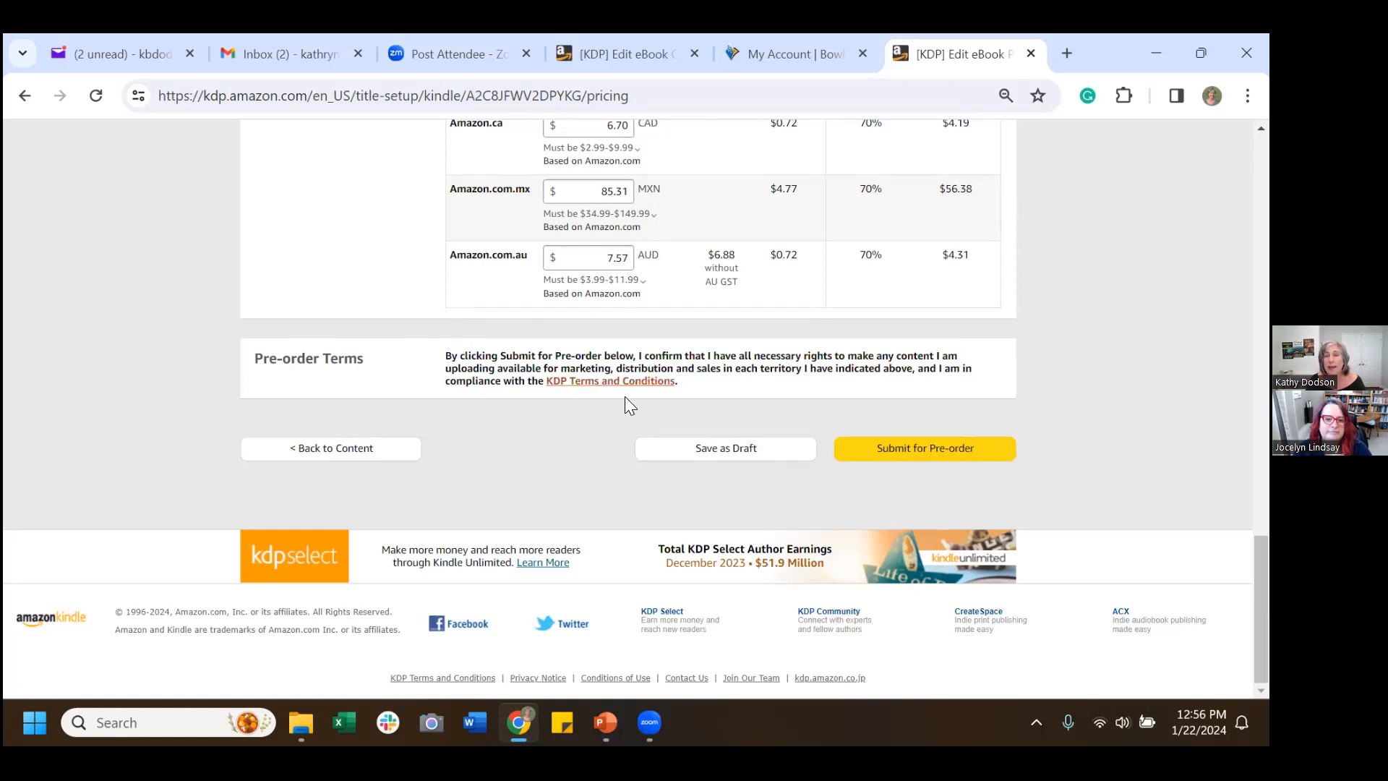